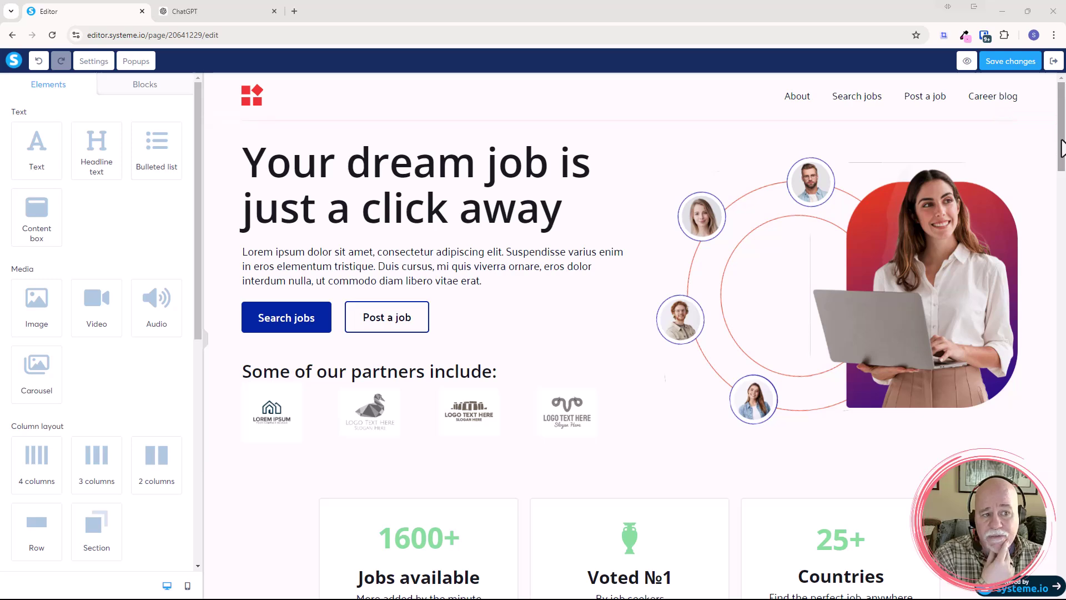
- Add a new section between the latest articles and the footer, and place a Raw HTML element in it
{"action": "left_click_drag", "start_coordinate": [1061, 148], "coordinate": [1056, 566]}
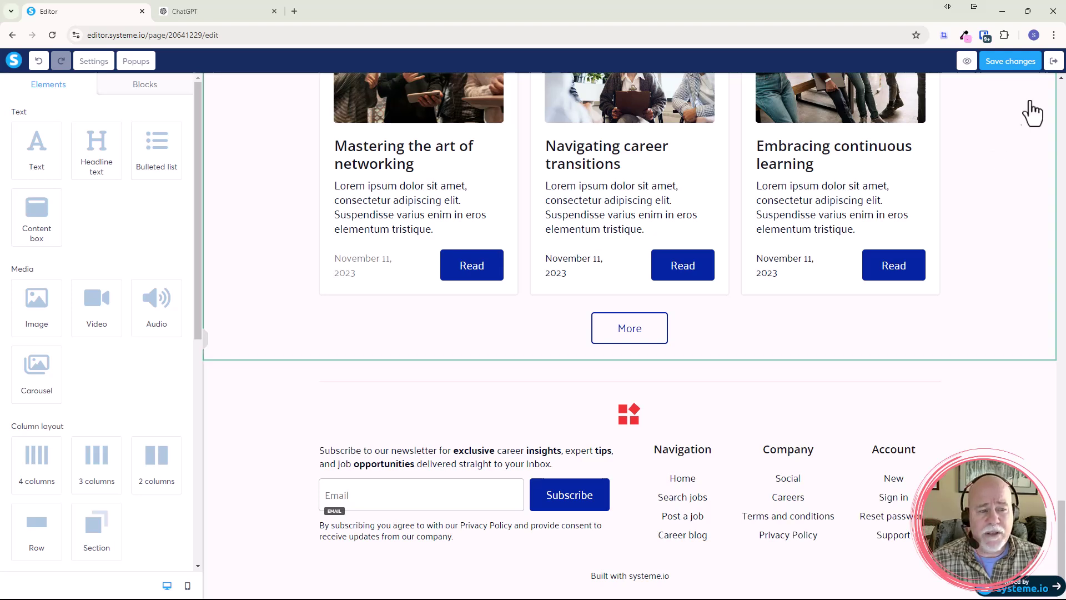
{"action": "left_click_drag", "start_coordinate": [96, 531], "coordinate": [268, 398]}
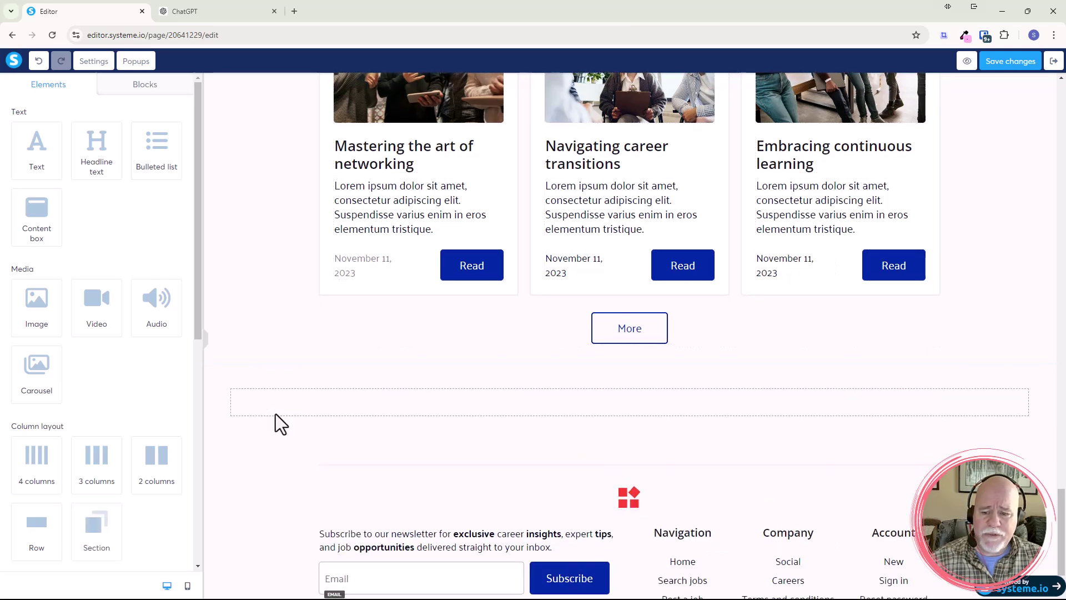
{"action": "scroll", "coordinate": [141, 508], "scroll_direction": "down", "scroll_amount": 8}
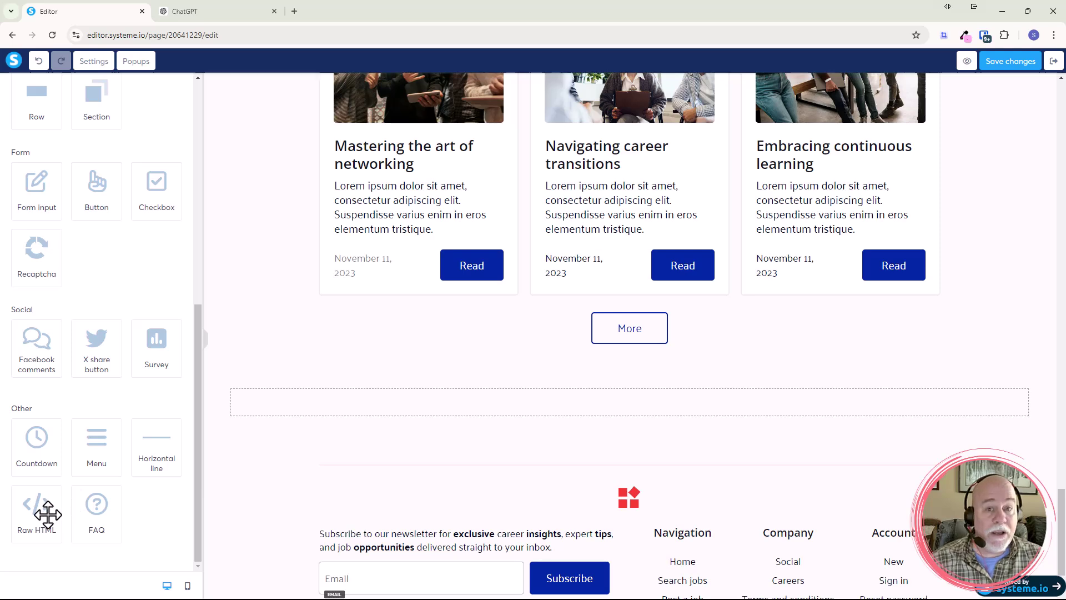
{"action": "left_click_drag", "start_coordinate": [45, 511], "coordinate": [432, 411]}
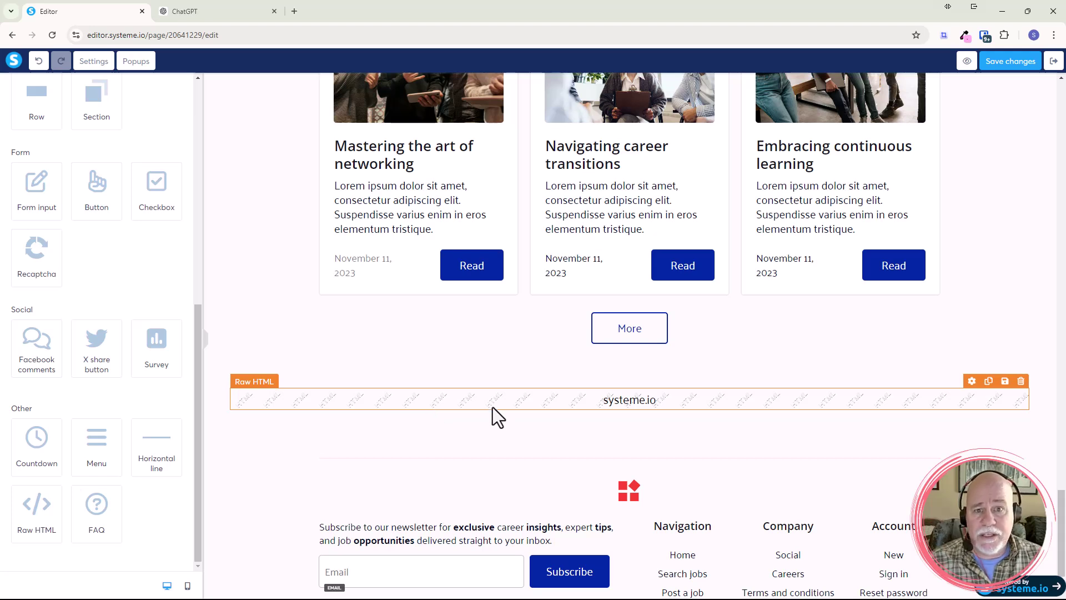
- Replace the Raw HTML element's default code with the copied social media icon row code and save it
{"action": "left_click", "coordinate": [634, 405]}
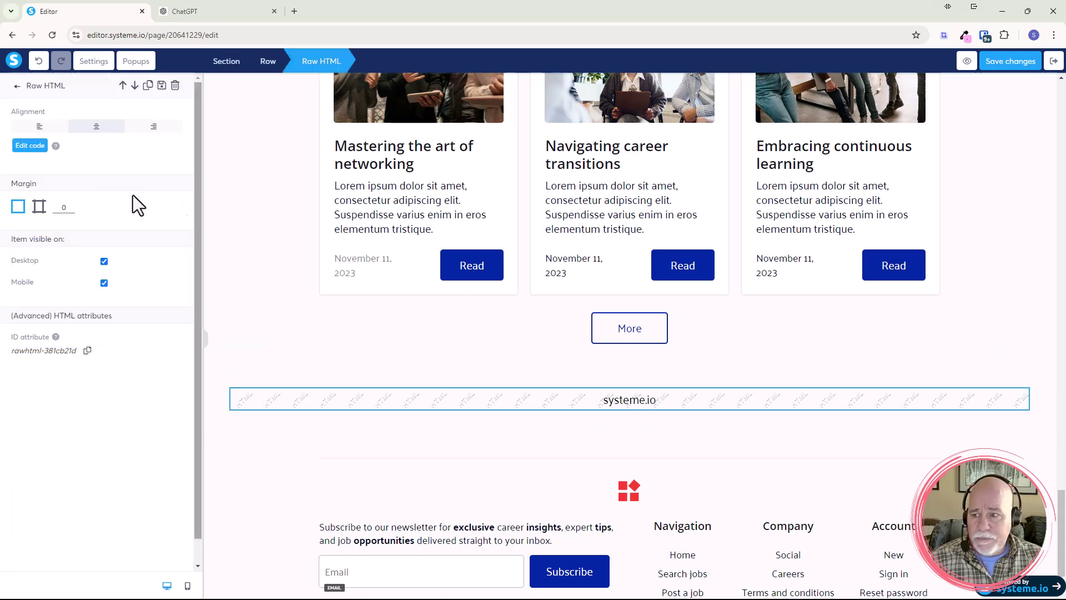
{"action": "left_click", "coordinate": [34, 149]}
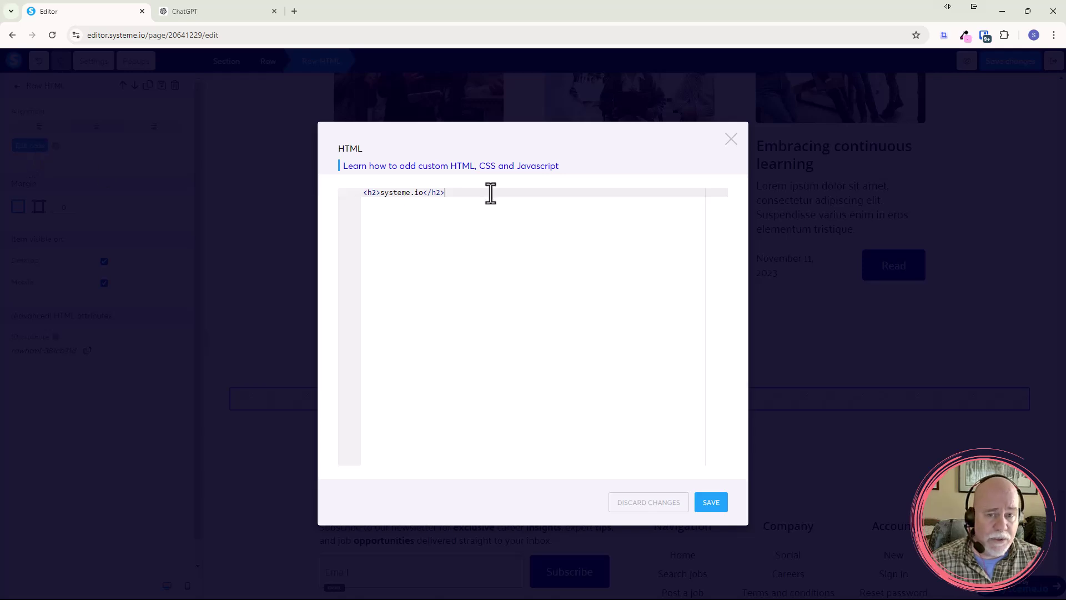
{"action": "left_click_drag", "start_coordinate": [490, 192], "coordinate": [340, 190]}
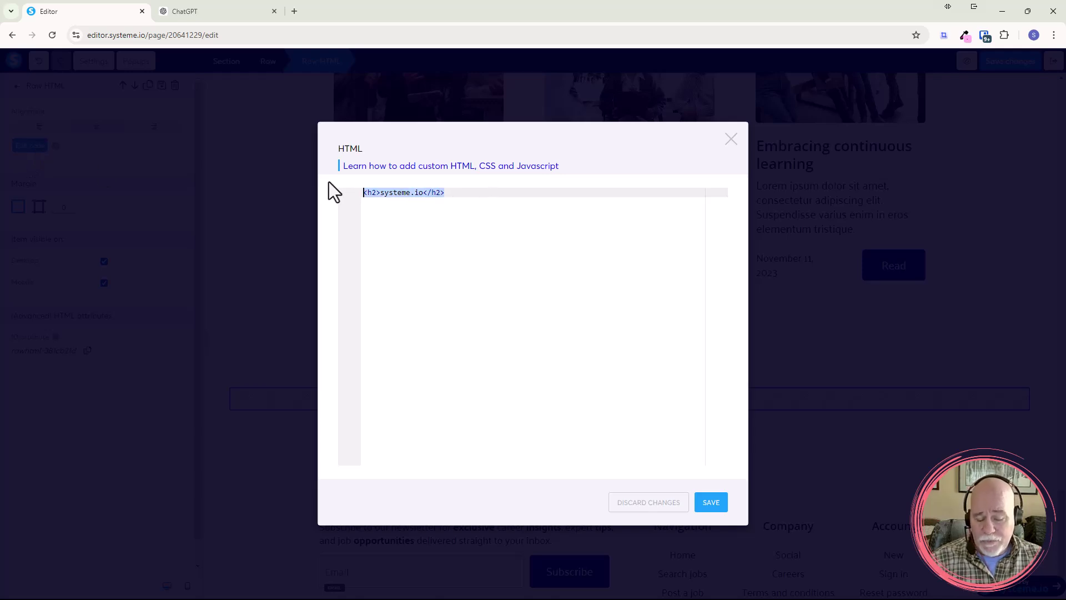
{"action": "key", "text": "BackSpace"}
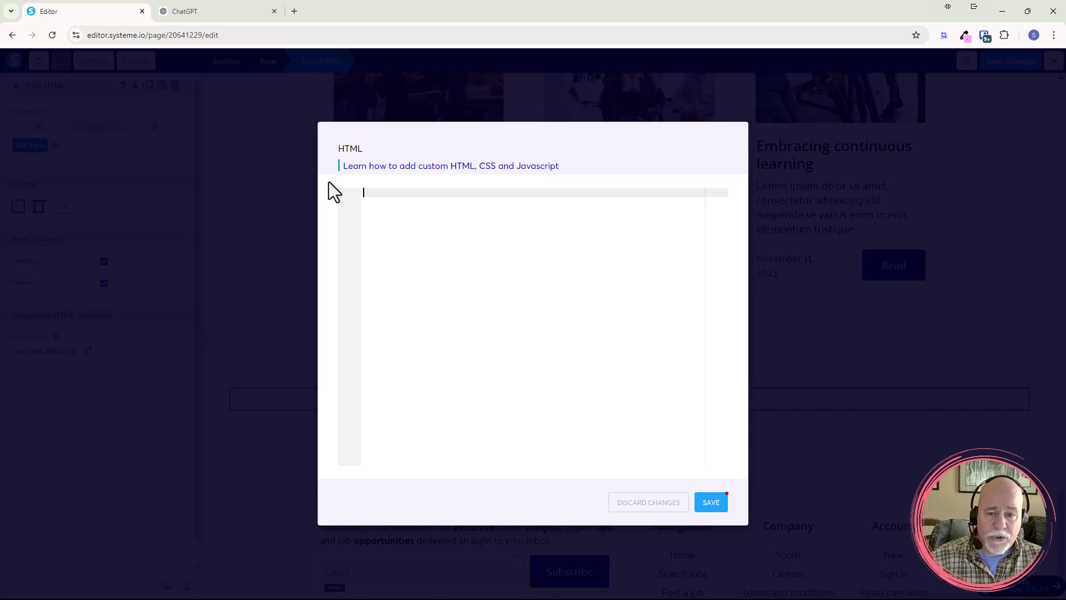
{"action": "key", "text": "ctrl+v"}
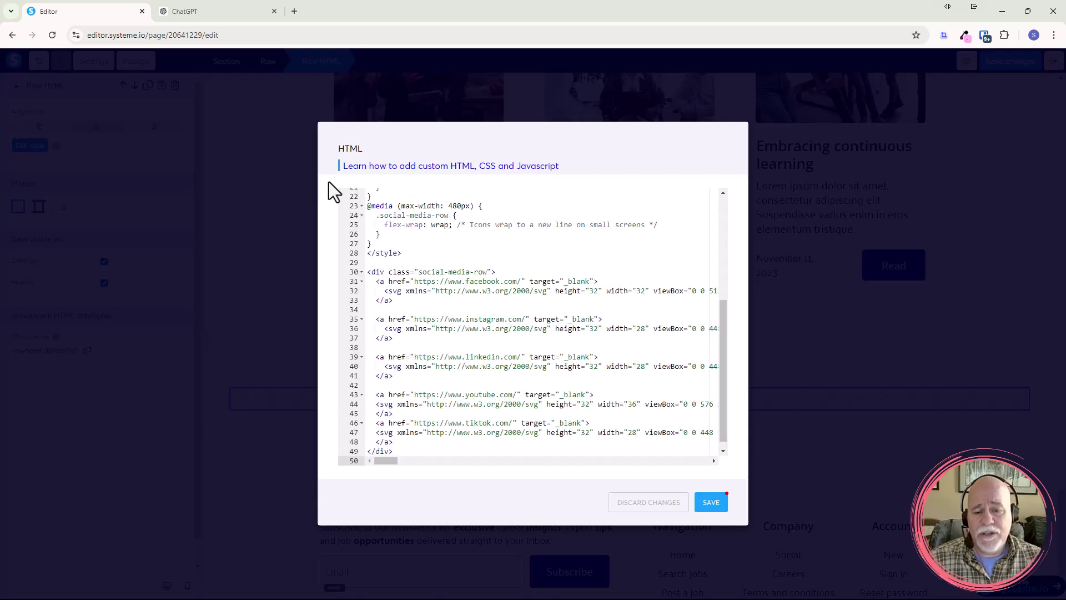
{"action": "left_click_drag", "start_coordinate": [723, 343], "coordinate": [730, 214]}
{"action": "scroll", "coordinate": [506, 407], "scroll_direction": "down", "scroll_amount": 4}
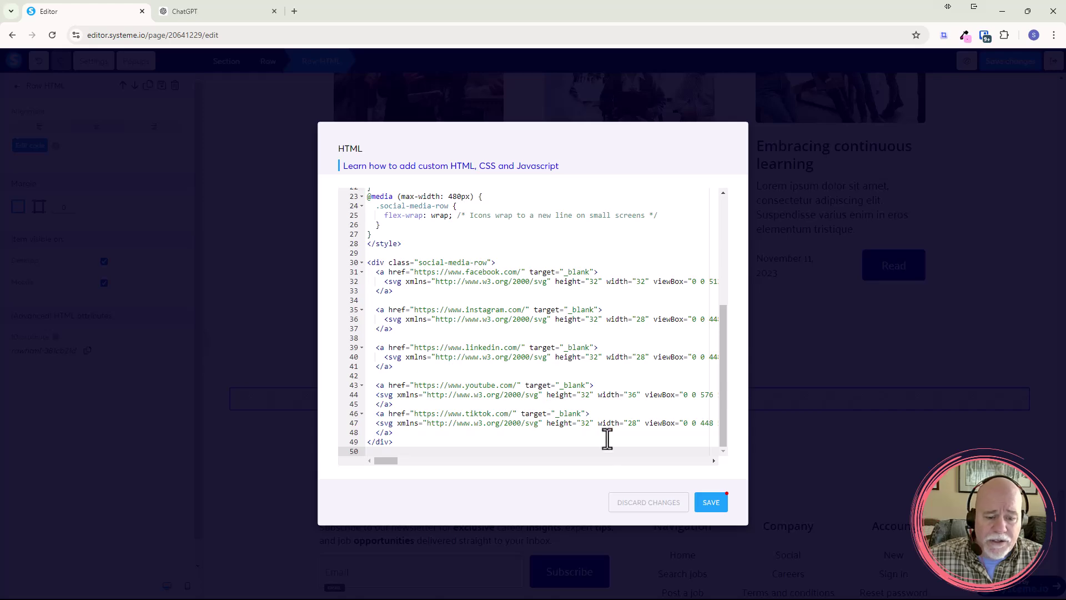
{"action": "left_click", "coordinate": [718, 512]}
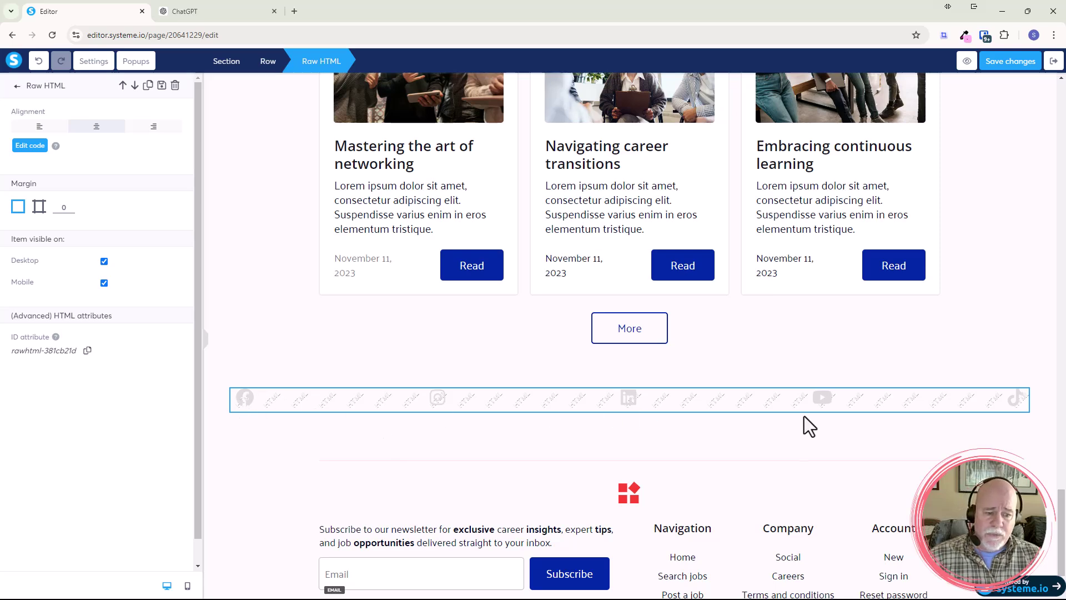
- Set the content width of the section holding the social icons to Wide
{"action": "left_click", "coordinate": [201, 355]}
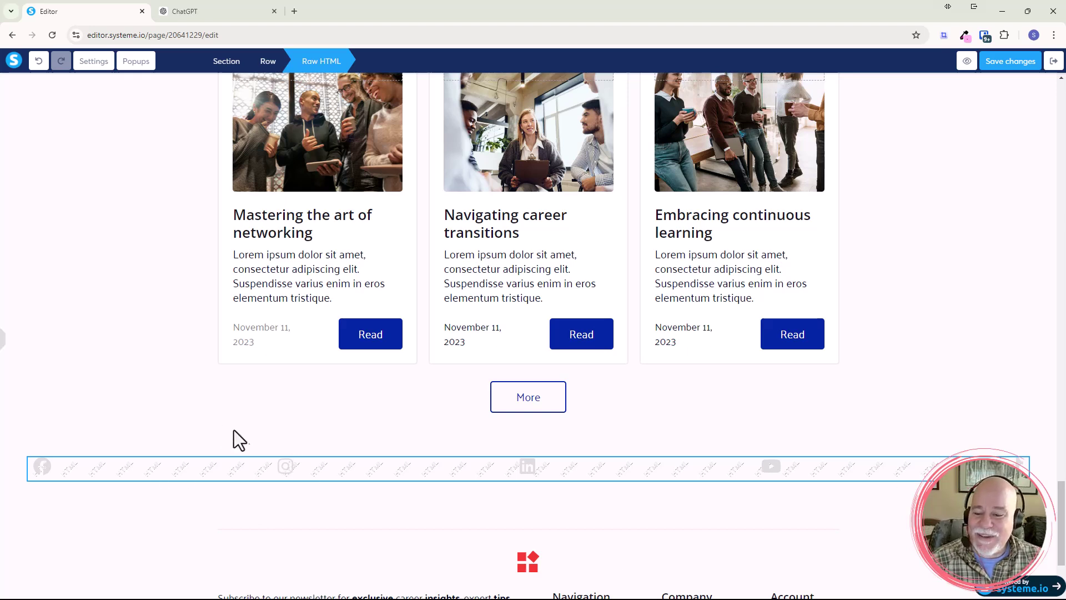
{"action": "left_click", "coordinate": [276, 498]}
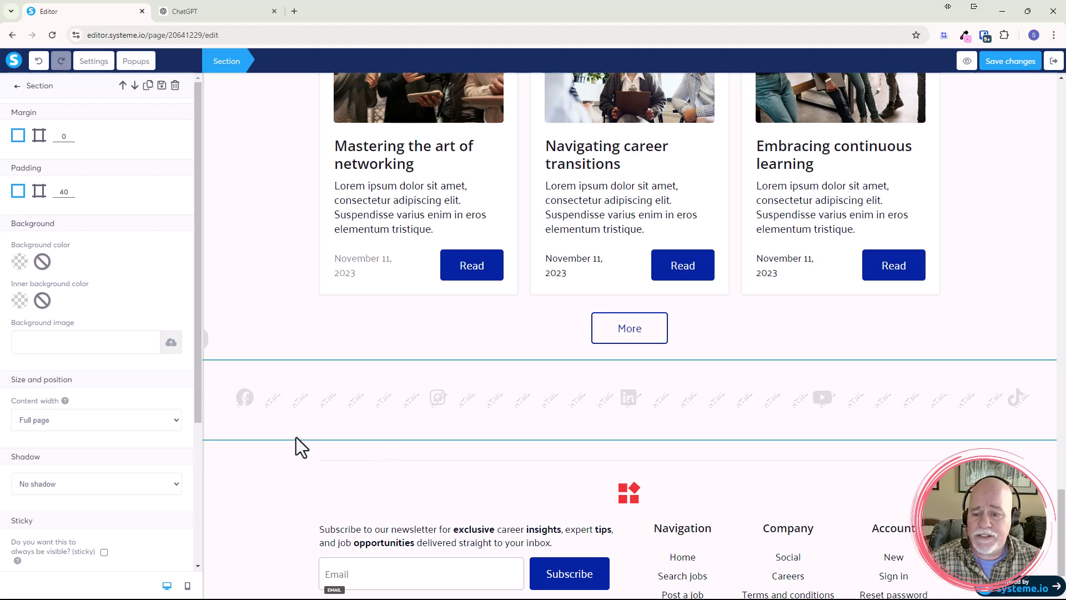
{"action": "key", "text": "Escape"}
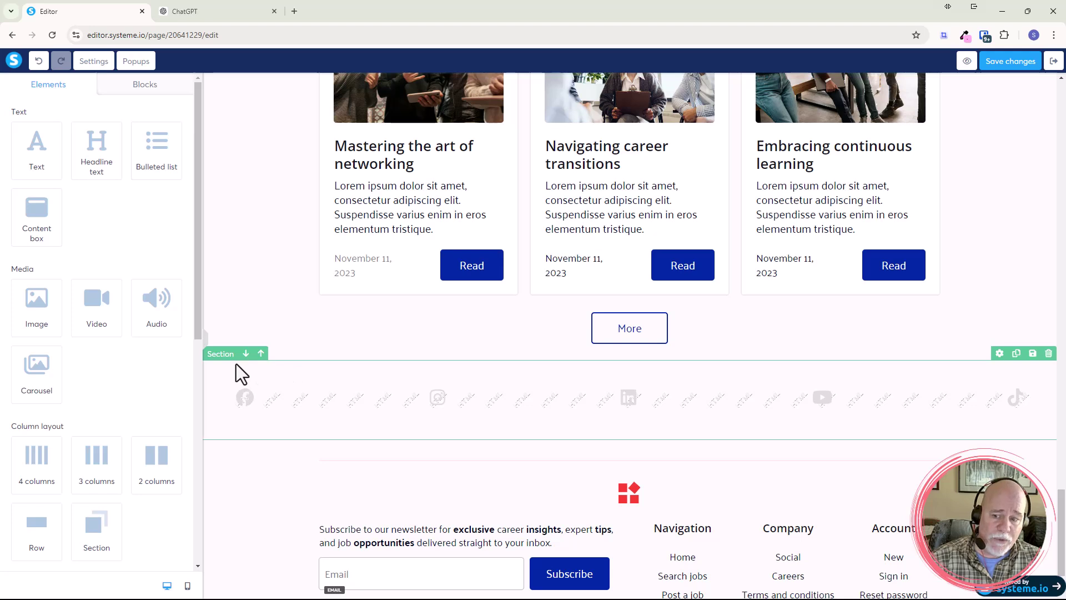
{"action": "left_click", "coordinate": [254, 375]}
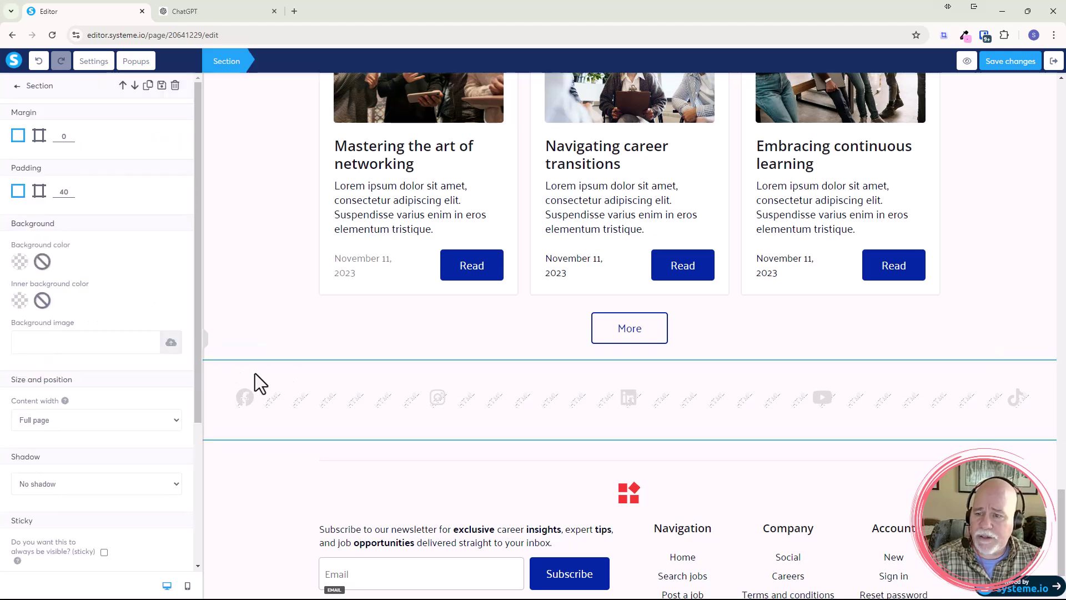
{"action": "left_click_drag", "start_coordinate": [203, 43], "coordinate": [265, 83]}
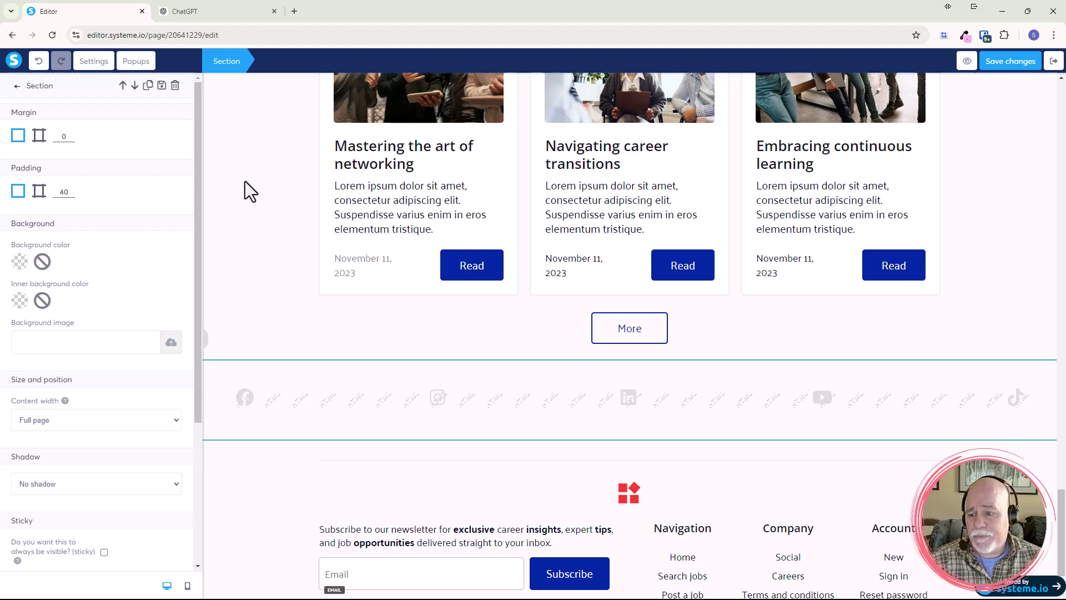
{"action": "left_click", "coordinate": [174, 423]}
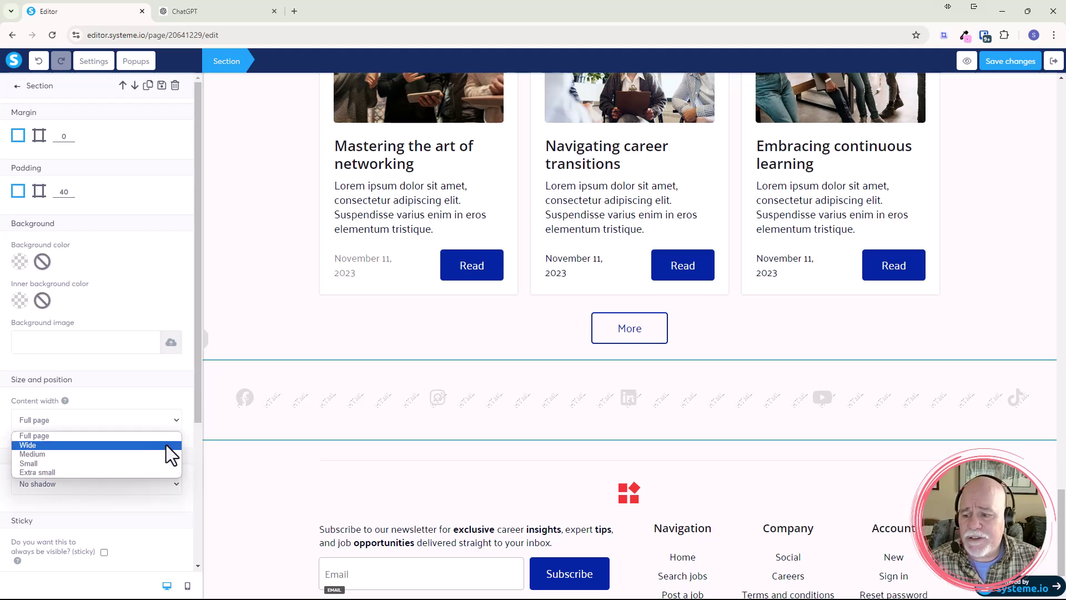
{"action": "left_click", "coordinate": [166, 444]}
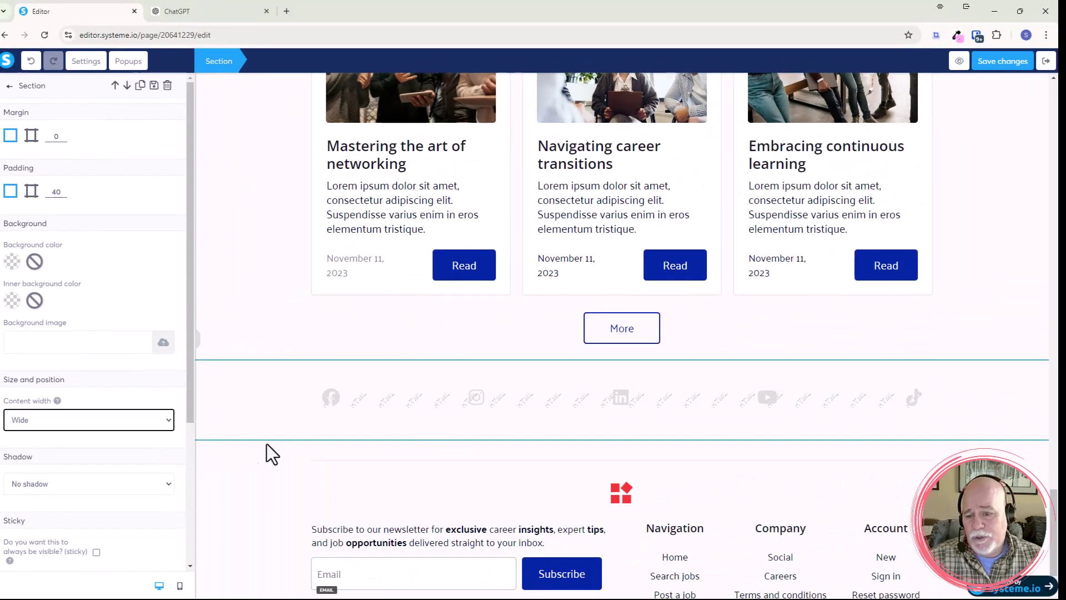
- Check the social icon row in the editor's mobile layout and in the page preview, docked as a tab with its notice dismissed
{"action": "left_click", "coordinate": [180, 586]}
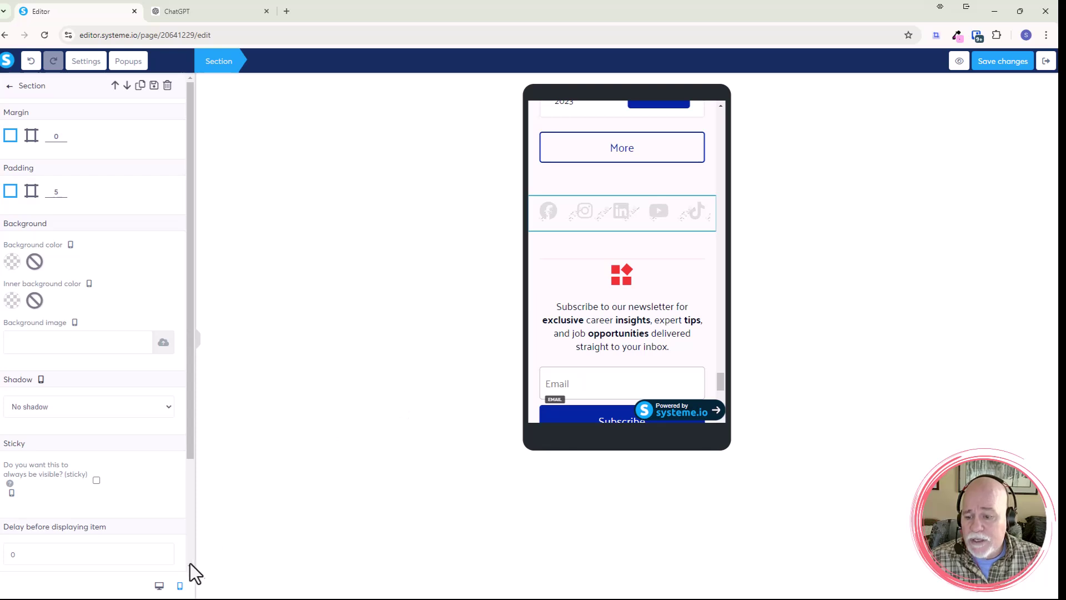
{"action": "left_click", "coordinate": [159, 585]}
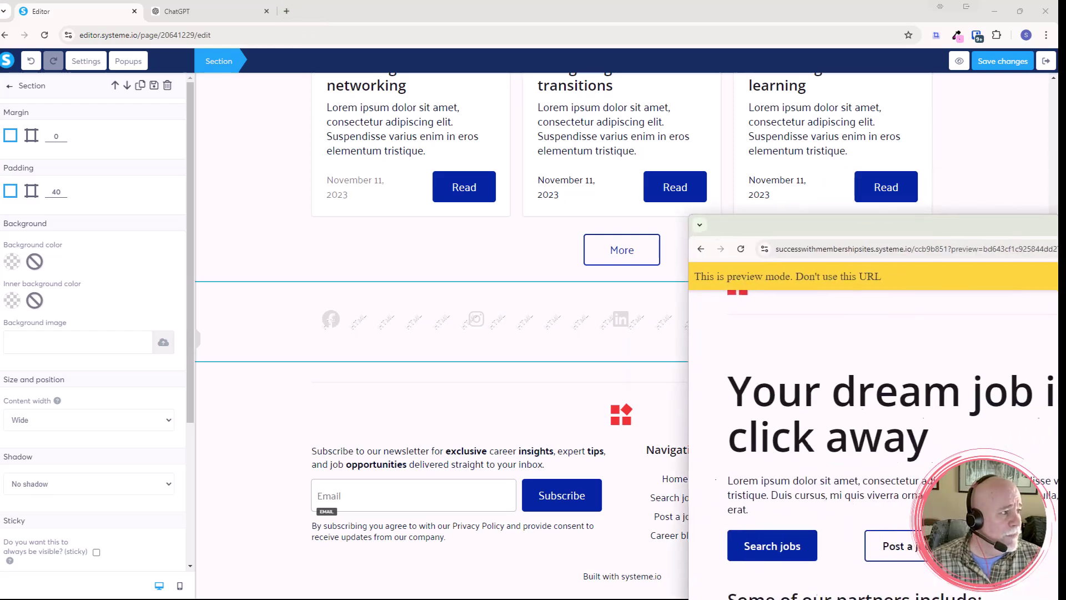
{"action": "left_click_drag", "start_coordinate": [966, 274], "coordinate": [365, 1]}
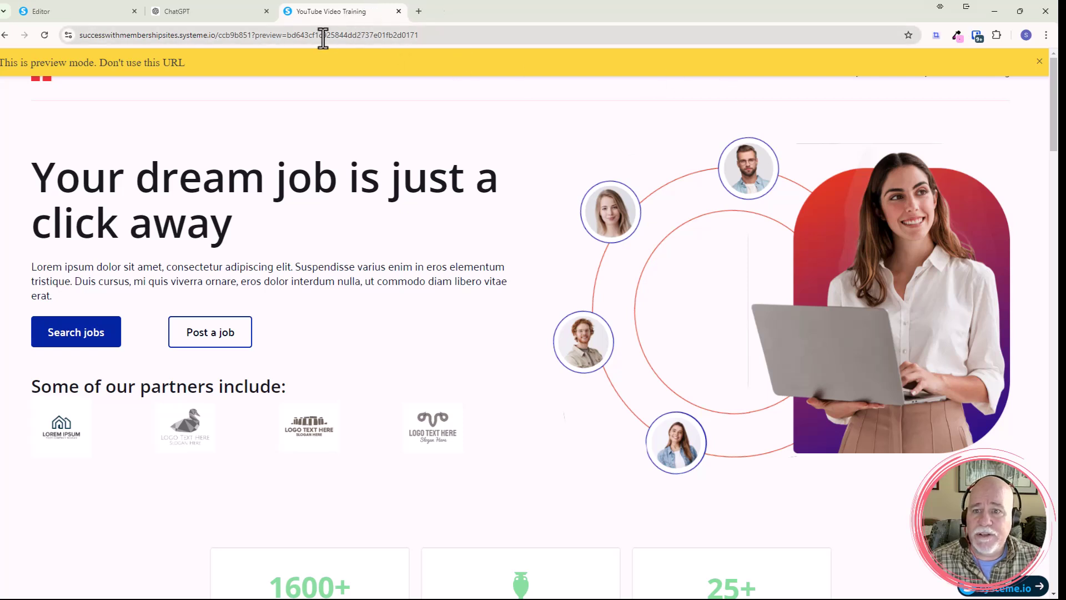
{"action": "left_click", "coordinate": [1040, 61]}
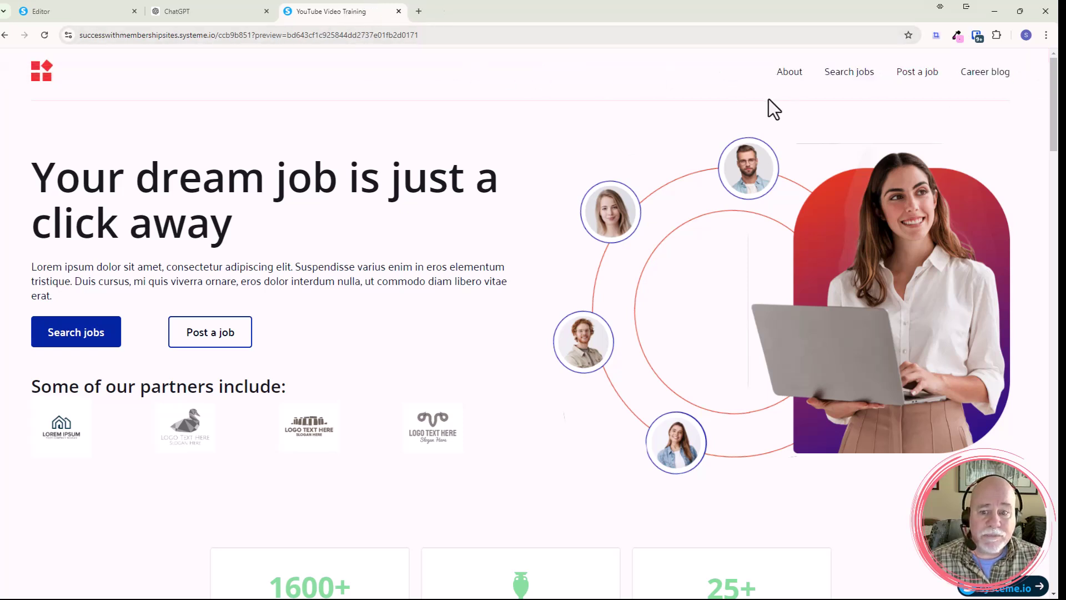
{"action": "scroll", "coordinate": [770, 101], "scroll_direction": "down", "scroll_amount": 20}
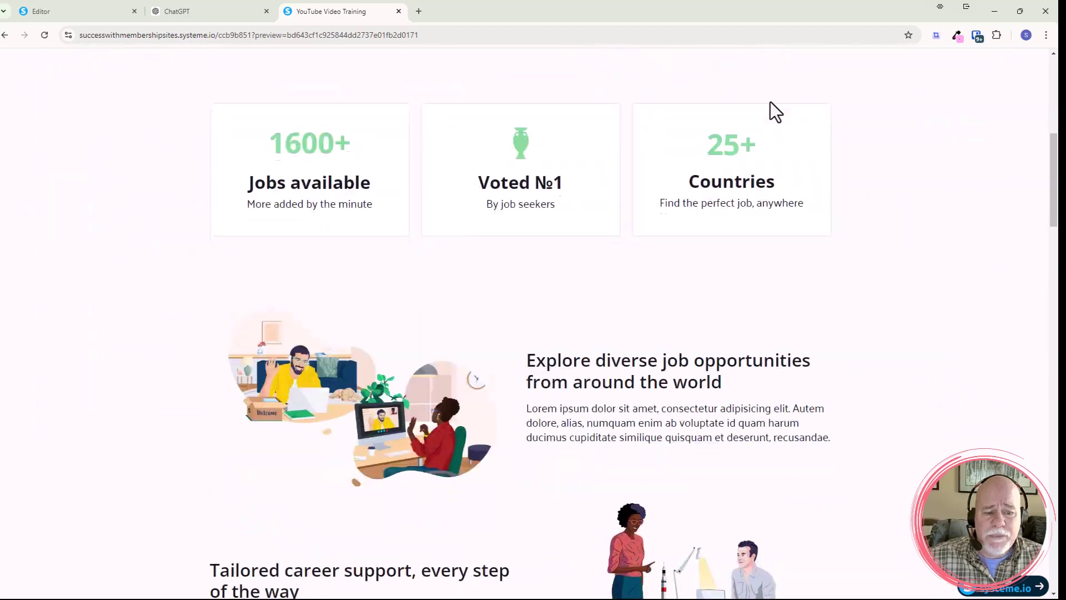
{"action": "scroll", "coordinate": [770, 102], "scroll_direction": "down", "scroll_amount": 10}
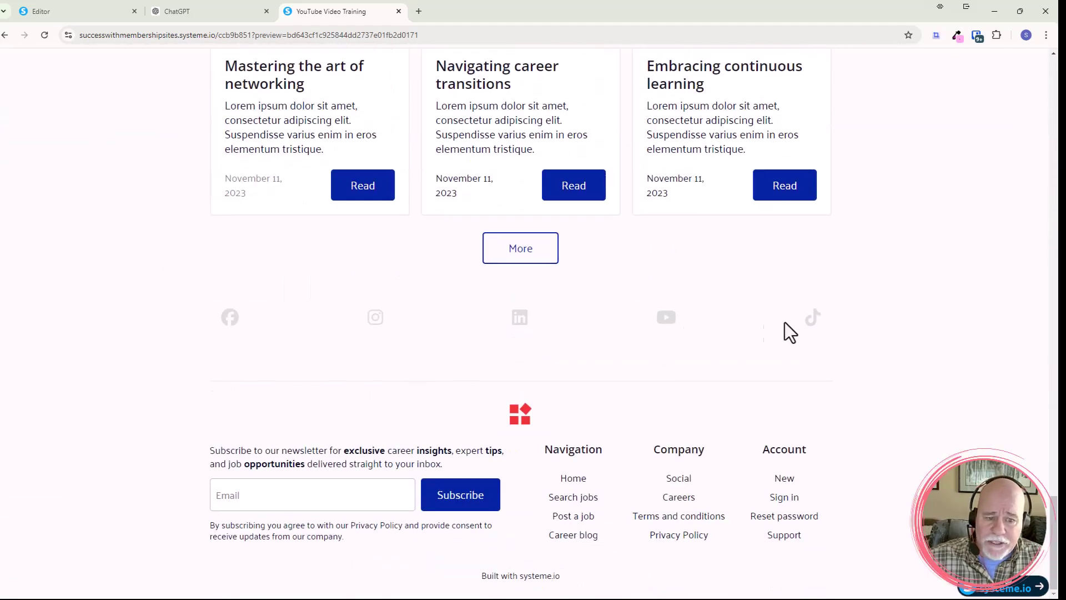
- Inspect the previewed page with the developer tools and narrow the responsive viewport to about 1134 px
{"action": "right_click", "coordinate": [888, 303]}
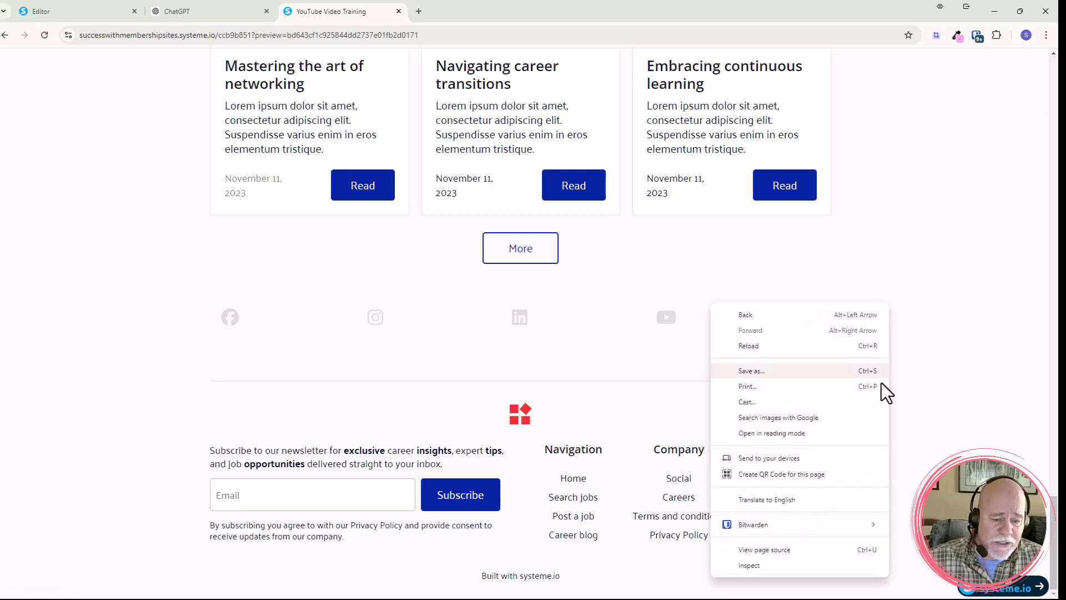
{"action": "left_click", "coordinate": [775, 565]}
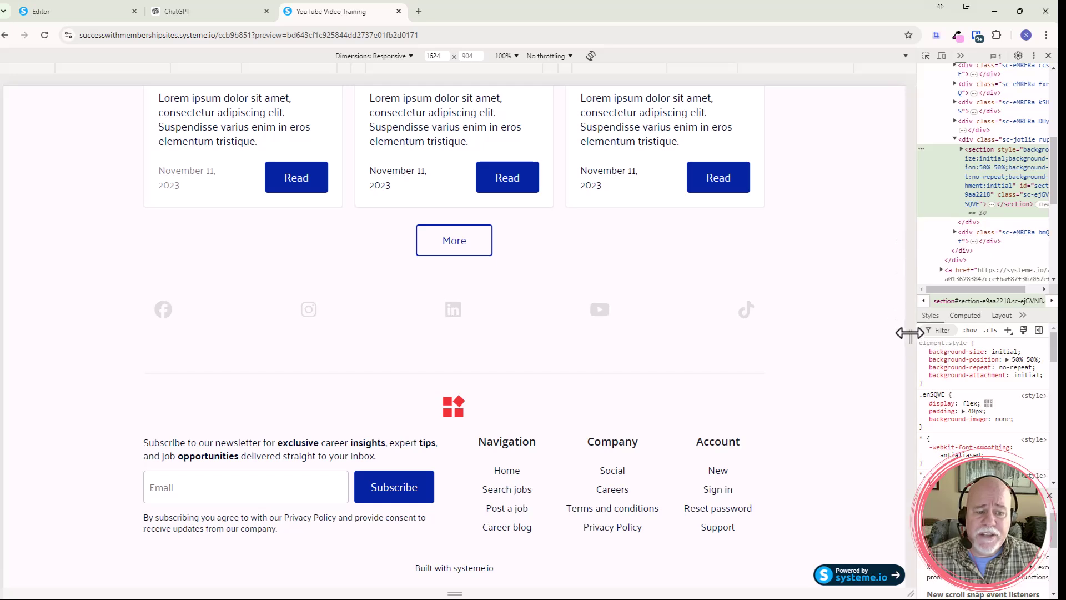
{"action": "left_click_drag", "start_coordinate": [910, 333], "coordinate": [910, 334]}
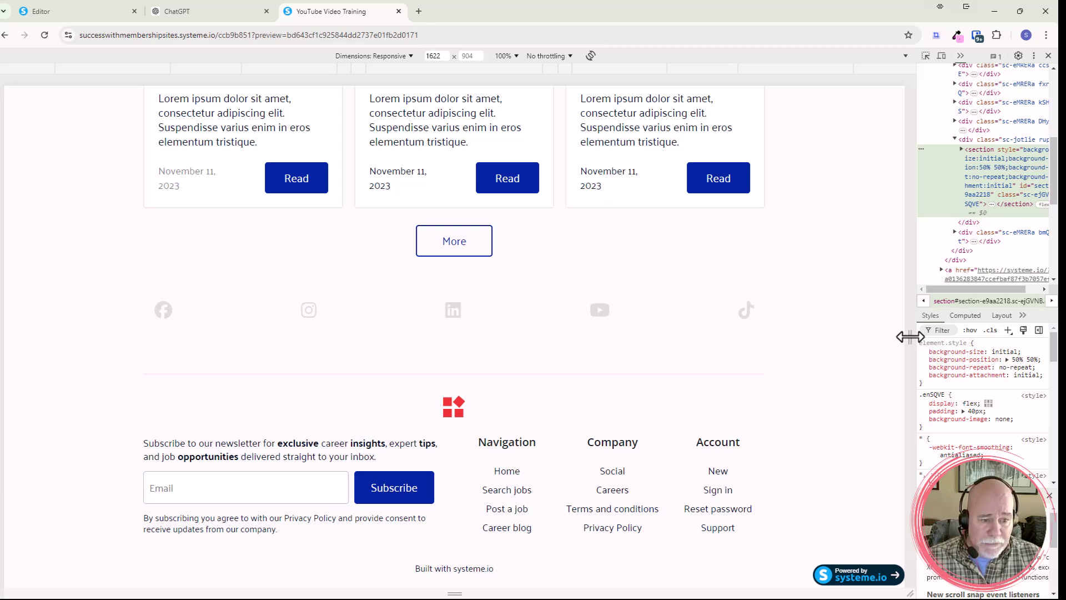
{"action": "left_click_drag", "start_coordinate": [911, 337], "coordinate": [774, 355]}
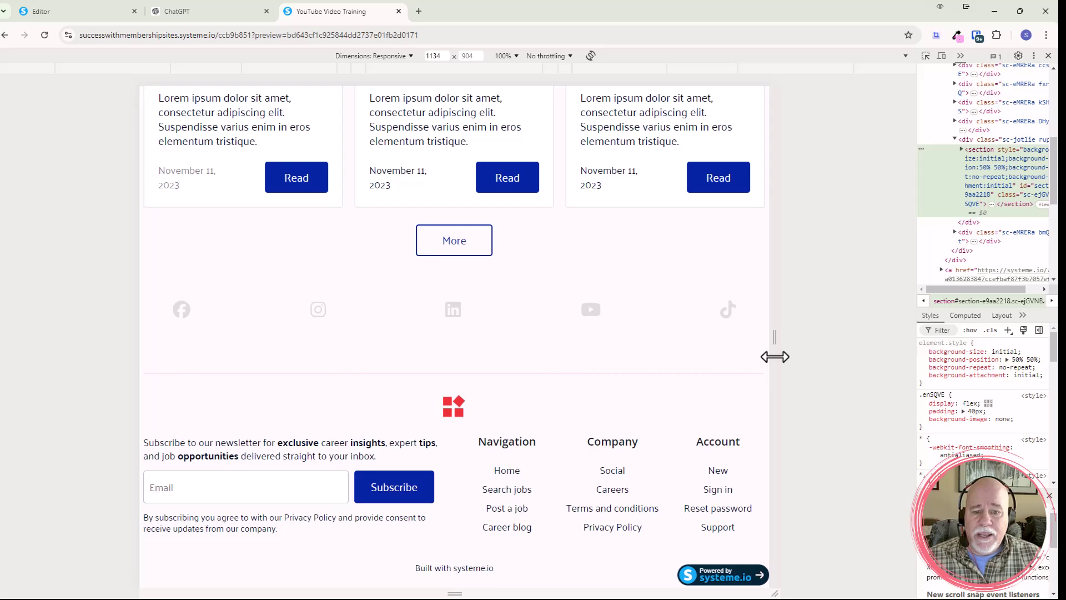
- Compare the icon row with the article cards above it at viewport widths of about 1100 and 1116 px
{"action": "scroll", "coordinate": [749, 324], "scroll_direction": "up", "scroll_amount": 3}
{"action": "scroll", "coordinate": [750, 311], "scroll_direction": "up", "scroll_amount": 1}
{"action": "scroll", "coordinate": [747, 300], "scroll_direction": "down", "scroll_amount": 3}
{"action": "left_click_drag", "start_coordinate": [777, 340], "coordinate": [768, 336]}
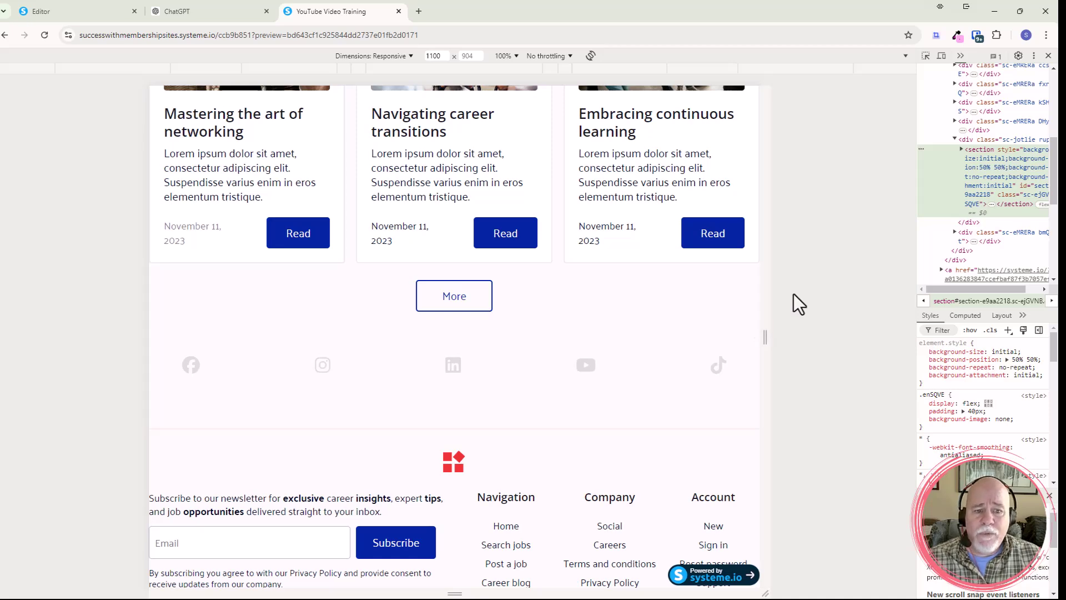
{"action": "scroll", "coordinate": [715, 288], "scroll_direction": "up", "scroll_amount": 4}
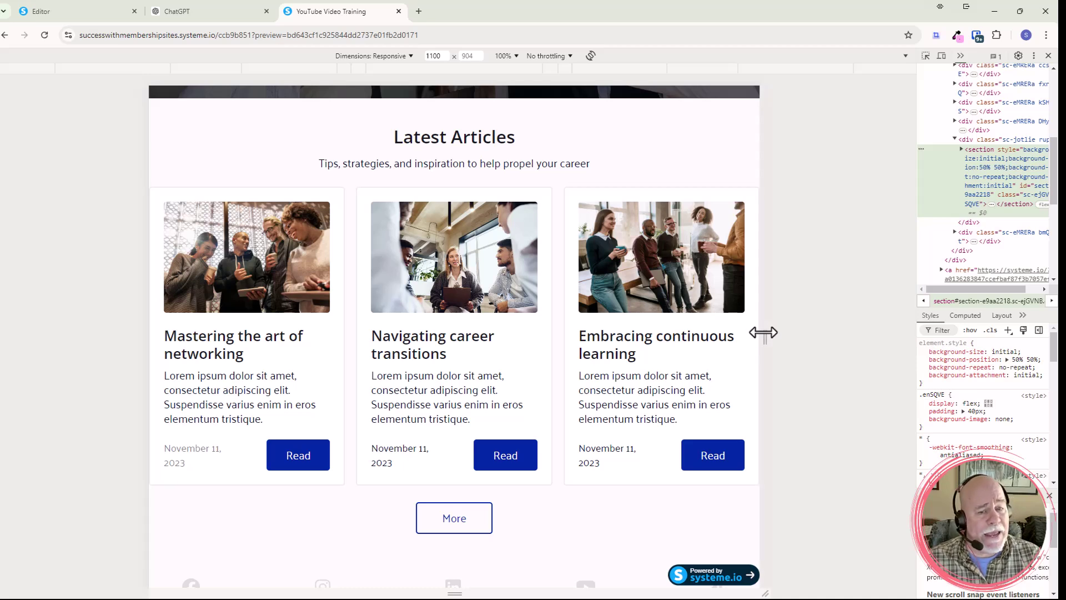
{"action": "mouse_move", "coordinate": [763, 333]}
{"action": "left_mouse_down"}
{"action": "mouse_move", "coordinate": [780, 336]}
{"action": "mouse_move", "coordinate": [768, 340]}
{"action": "left_mouse_up"}
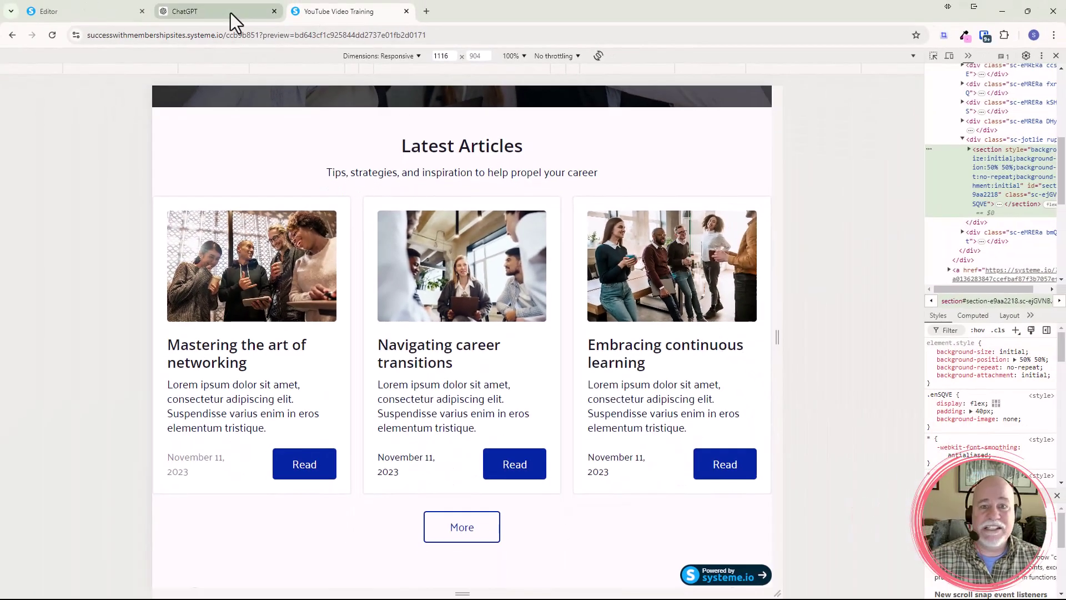
{"action": "mouse_move", "coordinate": [243, 23]}
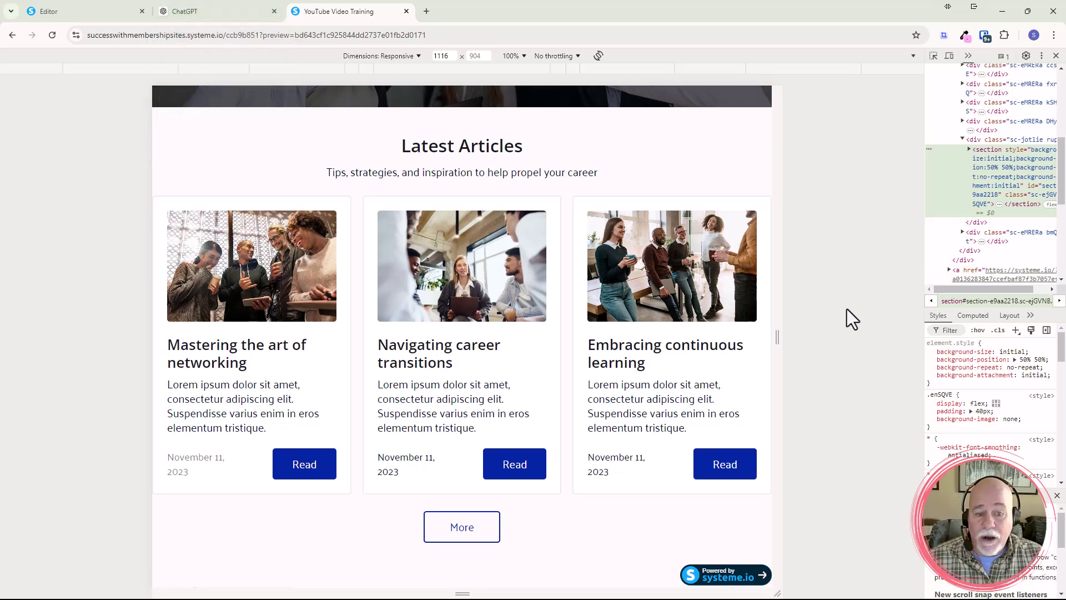
- Check the icon row at about 1016 px, widen the viewport back to 1624 px and return to the page editor
{"action": "left_click_drag", "start_coordinate": [777, 353], "coordinate": [744, 355]}
{"action": "scroll", "coordinate": [718, 374], "scroll_direction": "down", "scroll_amount": 5}
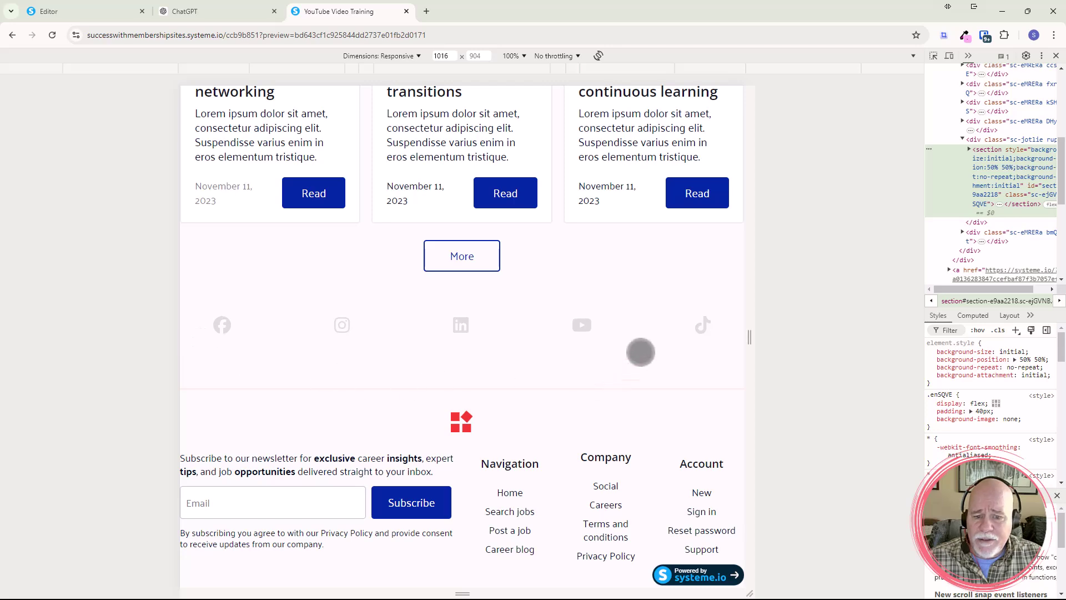
{"action": "left_click_drag", "start_coordinate": [749, 341], "coordinate": [921, 381]}
{"action": "scroll", "coordinate": [666, 364], "scroll_direction": "down", "scroll_amount": 4}
{"action": "scroll", "coordinate": [666, 347], "scroll_direction": "down", "scroll_amount": 6}
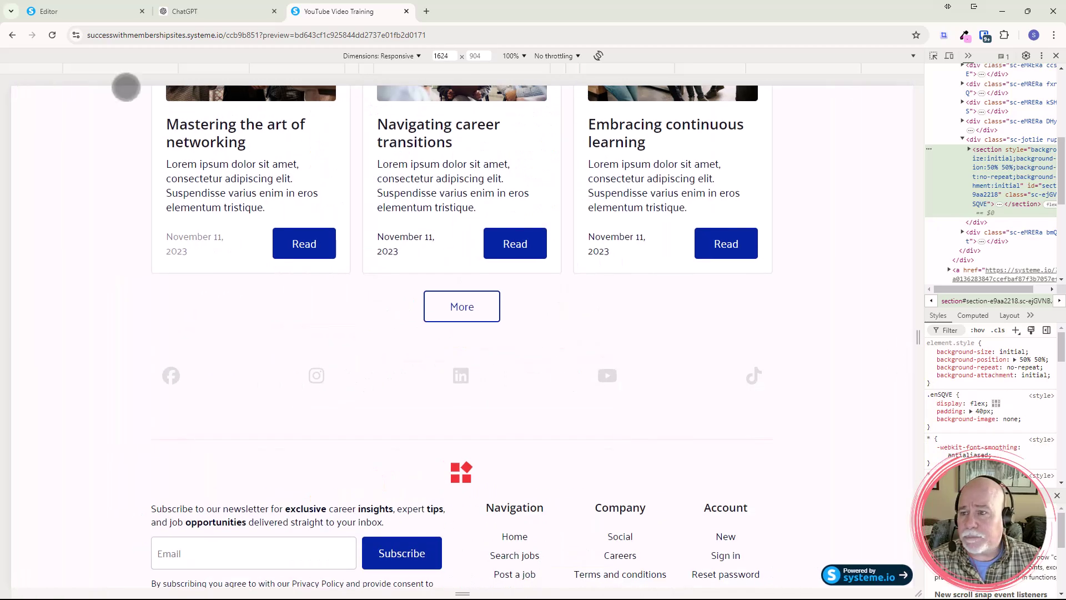
{"action": "left_click", "coordinate": [83, 12]}
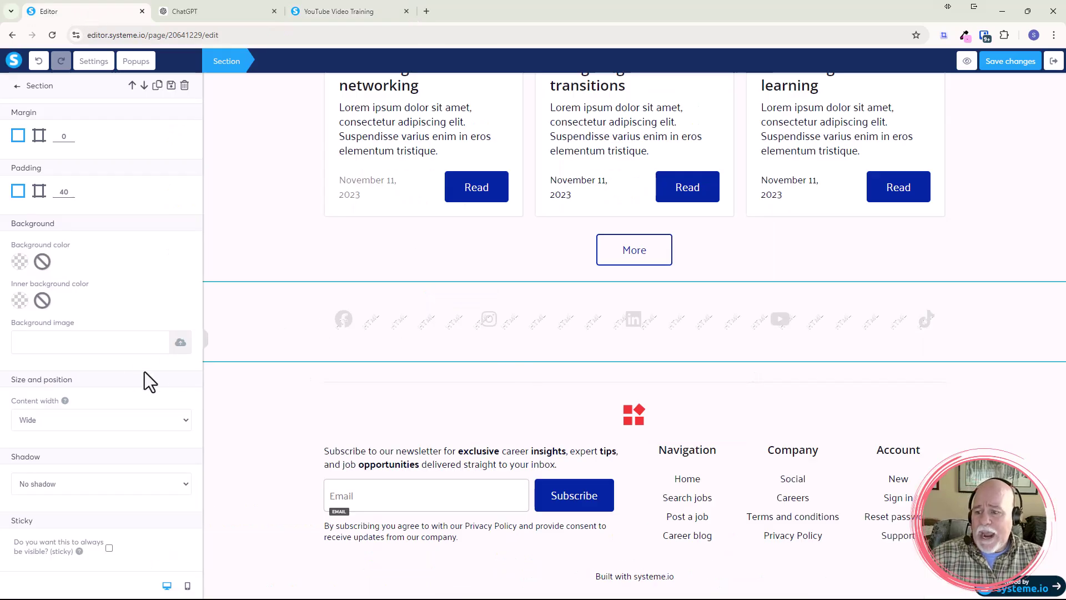
- Try the Medium and Small content widths on the social icon section and settle on Extra small
{"action": "scroll", "coordinate": [176, 373], "scroll_direction": "down", "scroll_amount": 2}
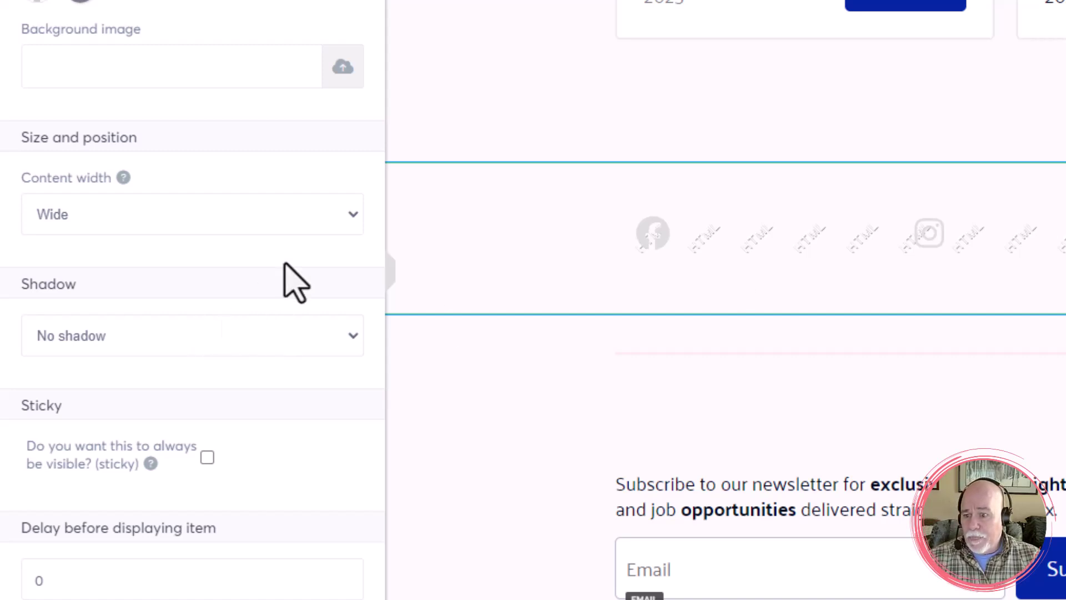
{"action": "left_click", "coordinate": [354, 227]}
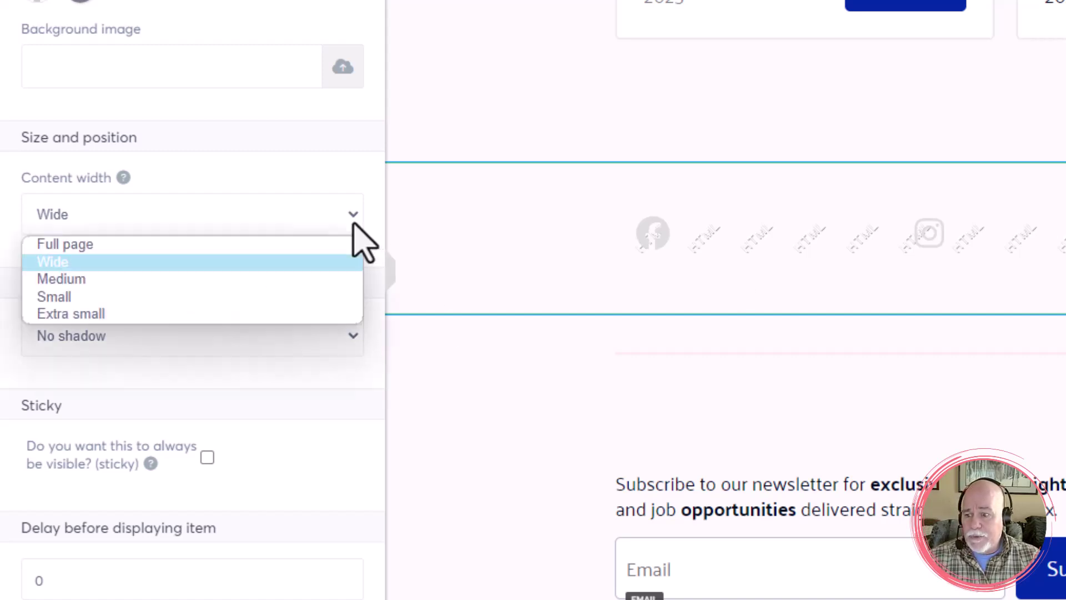
{"action": "left_click", "coordinate": [328, 277]}
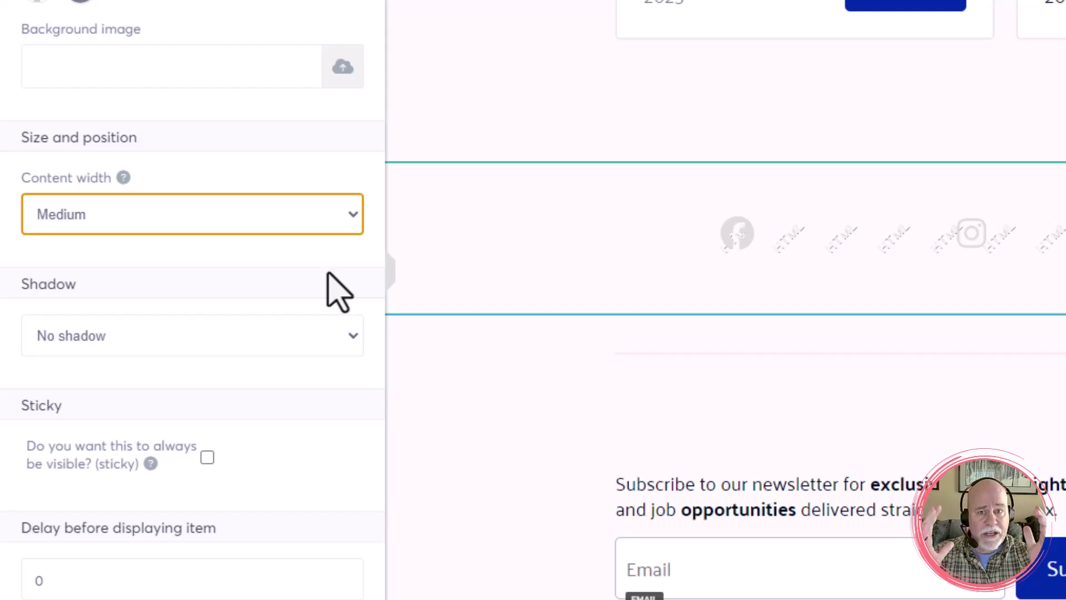
{"action": "left_click", "coordinate": [361, 230]}
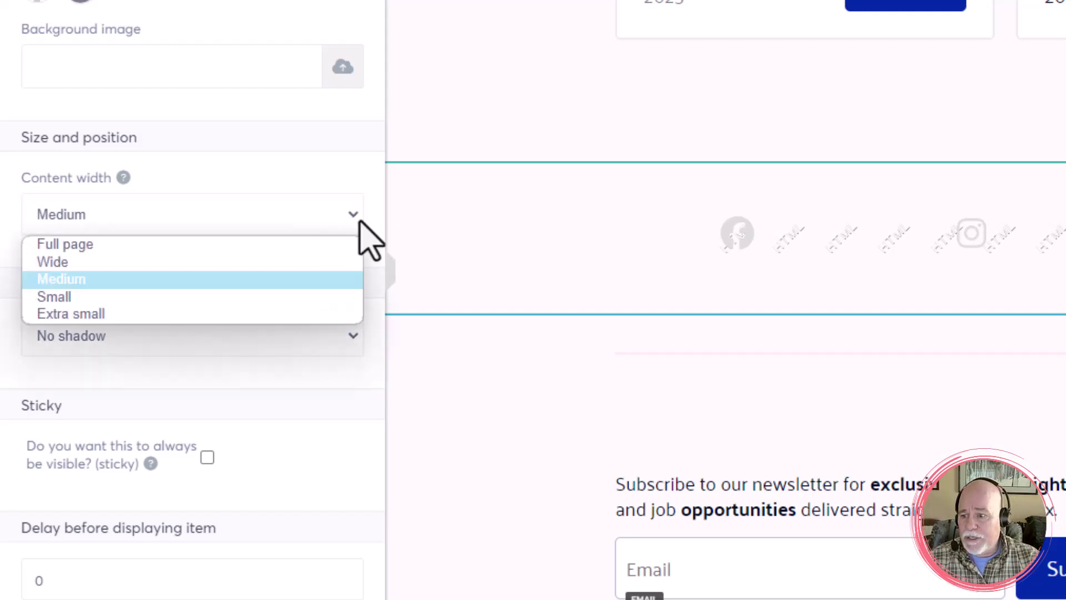
{"action": "left_click", "coordinate": [314, 297]}
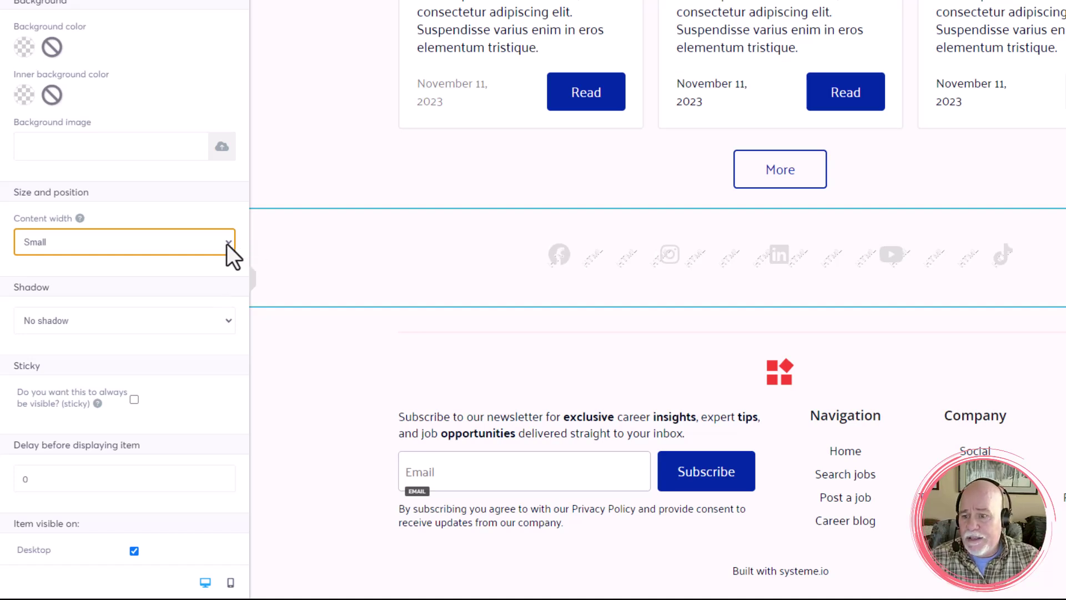
{"action": "left_click", "coordinate": [228, 242]}
{"action": "left_click", "coordinate": [202, 309]}
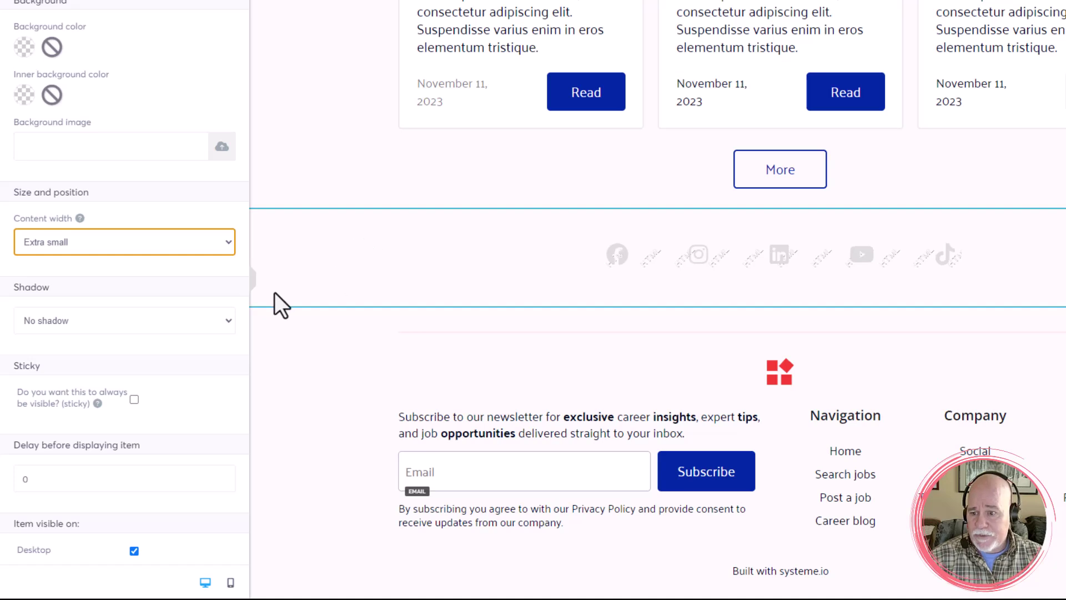
- Try an Extra small content width on the footer section, view it without the sidebar, and set it back to Wide
{"action": "left_click", "coordinate": [348, 414]}
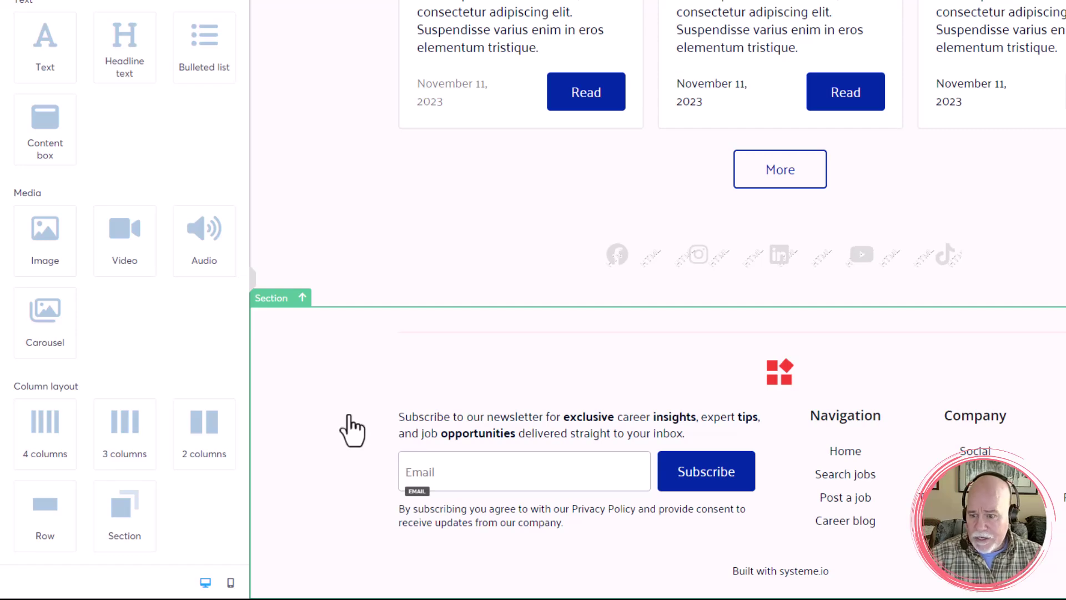
{"action": "left_click", "coordinate": [298, 387]}
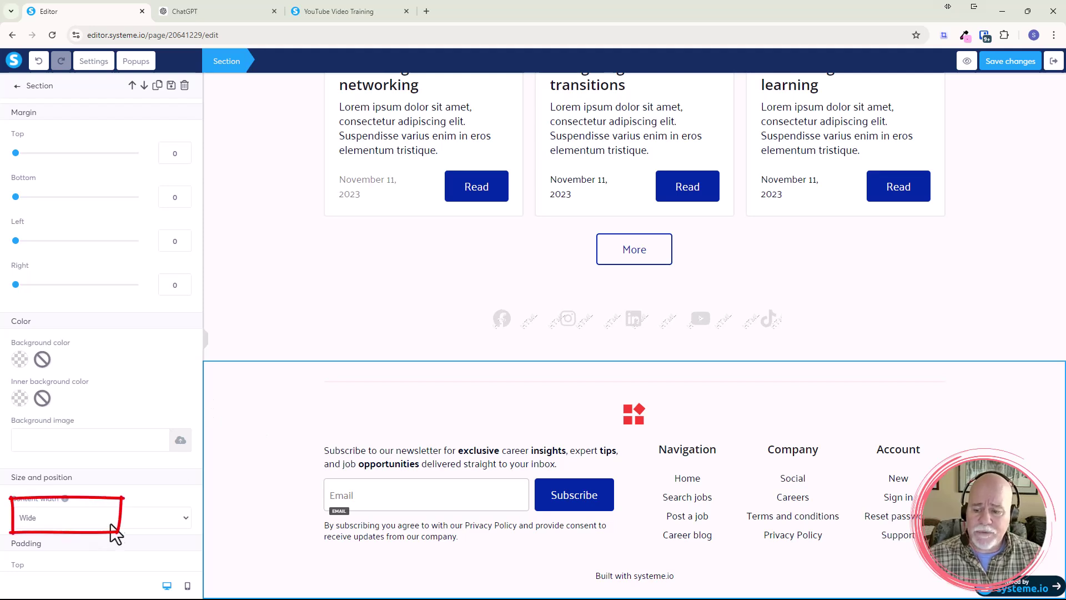
{"action": "scroll", "coordinate": [145, 518], "scroll_direction": "down", "scroll_amount": 1}
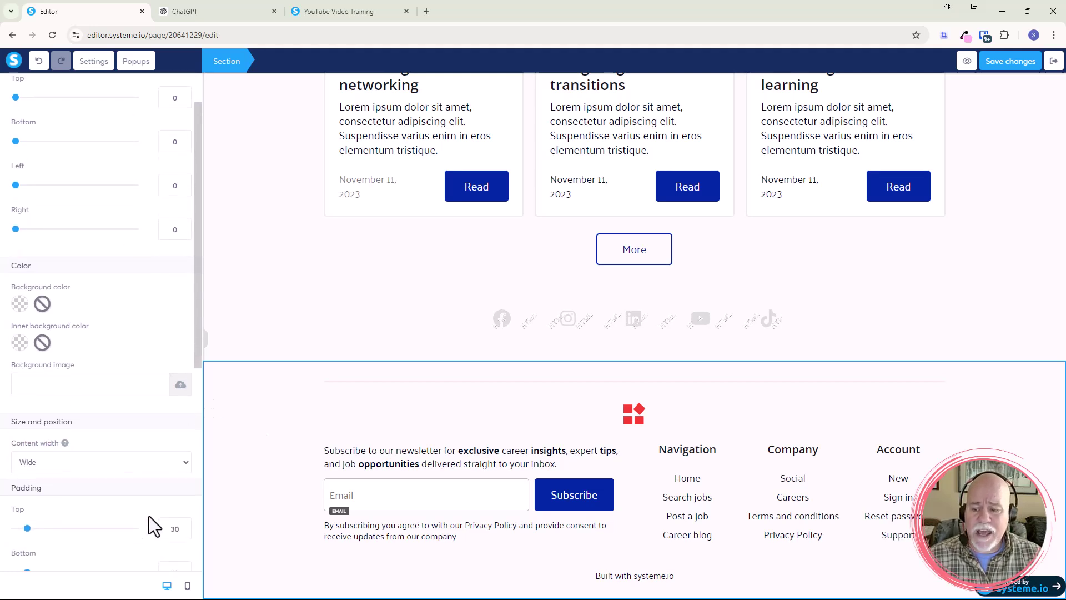
{"action": "left_click", "coordinate": [185, 464]}
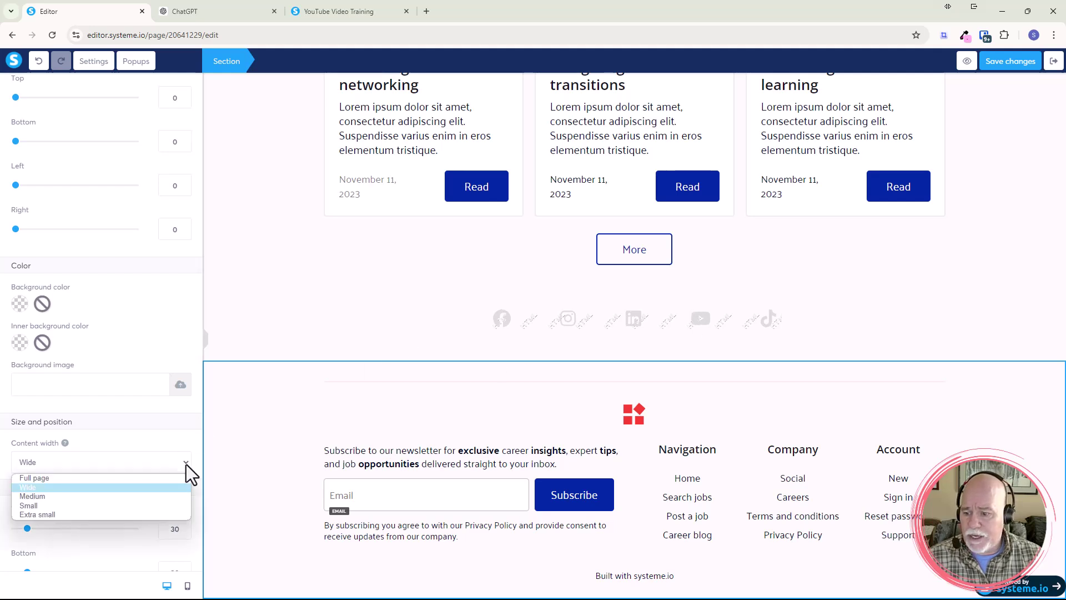
{"action": "left_click", "coordinate": [168, 515]}
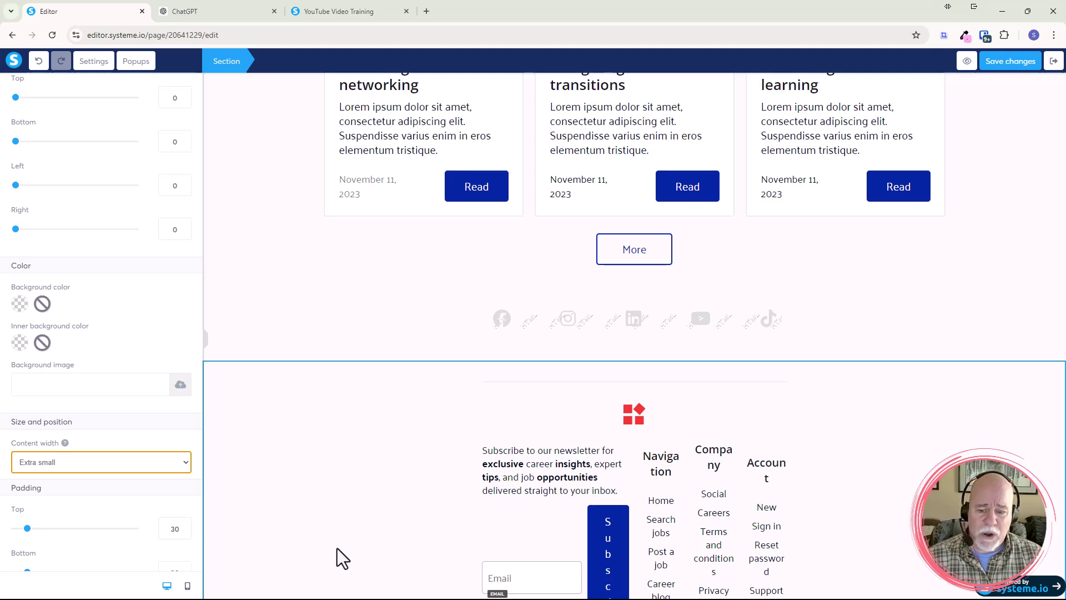
{"action": "left_click", "coordinate": [206, 339]}
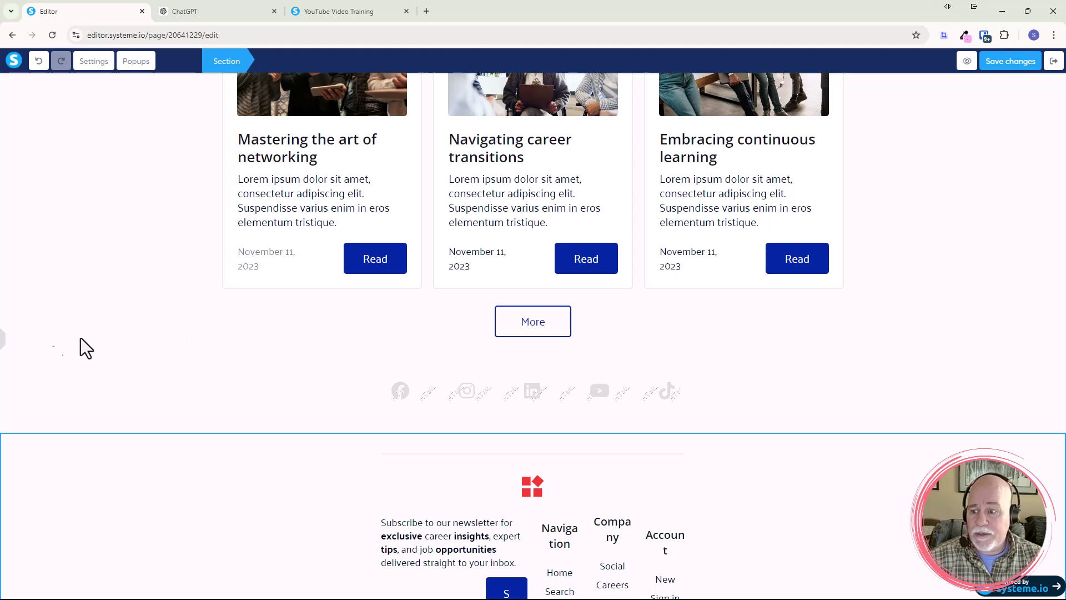
{"action": "left_click", "coordinate": [4, 344]}
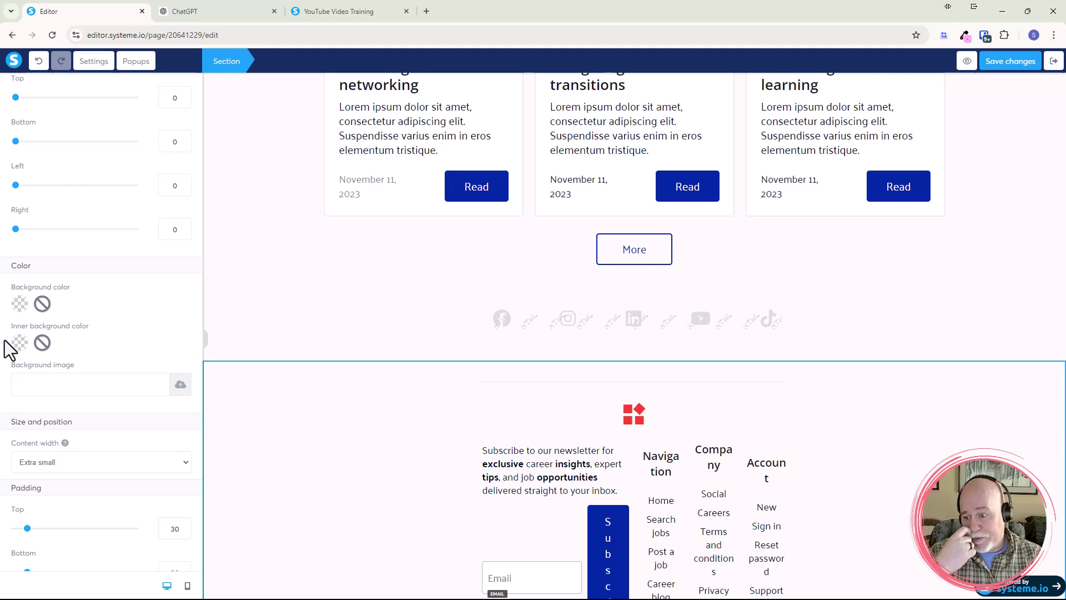
{"action": "left_click", "coordinate": [183, 463]}
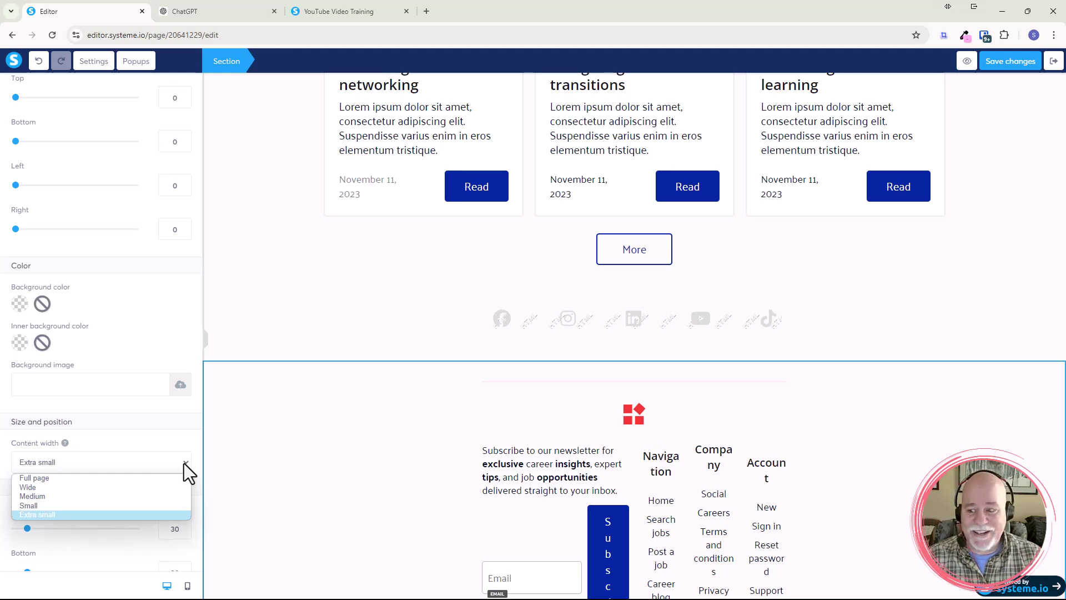
{"action": "left_click", "coordinate": [141, 487]}
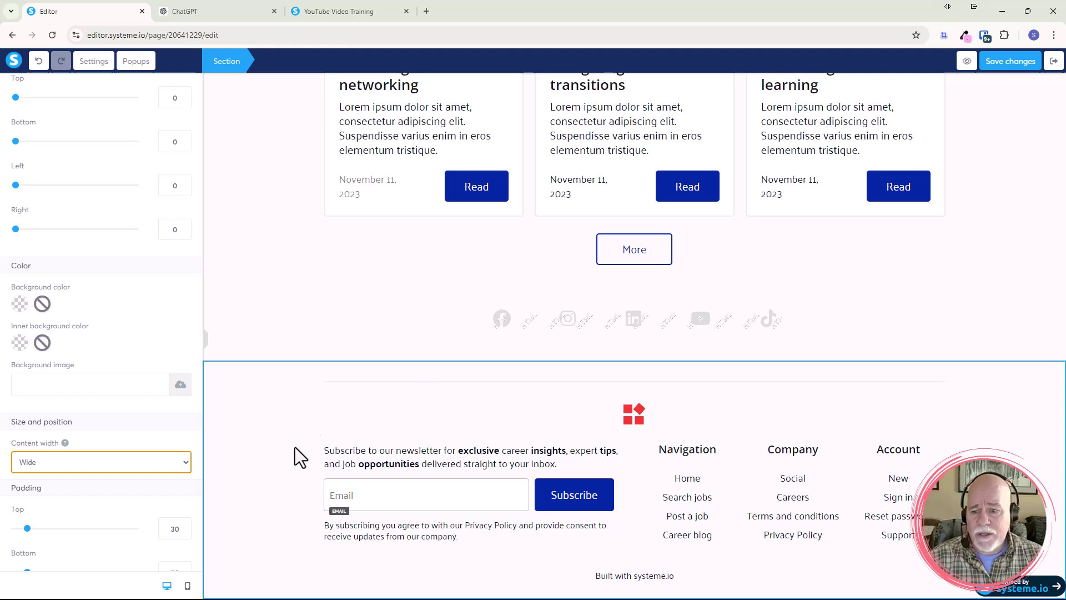
- Move the social icon section below the footer section
{"action": "left_click", "coordinate": [425, 308]}
{"action": "left_click", "coordinate": [458, 312]}
{"action": "left_click", "coordinate": [379, 300]}
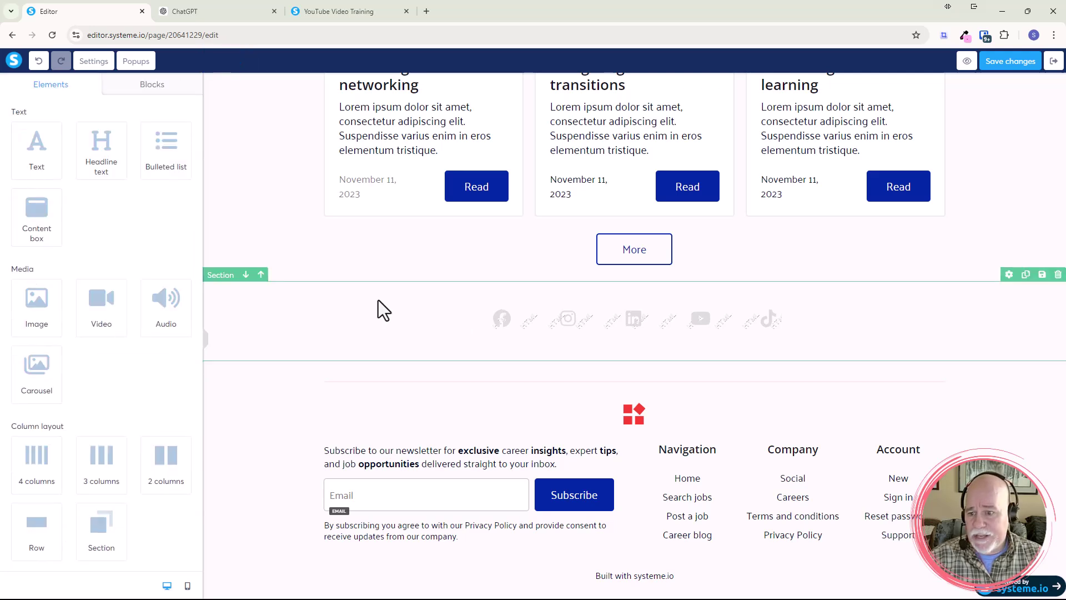
{"action": "left_click", "coordinate": [245, 275]}
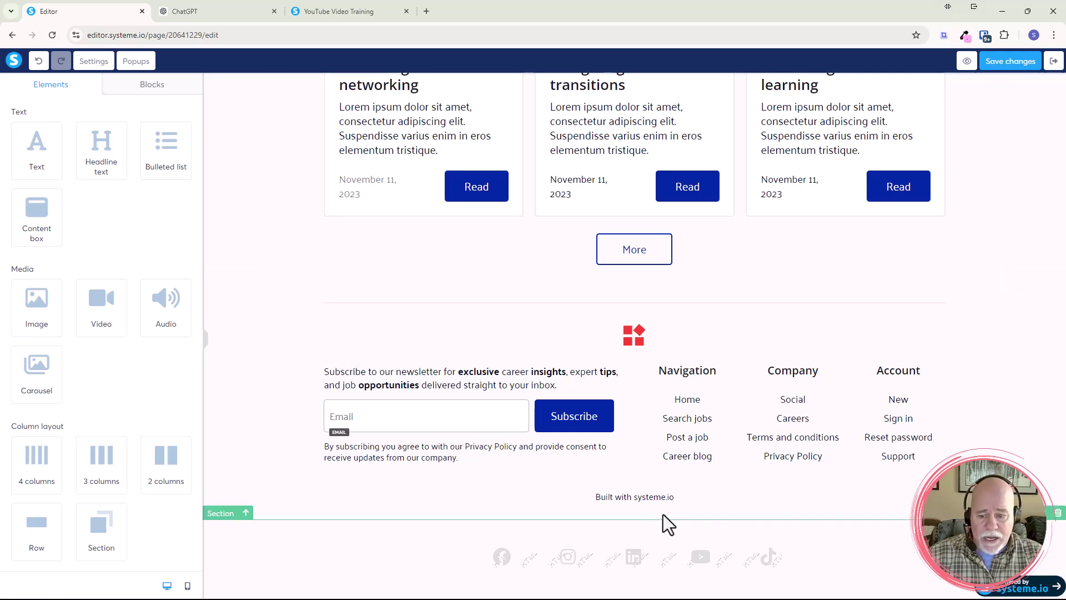
- Set the social icon section's padding to 0
{"action": "left_click", "coordinate": [561, 539]}
{"action": "double_click", "coordinate": [66, 193]}
{"action": "type", "text": "0"}
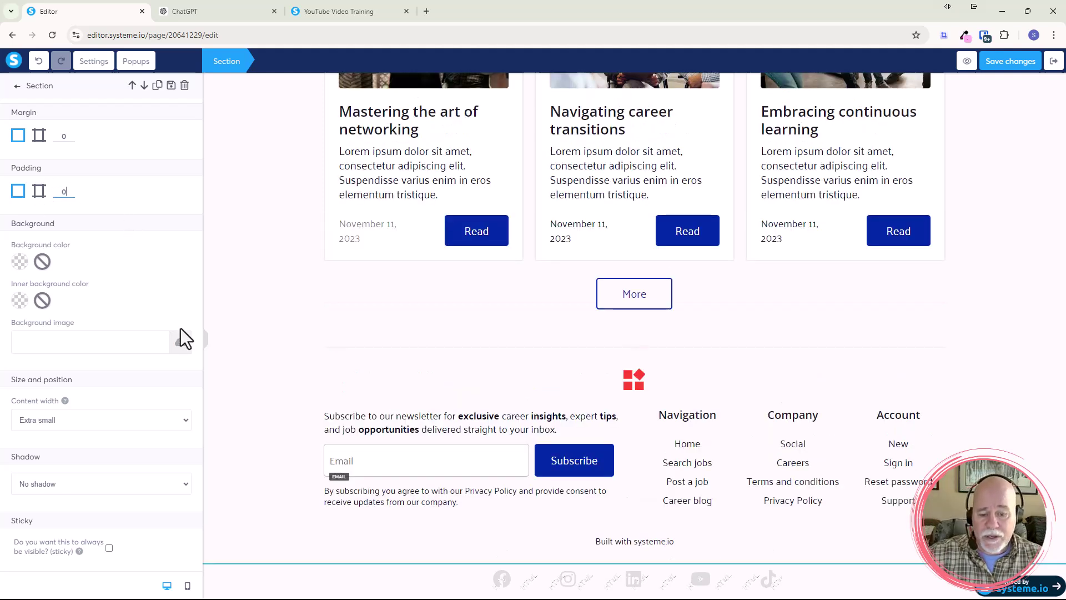
- Move the "Built with systeme.io" text beneath the social icons and delete the emptied row from the footer section
{"action": "left_click", "coordinate": [668, 546]}
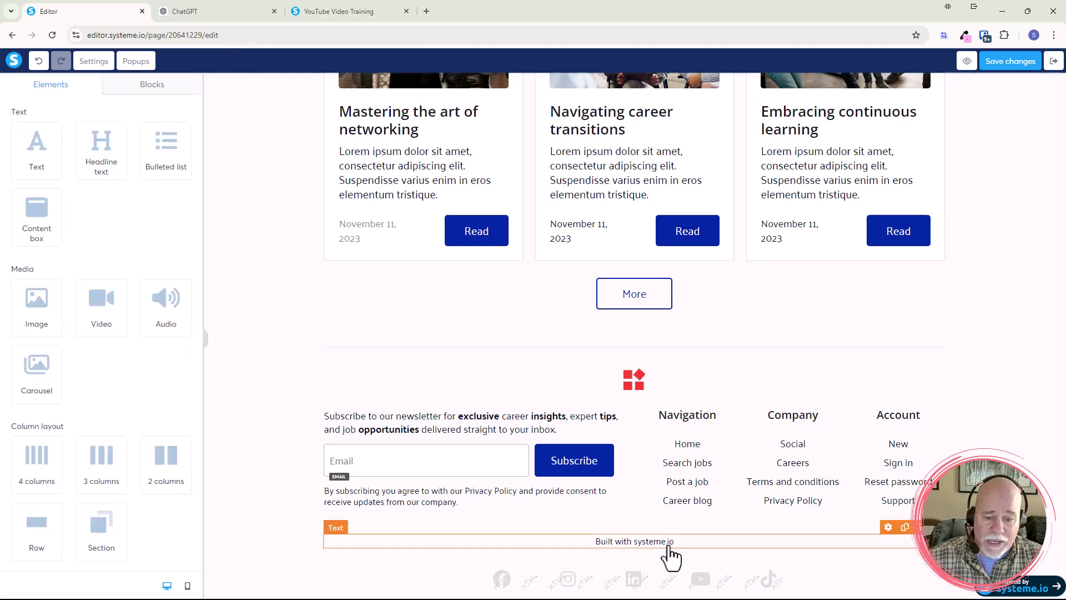
{"action": "left_click_drag", "start_coordinate": [663, 547], "coordinate": [658, 588]}
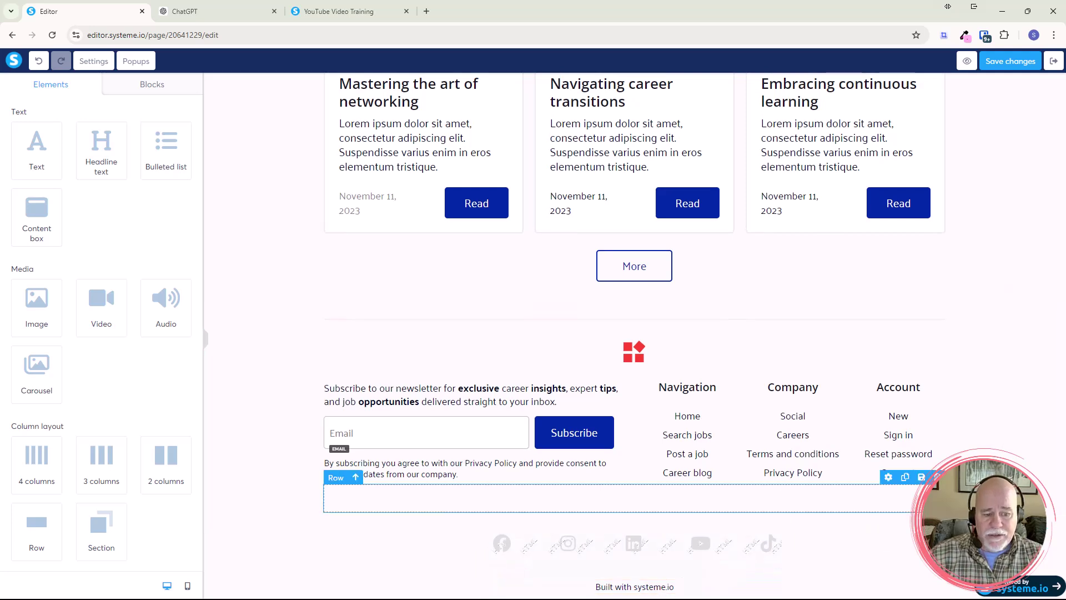
{"action": "left_click", "coordinate": [937, 476]}
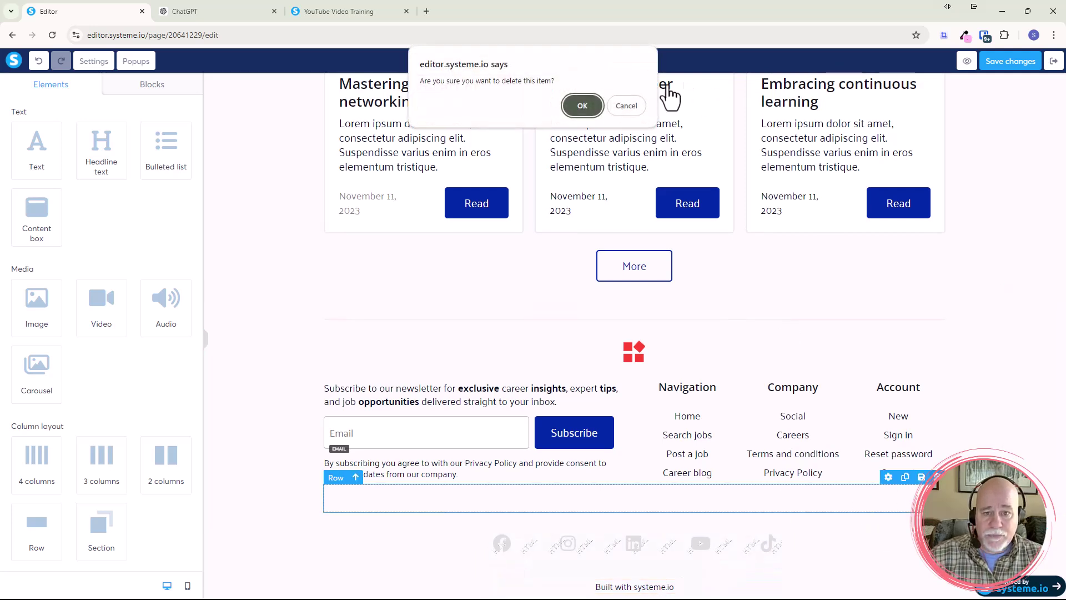
{"action": "left_click", "coordinate": [584, 105]}
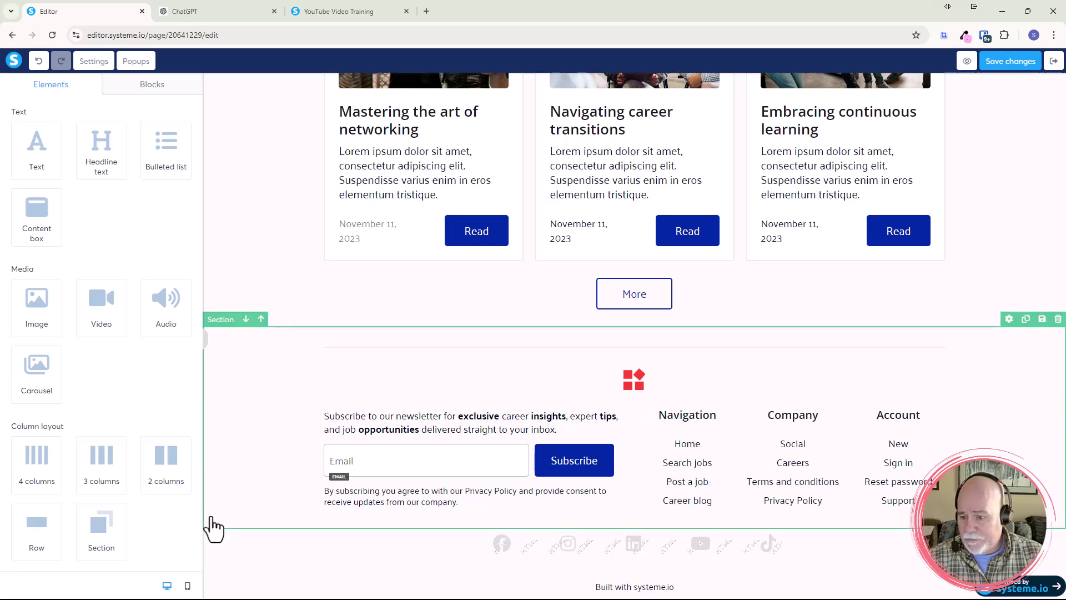
- Add a Raw HTML element to the footer section, directly below the newsletter and link columns
{"action": "scroll", "coordinate": [155, 443], "scroll_direction": "down", "scroll_amount": 7}
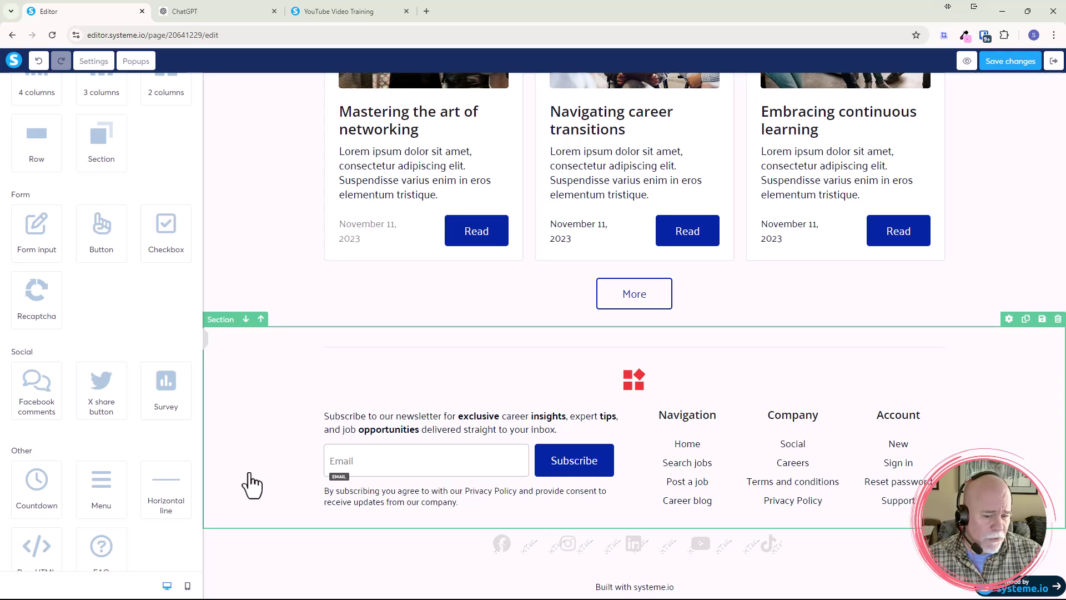
{"action": "scroll", "coordinate": [178, 494], "scroll_direction": "down", "scroll_amount": 1}
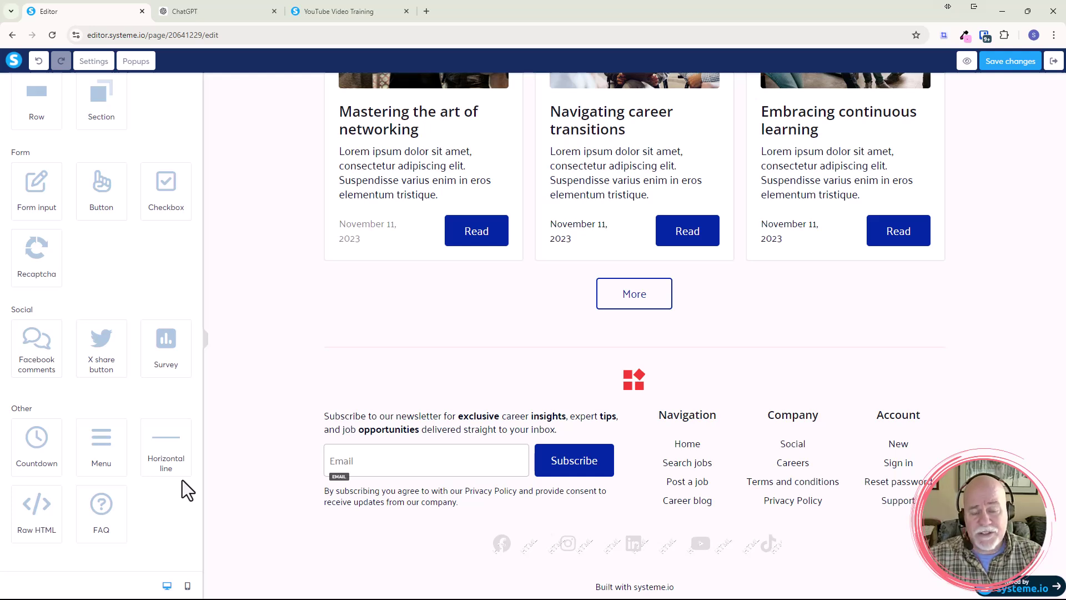
{"action": "left_click_drag", "start_coordinate": [40, 506], "coordinate": [624, 509]}
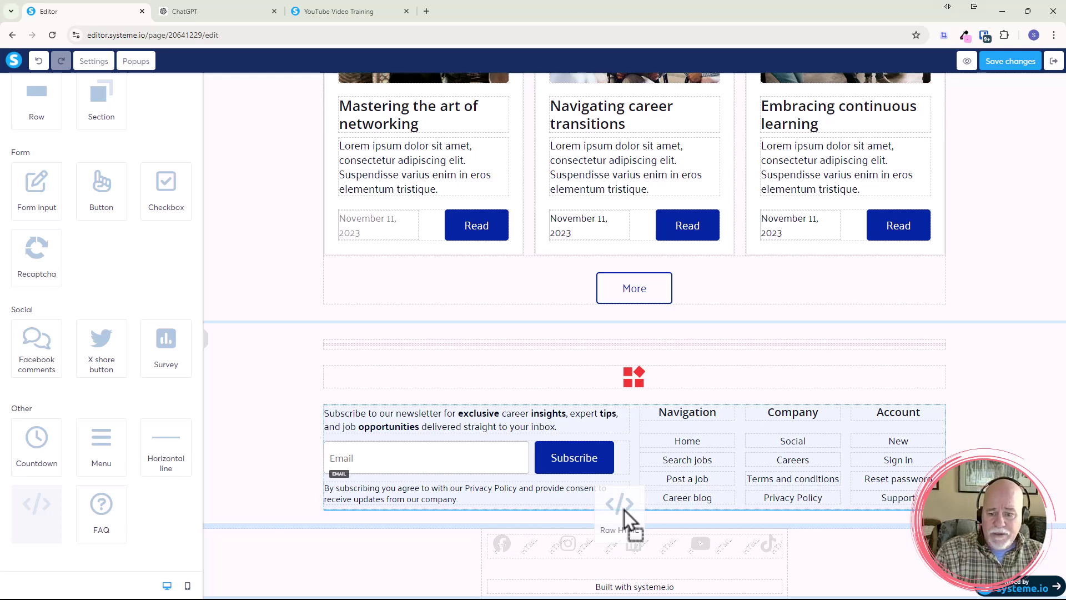
{"action": "left_click_drag", "start_coordinate": [624, 510], "coordinate": [623, 509]}
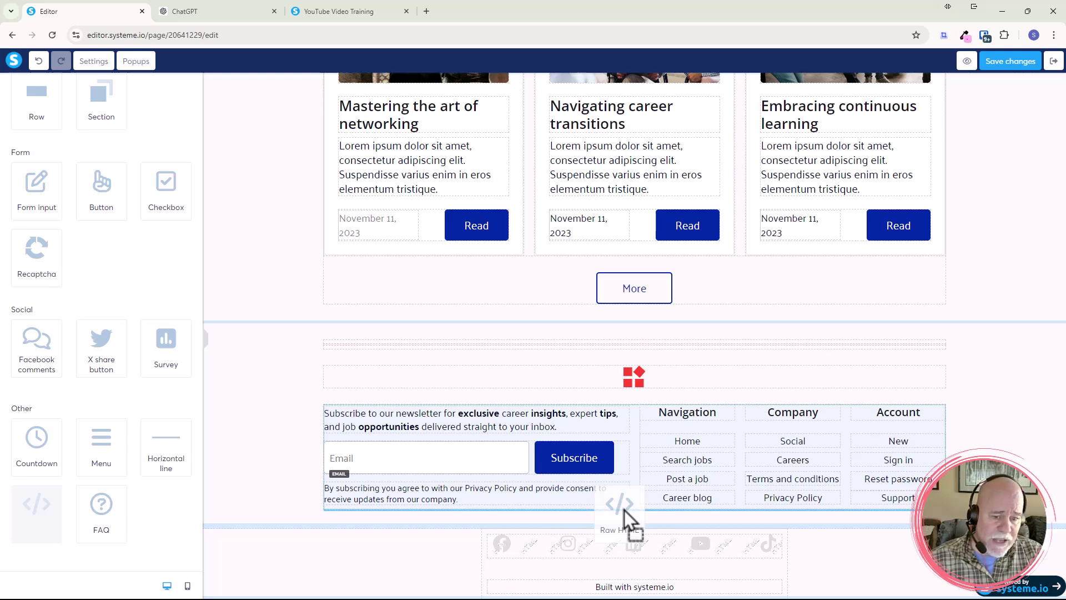
{"action": "left_click_drag", "start_coordinate": [624, 510], "coordinate": [624, 510]}
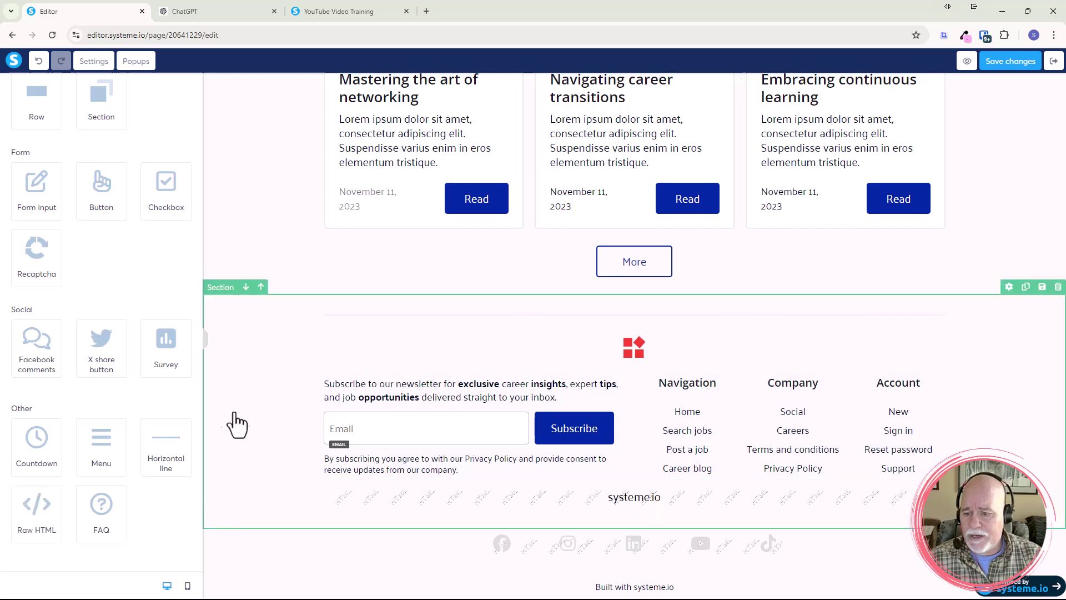
- Replace the placeholder code of the new Raw HTML element with the copied social icon code and save it
{"action": "left_click", "coordinate": [205, 340]}
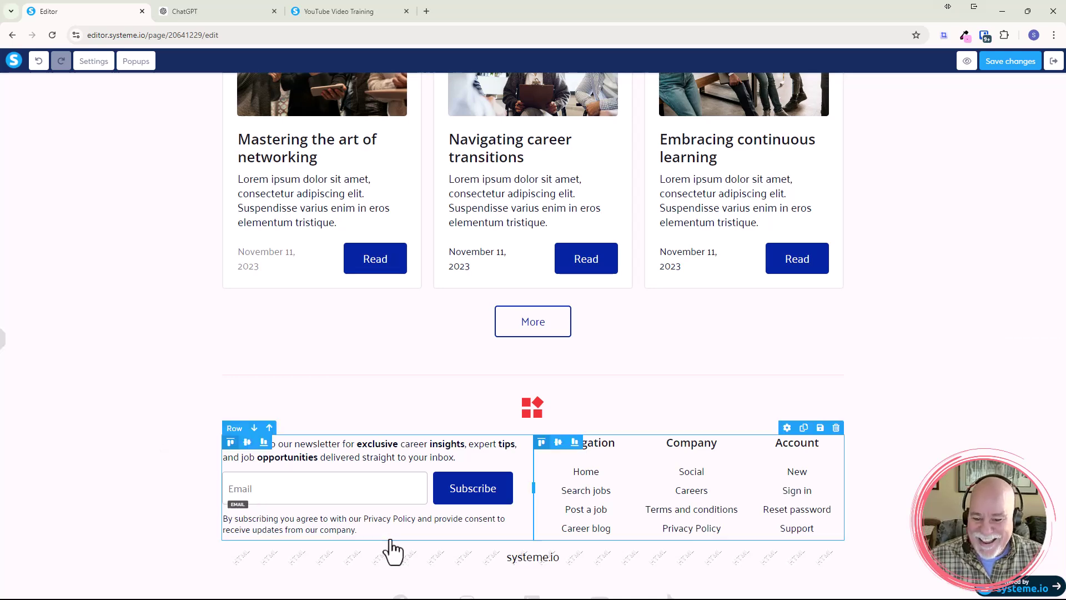
{"action": "left_click", "coordinate": [533, 562]}
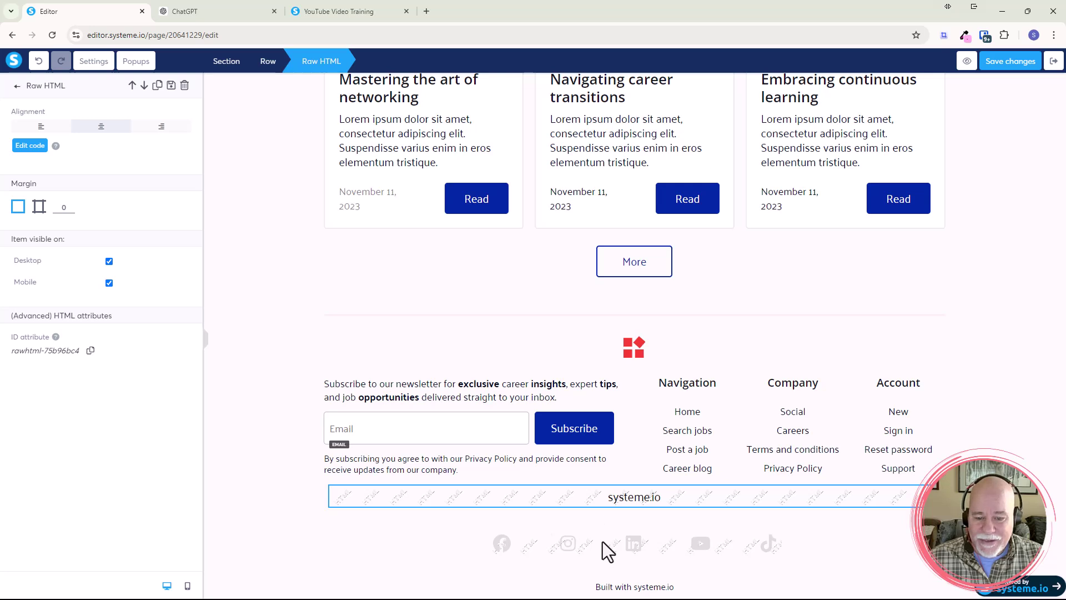
{"action": "left_click", "coordinate": [637, 501]}
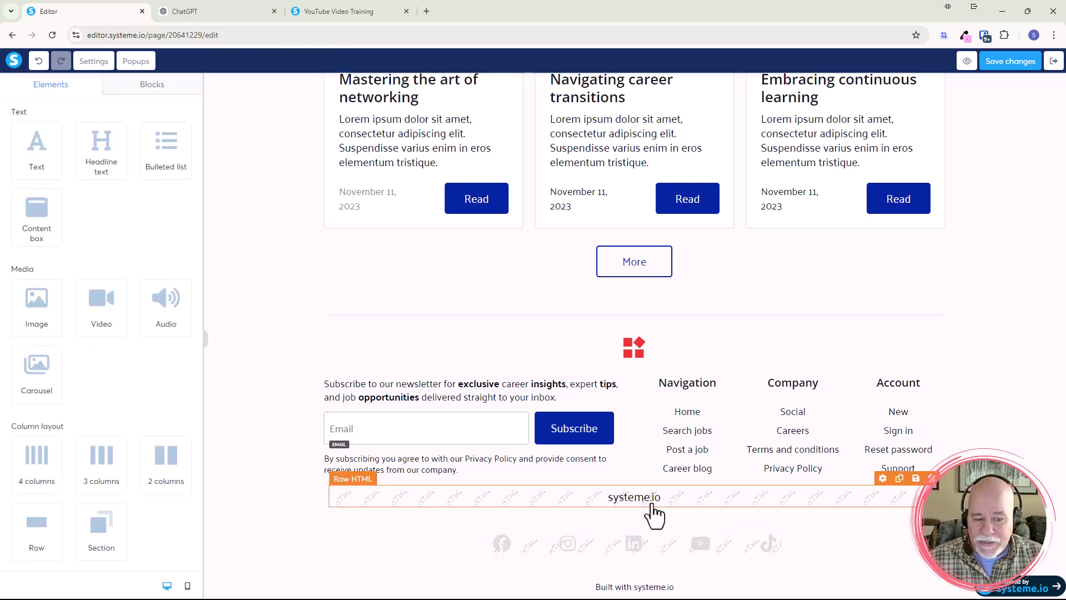
{"action": "left_click", "coordinate": [652, 506]}
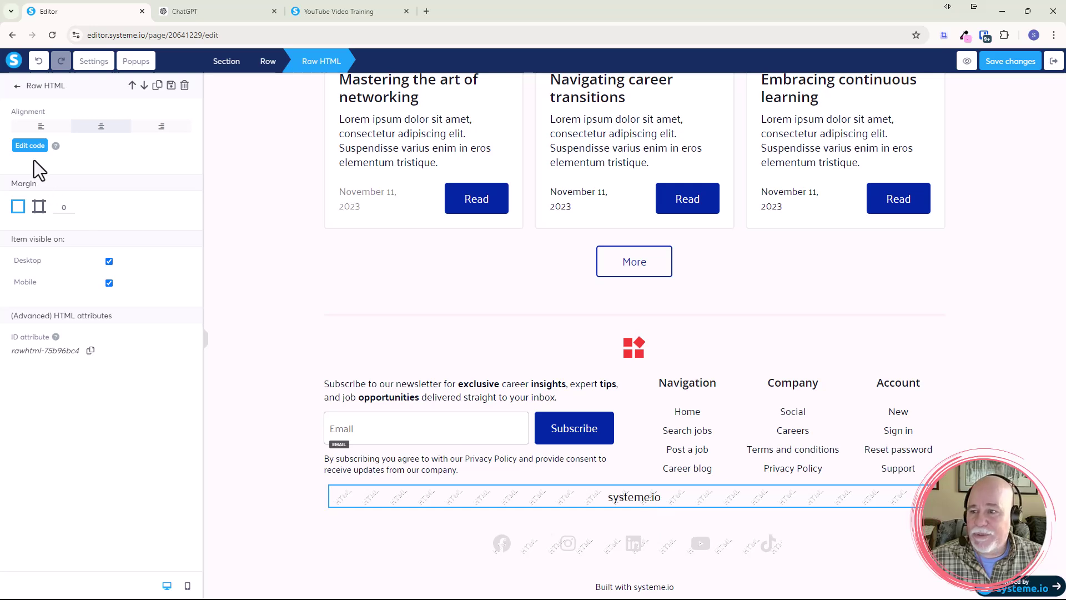
{"action": "left_click", "coordinate": [29, 147]}
{"action": "left_click_drag", "start_coordinate": [464, 193], "coordinate": [351, 188]}
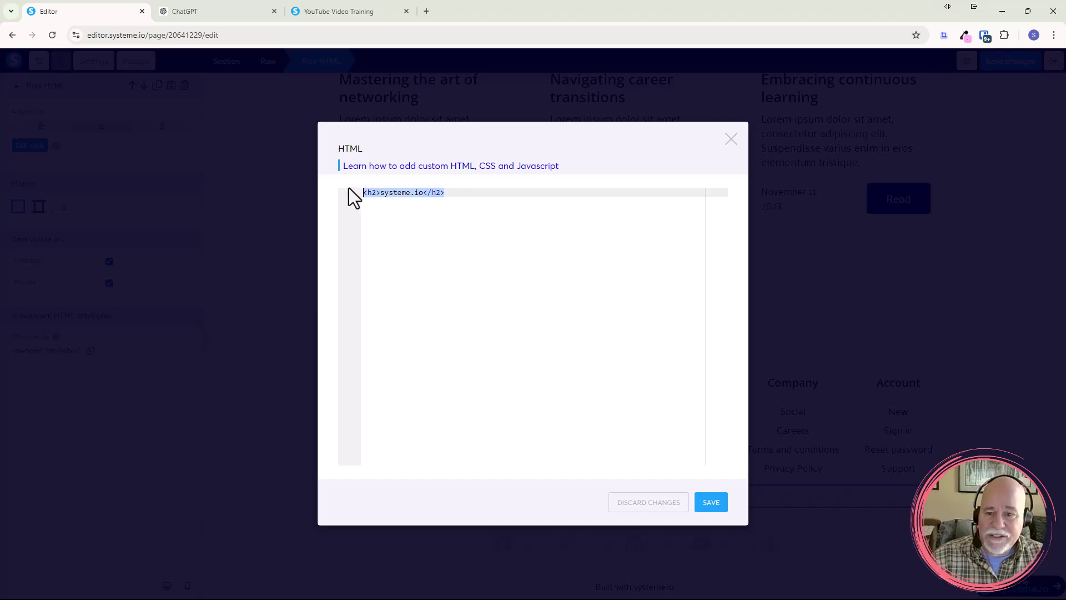
{"action": "key", "text": "ctrl+v"}
{"action": "left_click", "coordinate": [710, 502]}
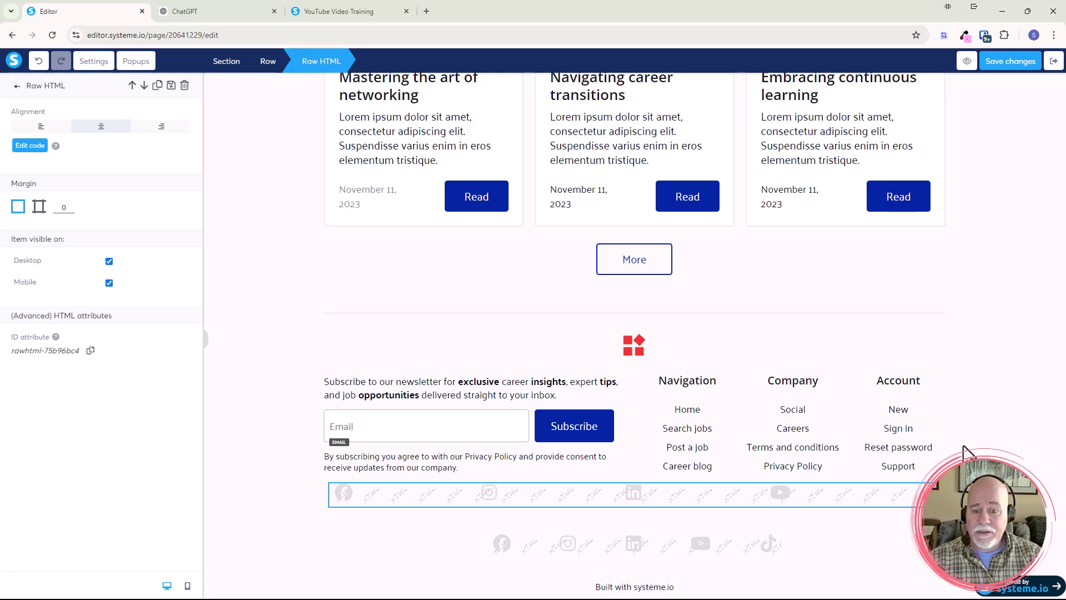
- Compare the icon row inside the Wide footer section with the Extra small icon row below it
{"action": "left_click", "coordinate": [205, 341]}
{"action": "left_click", "coordinate": [182, 447]}
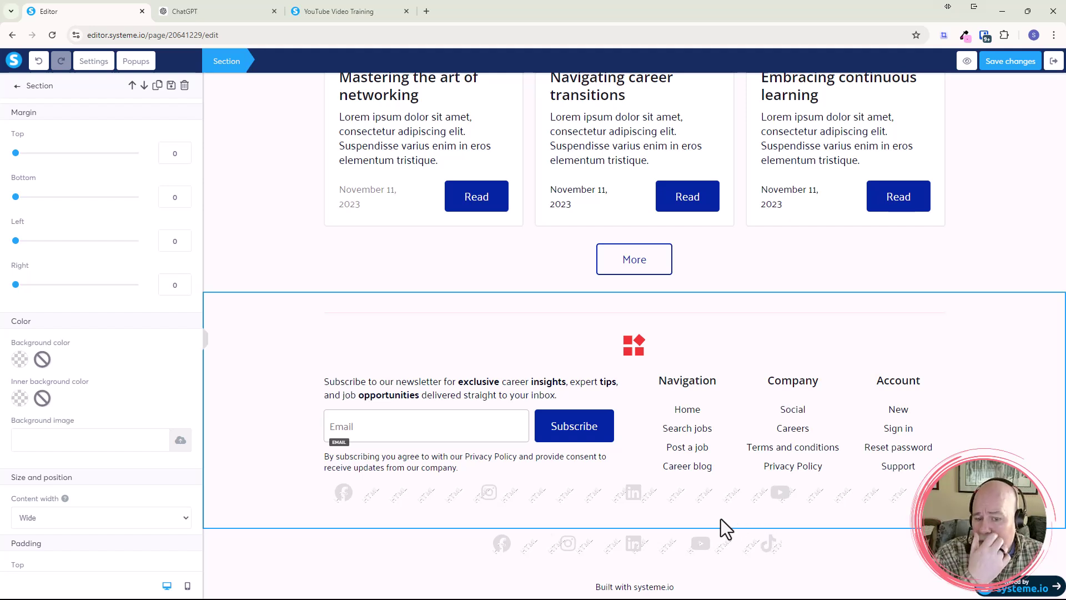
{"action": "left_click", "coordinate": [581, 492]}
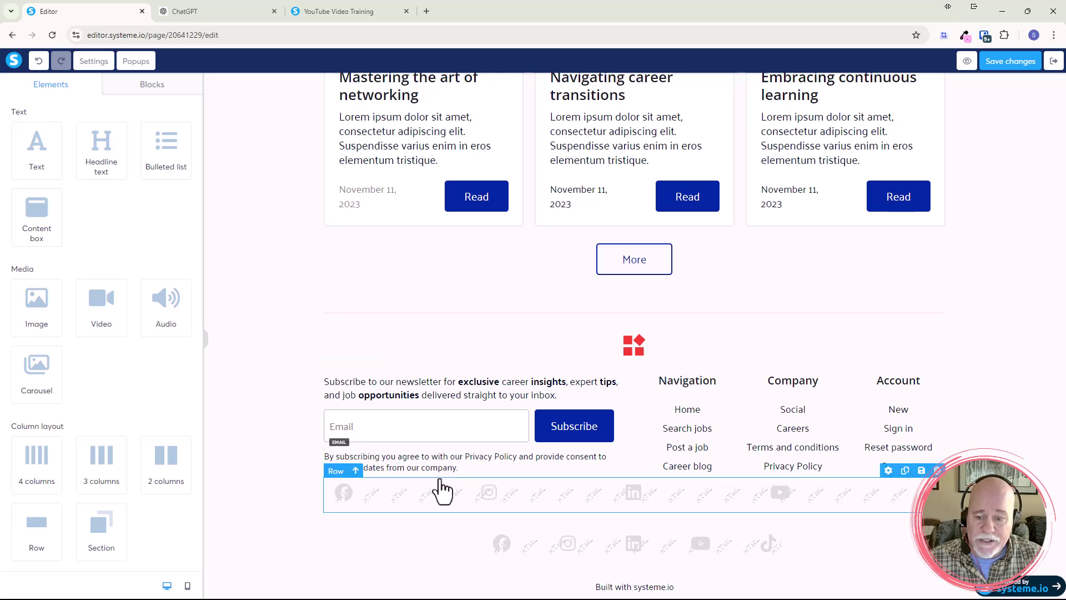
- Enable individual side padding for the row holding the upper social icons and set its right and left padding to 75
{"action": "left_click", "coordinate": [408, 496]}
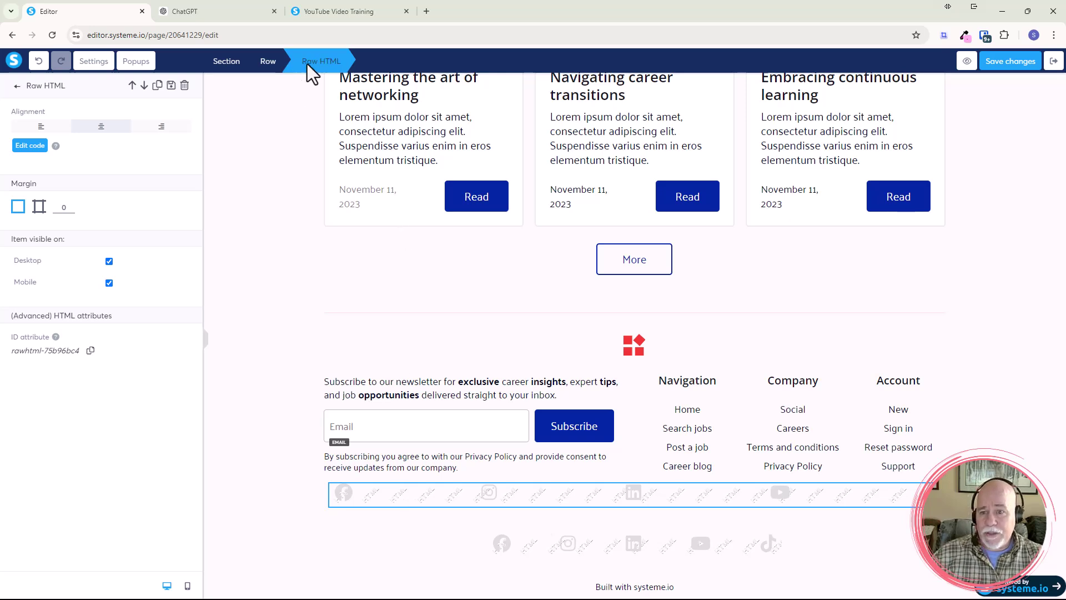
{"action": "left_click", "coordinate": [269, 62]}
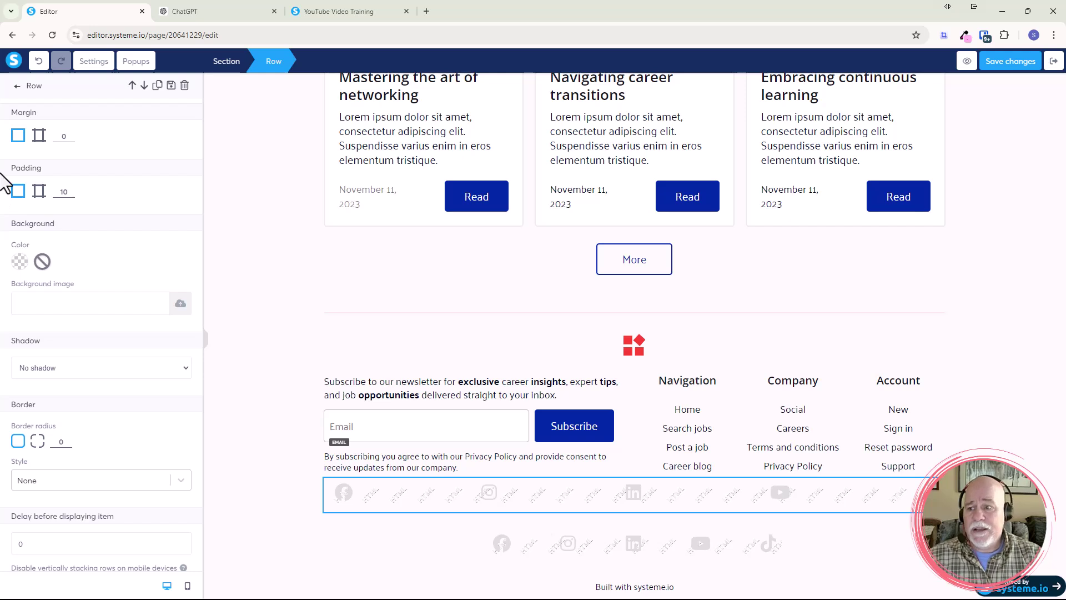
{"action": "left_click", "coordinate": [38, 191]}
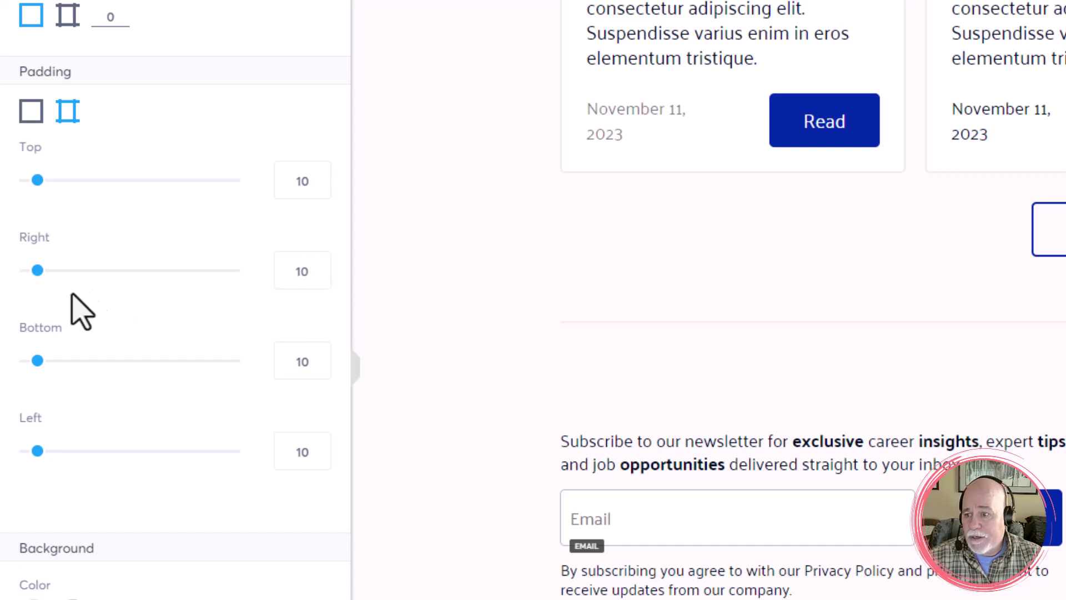
{"action": "left_click_drag", "start_coordinate": [37, 275], "coordinate": [56, 272]}
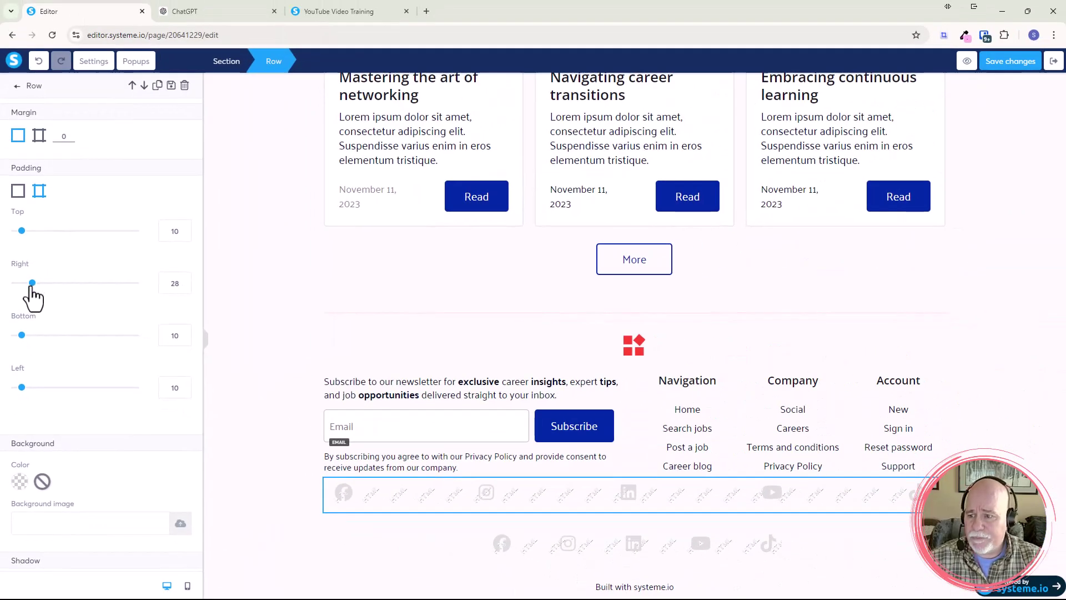
{"action": "left_click_drag", "start_coordinate": [33, 283], "coordinate": [53, 282]}
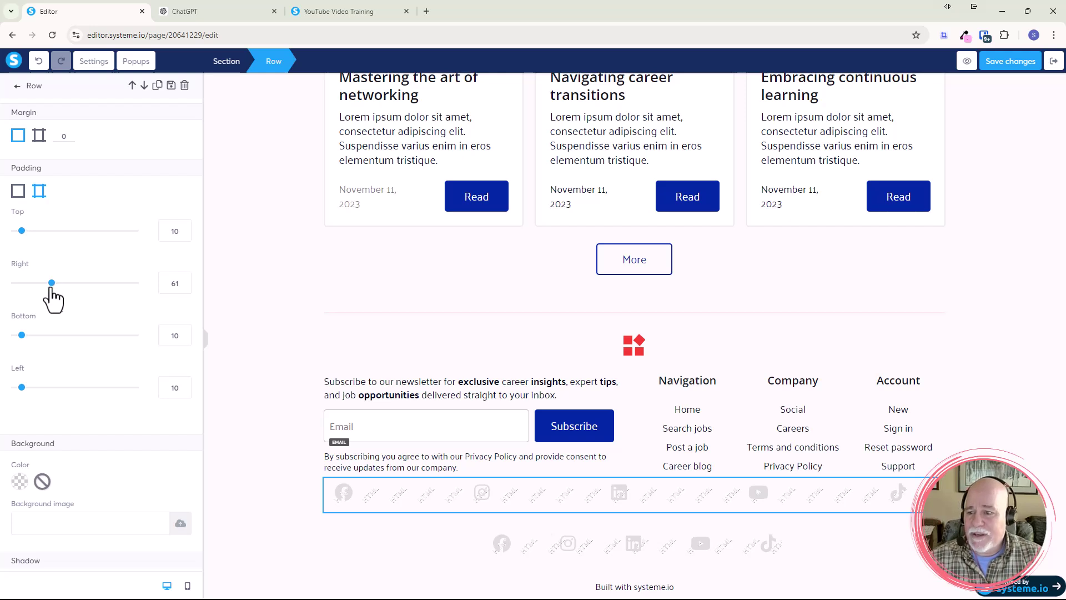
{"action": "left_click_drag", "start_coordinate": [52, 288], "coordinate": [63, 301]}
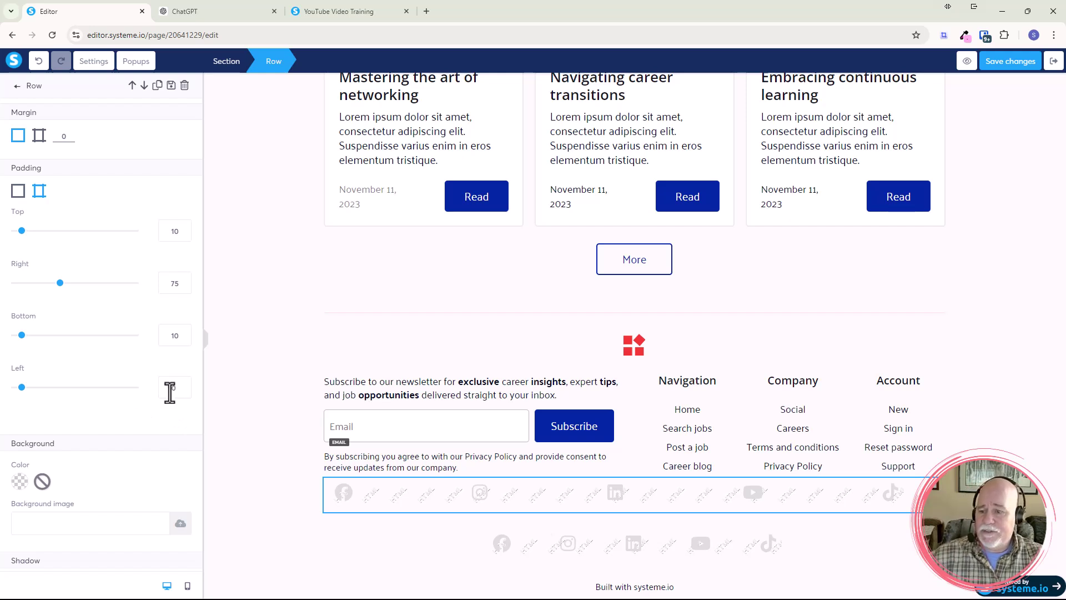
{"action": "left_click_drag", "start_coordinate": [170, 388], "coordinate": [190, 391]}
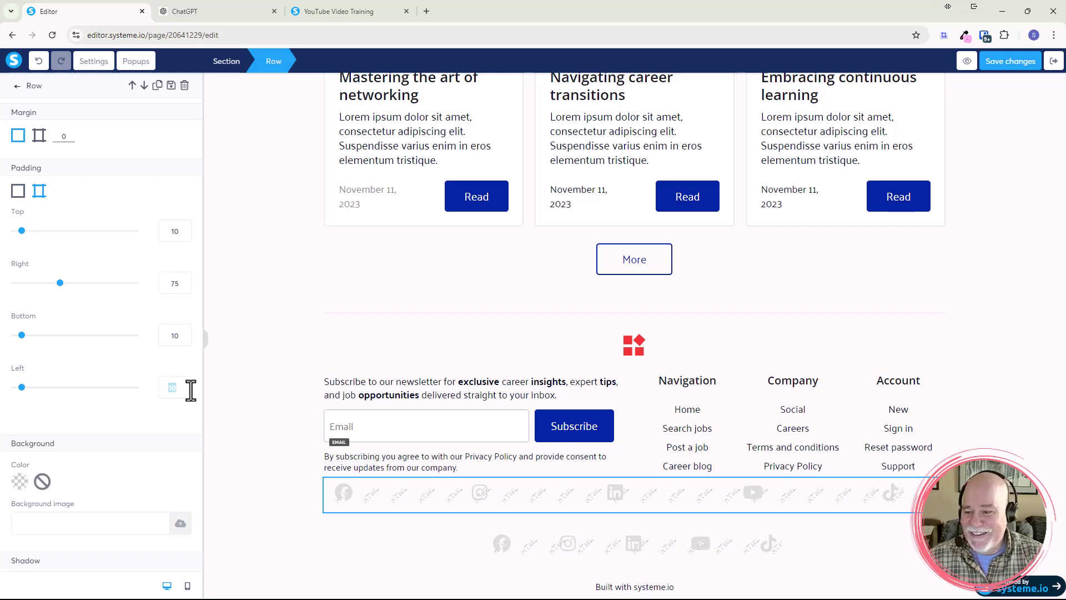
{"action": "type", "text": "75"}
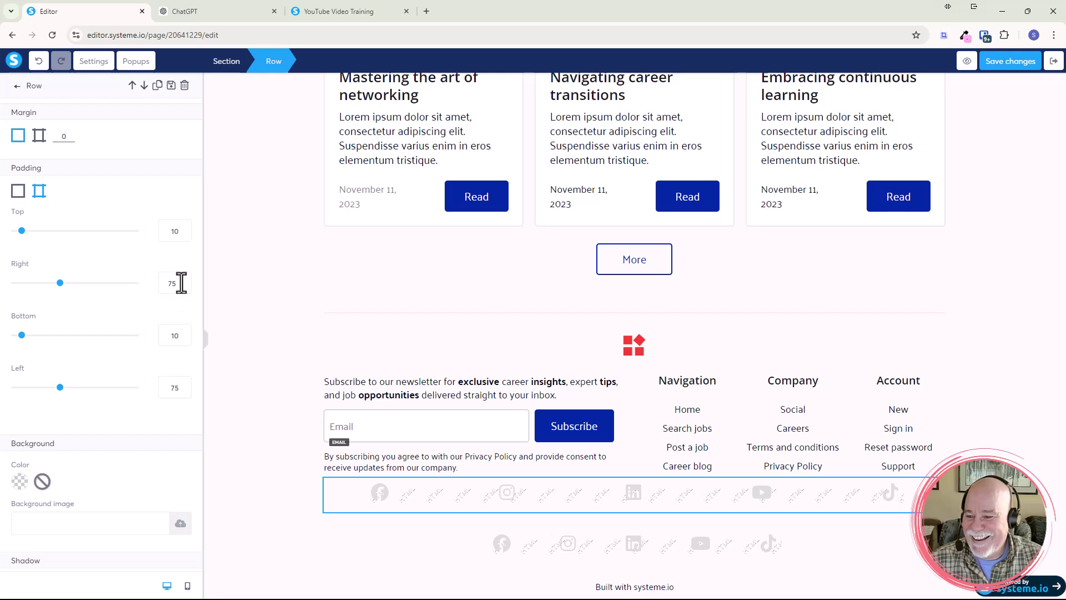
- Raise the upper icon row's right and left padding to 125 and further to 200
{"action": "left_click_drag", "start_coordinate": [61, 285], "coordinate": [84, 284]}
{"action": "scroll", "coordinate": [176, 288], "scroll_direction": "up", "scroll_amount": 9}
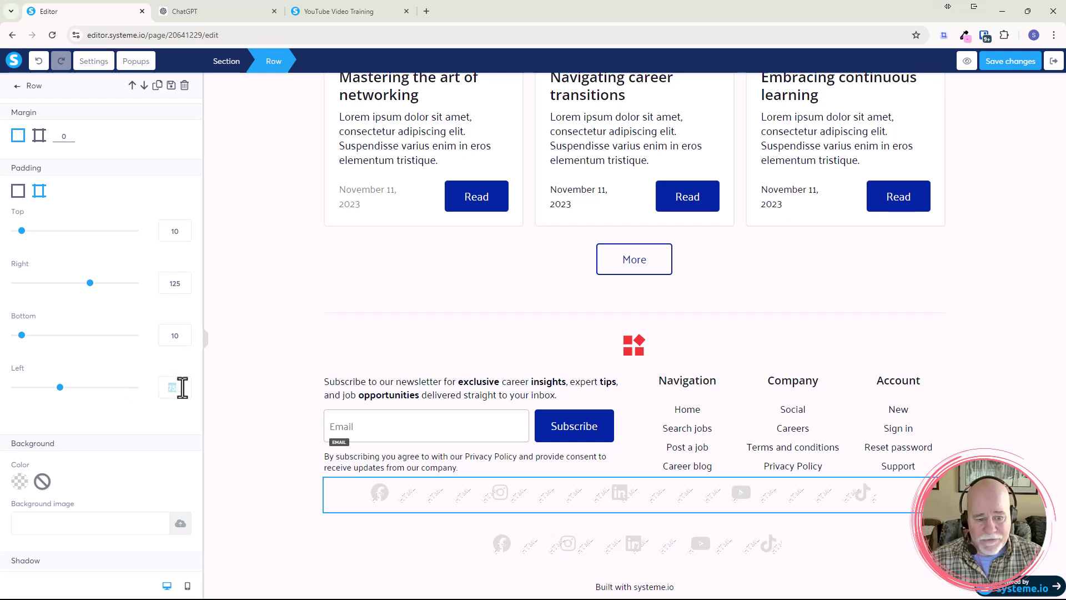
{"action": "scroll", "coordinate": [176, 383], "scroll_direction": "down", "scroll_amount": 15}
{"action": "scroll", "coordinate": [175, 383], "scroll_direction": "up", "scroll_amount": 20}
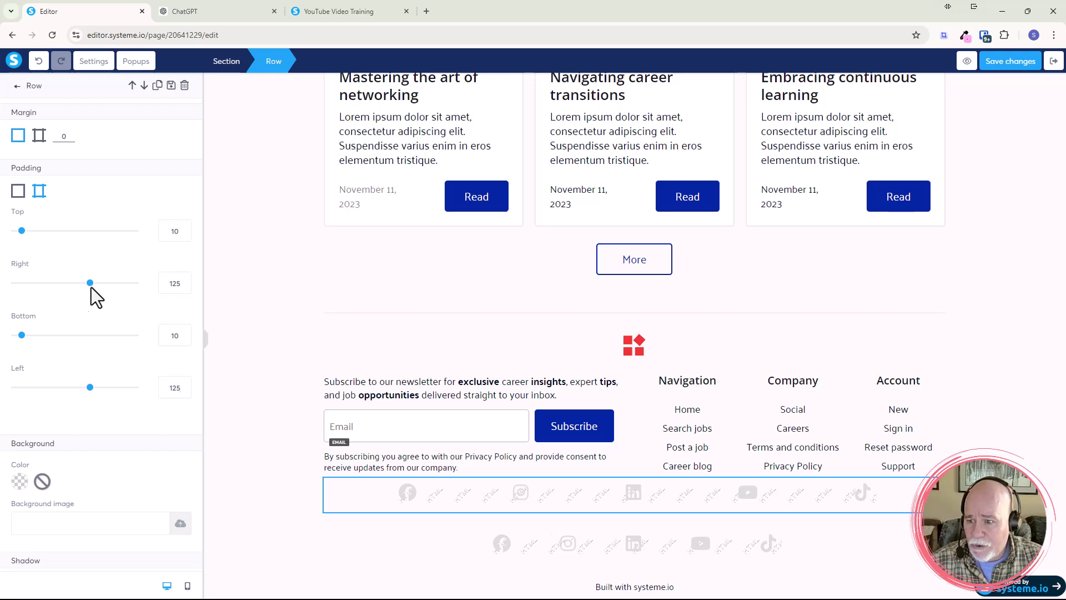
{"action": "left_click_drag", "start_coordinate": [90, 284], "coordinate": [137, 288]}
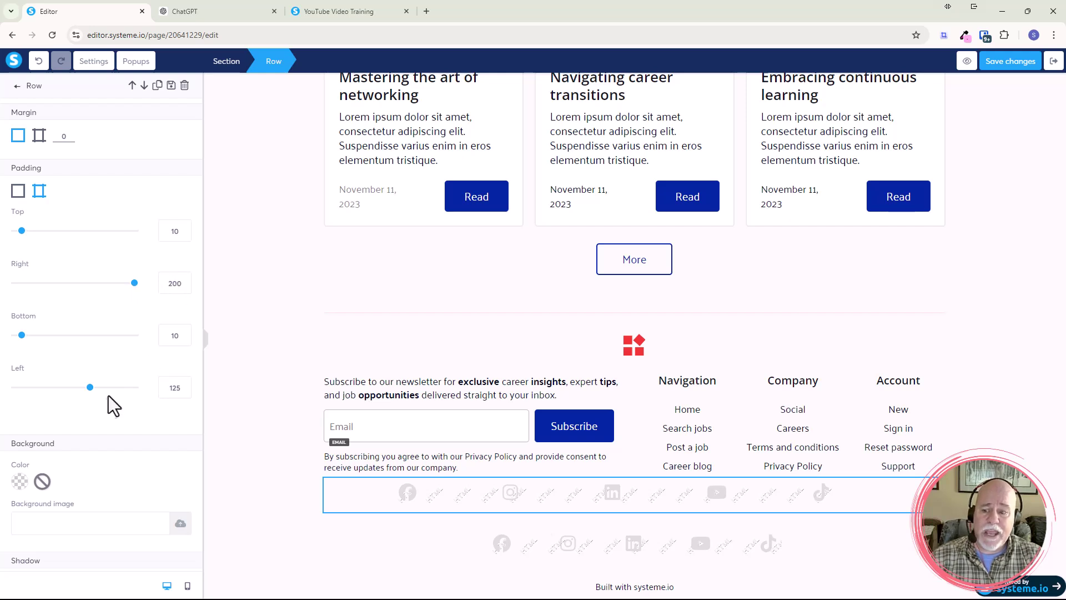
{"action": "left_click_drag", "start_coordinate": [91, 387], "coordinate": [136, 388]}
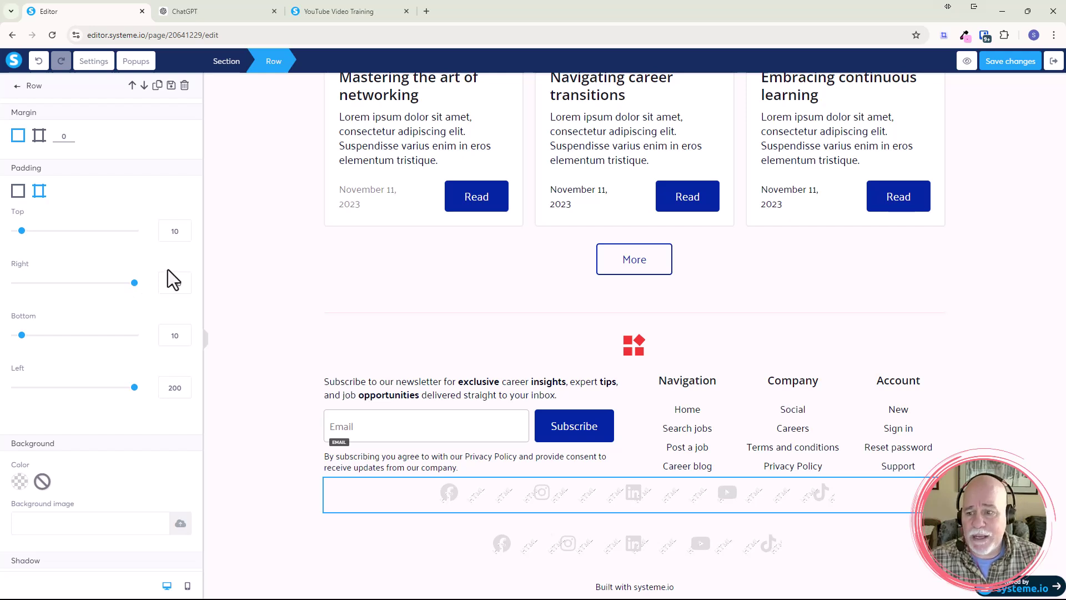
- Raise the upper icon row's right and left padding to 250 and further to 275
{"action": "left_click_drag", "start_coordinate": [167, 283], "coordinate": [184, 287]}
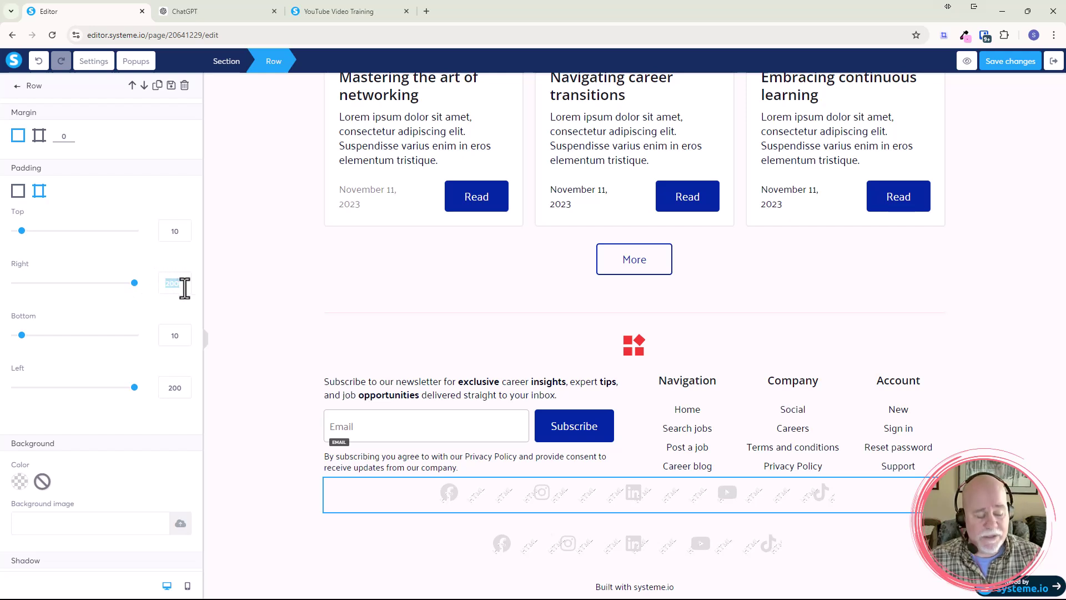
{"action": "type", "text": "250"}
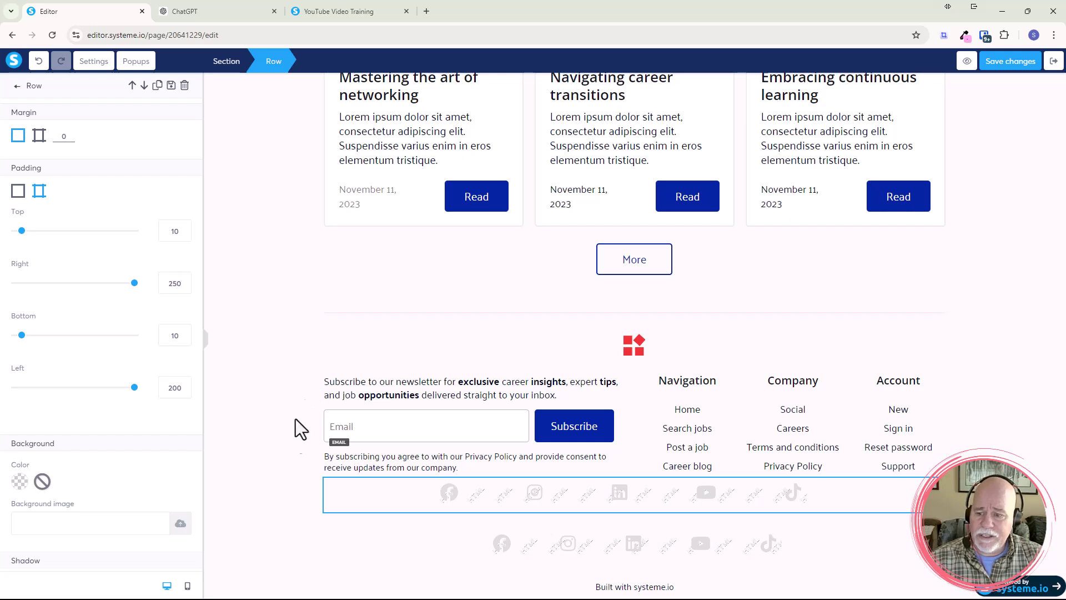
{"action": "double_click", "coordinate": [166, 388]}
{"action": "type", "text": "250"}
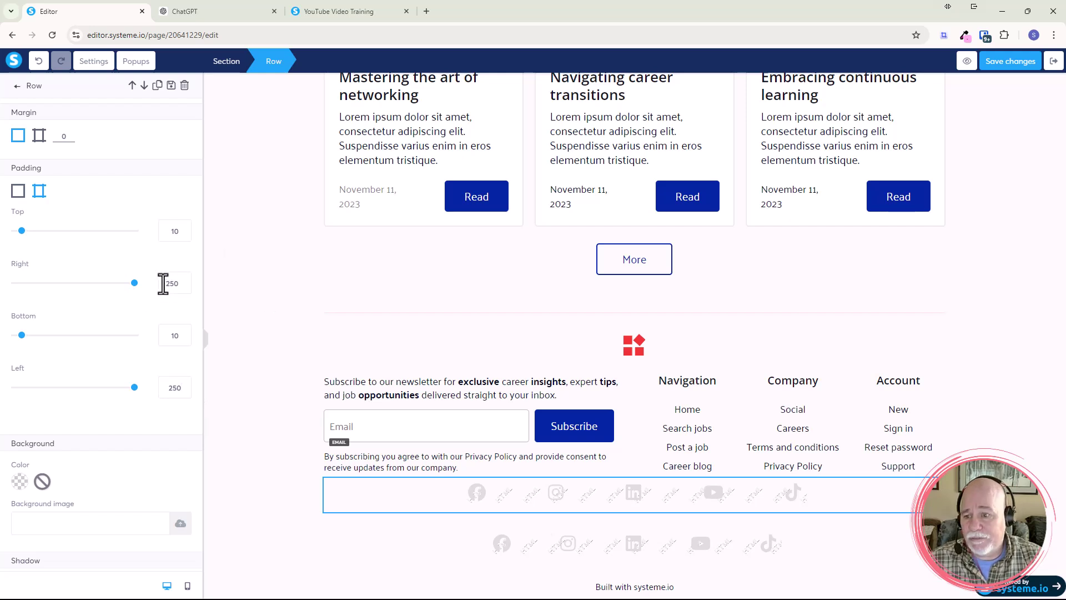
{"action": "type", "text": "275"}
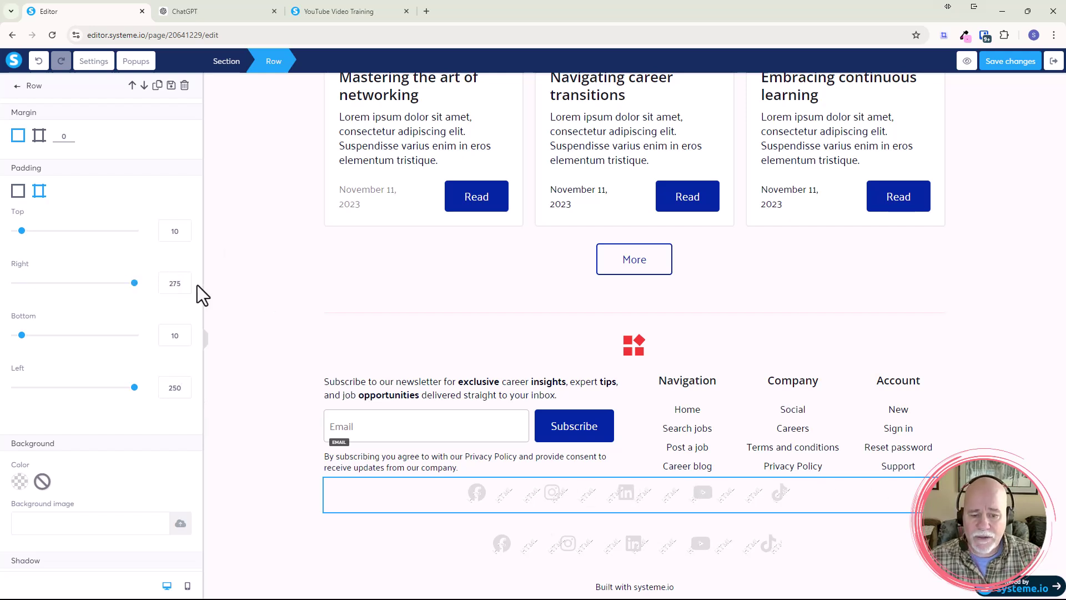
{"action": "double_click", "coordinate": [166, 387]}
{"action": "type", "text": "275"}
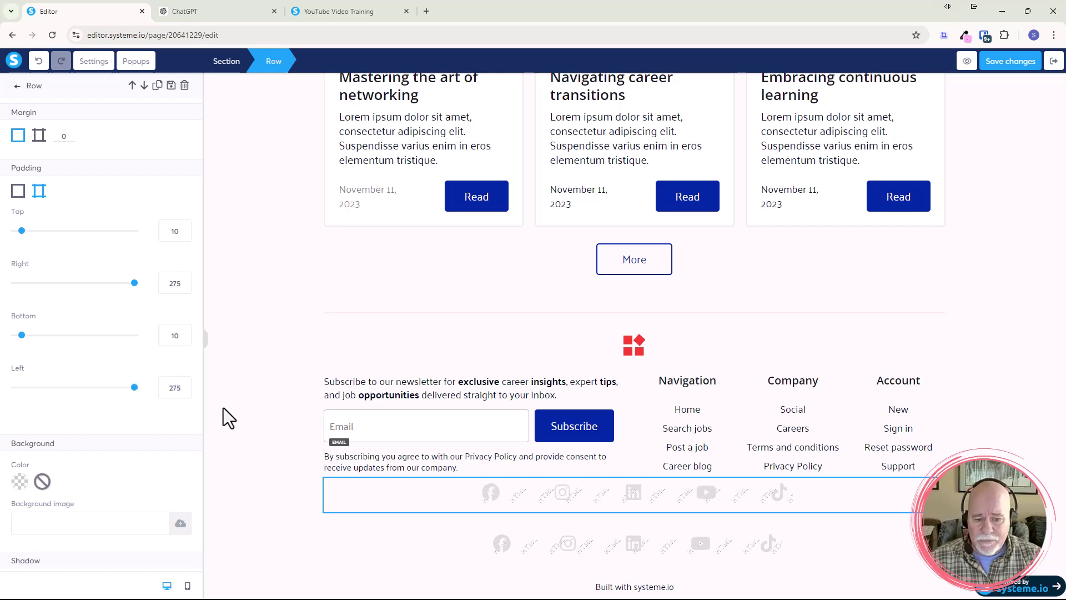
- Set the upper icon row's right and left padding to 325 and check the row in the mobile layout
{"action": "double_click", "coordinate": [167, 283]}
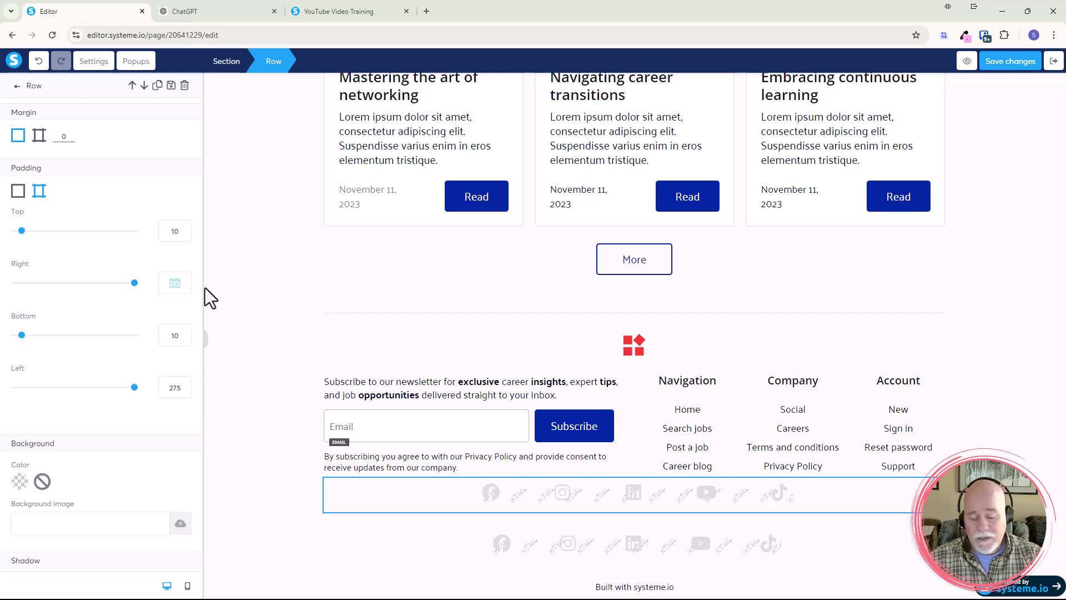
{"action": "type", "text": "325"}
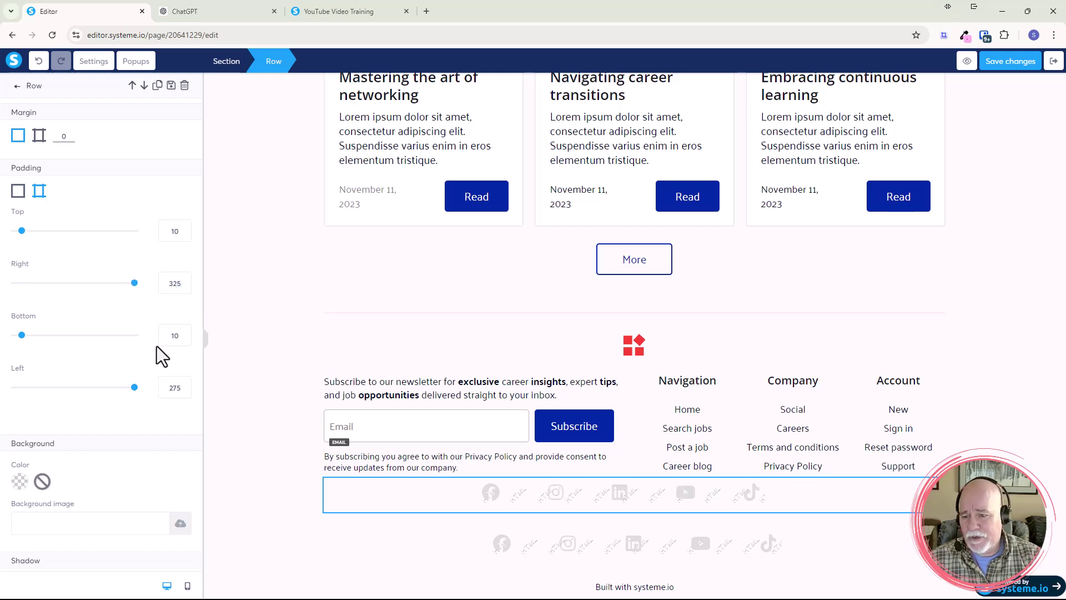
{"action": "double_click", "coordinate": [171, 387]}
{"action": "type", "text": "325"}
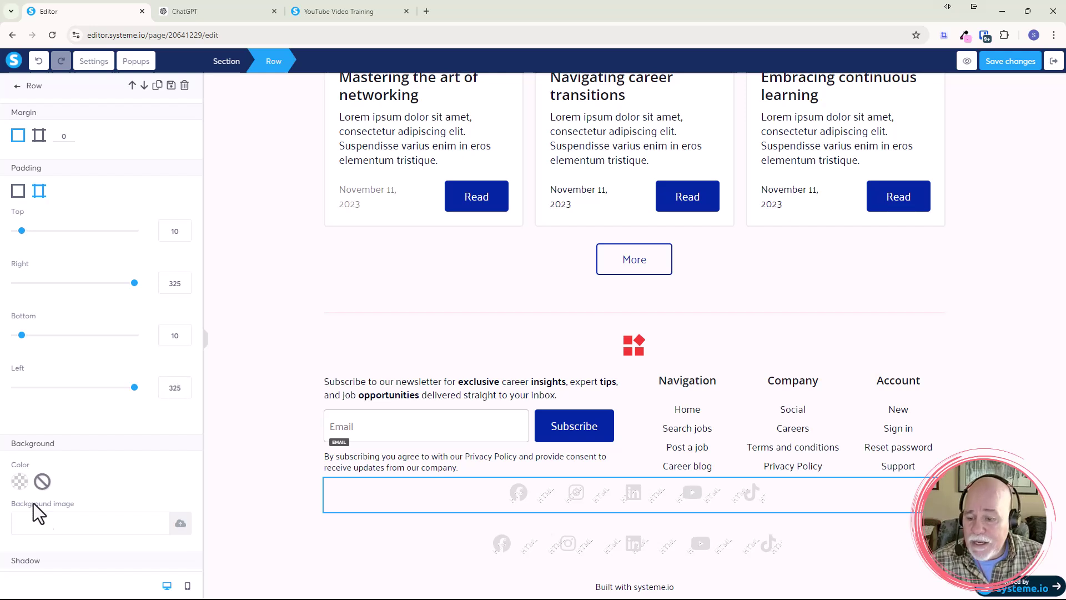
{"action": "left_click", "coordinate": [186, 588]}
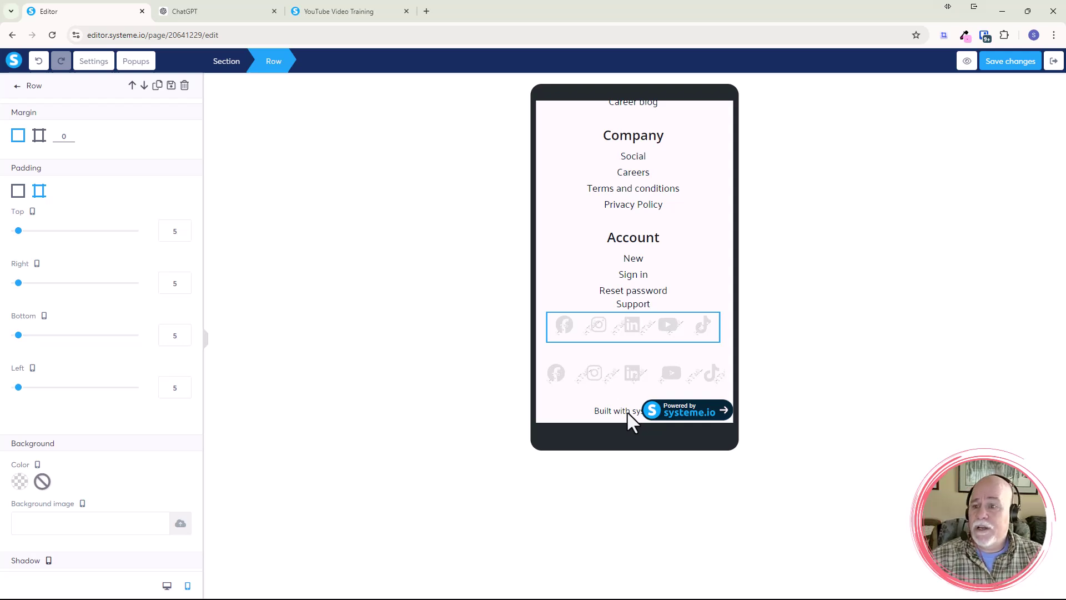
{"action": "left_click", "coordinate": [167, 586]}
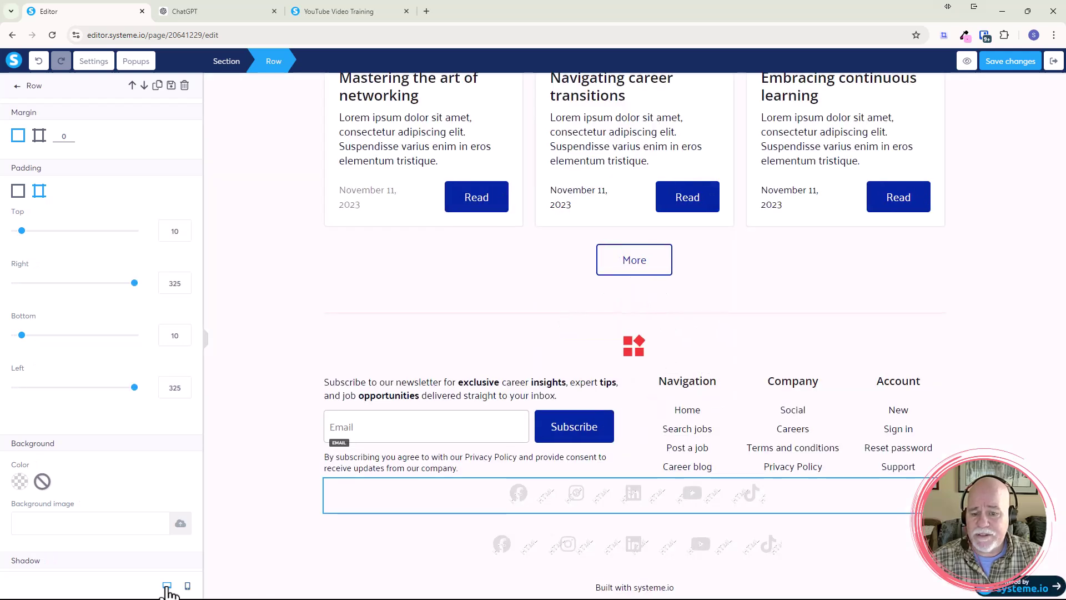
- Save the page changes and open the page preview at the footer's two social icon rows
{"action": "left_click", "coordinate": [1012, 63]}
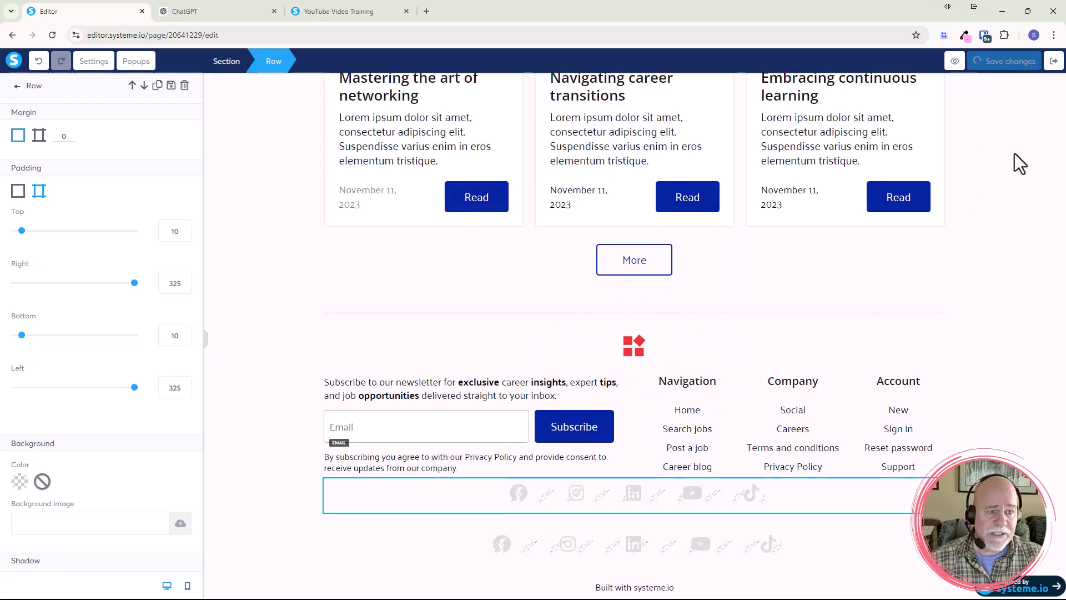
{"action": "left_click", "coordinate": [955, 62]}
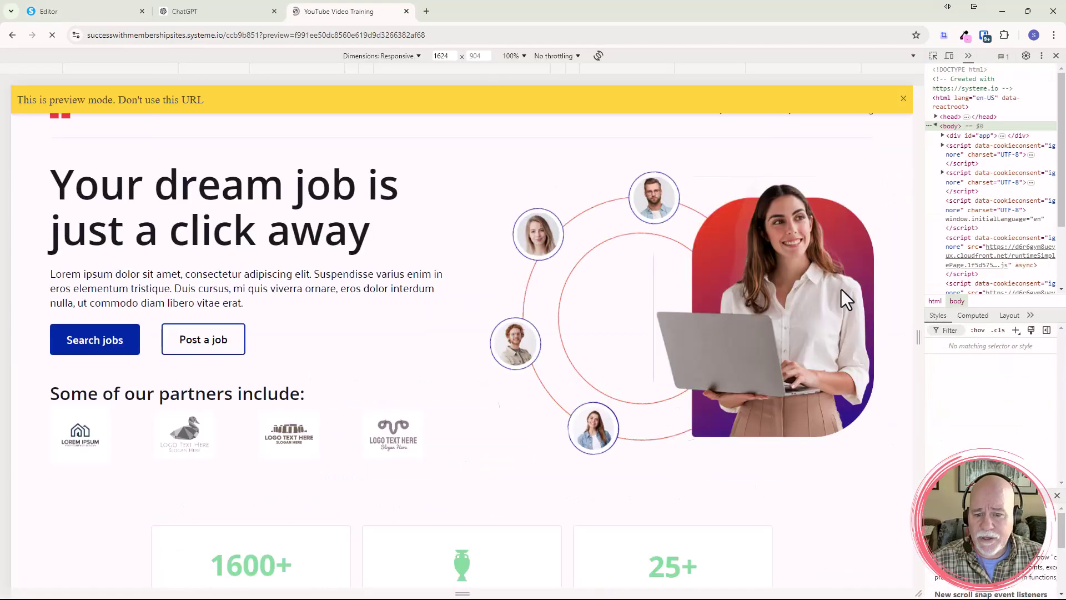
{"action": "left_click", "coordinate": [903, 99]}
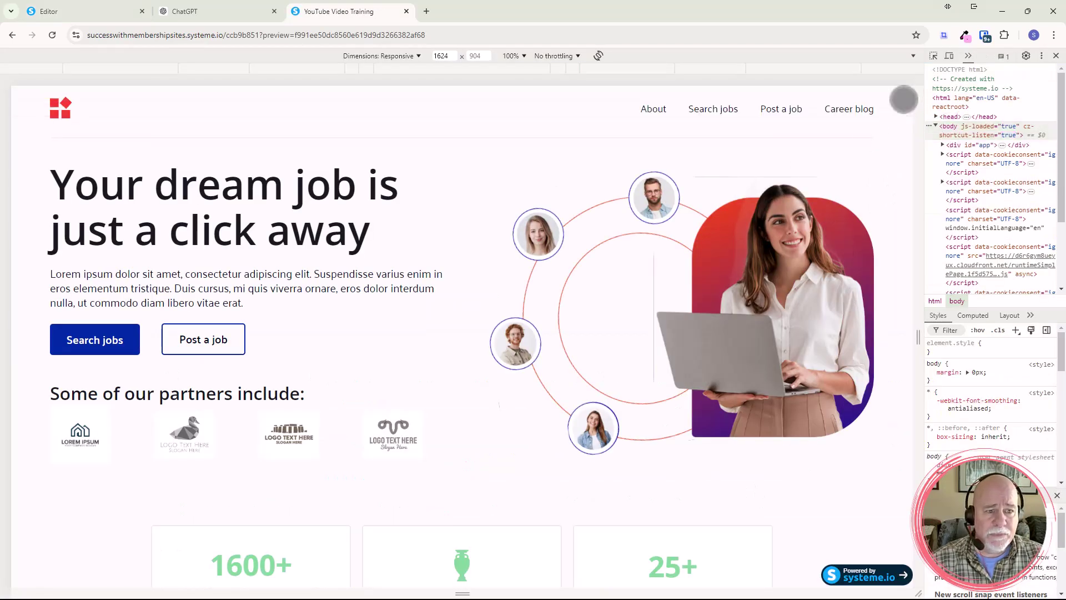
{"action": "scroll", "coordinate": [903, 164], "scroll_direction": "down", "scroll_amount": 14}
{"action": "scroll", "coordinate": [901, 166], "scroll_direction": "down", "scroll_amount": 14}
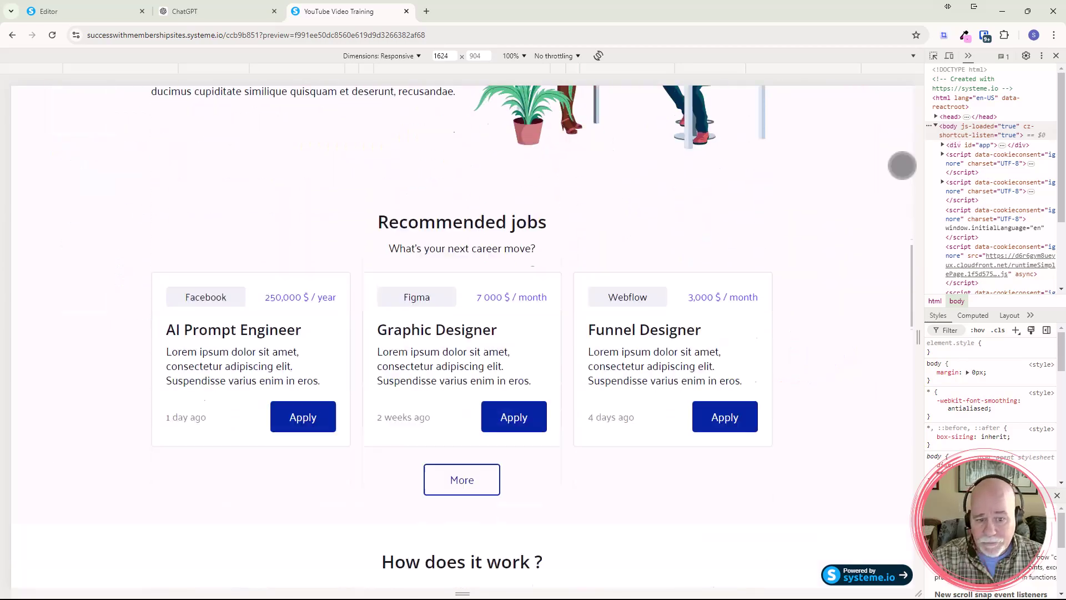
{"action": "scroll", "coordinate": [890, 166], "scroll_direction": "down", "scroll_amount": 5}
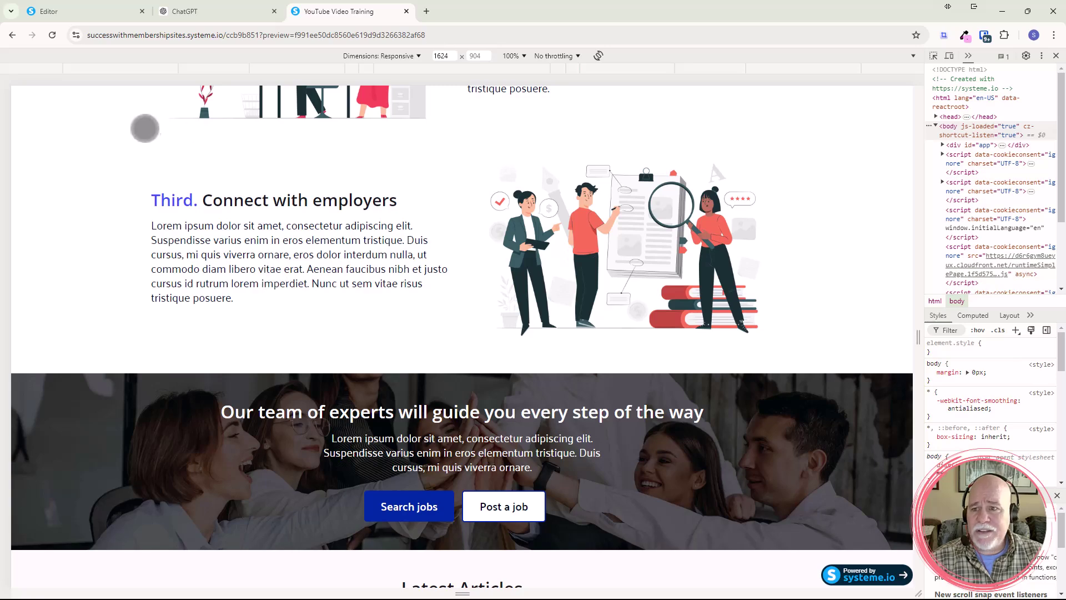
{"action": "scroll", "coordinate": [528, 214], "scroll_direction": "up", "scroll_amount": 2}
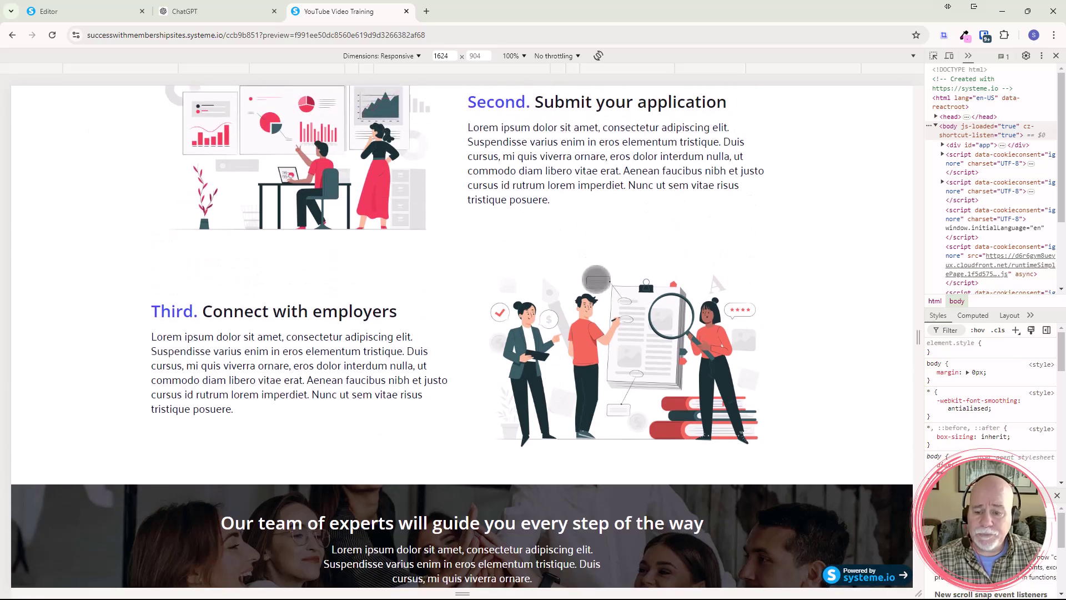
{"action": "scroll", "coordinate": [586, 278], "scroll_direction": "down", "scroll_amount": 10}
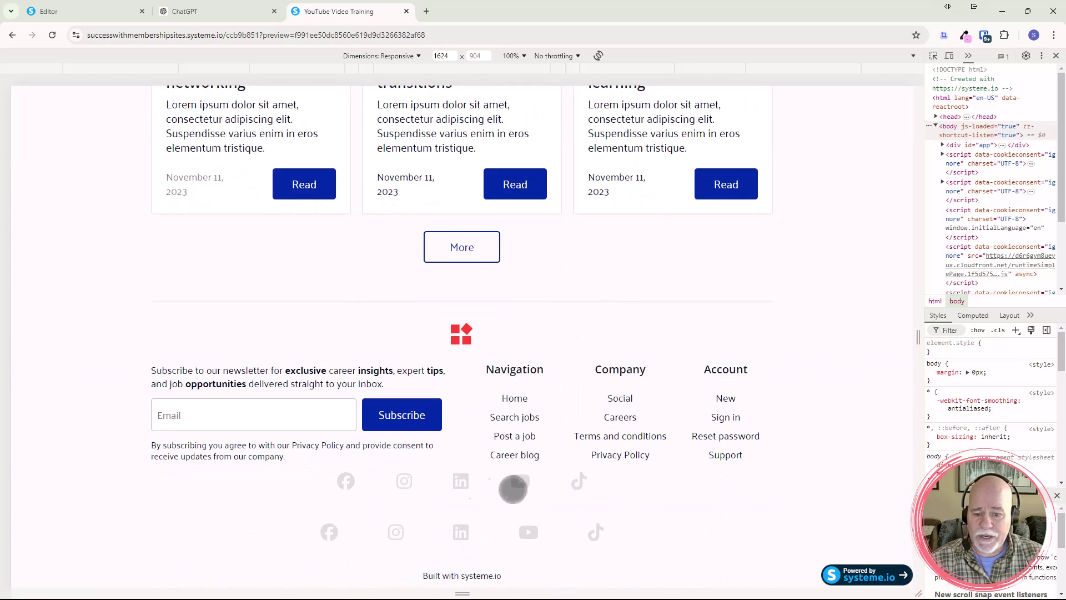
- Restore the preview's responsive device view and narrow the viewport to 978 pixels to compare the two icon rows
{"action": "mouse_move", "coordinate": [917, 338]}
{"action": "left_mouse_down"}
{"action": "mouse_move", "coordinate": [898, 336]}
{"action": "mouse_move", "coordinate": [930, 338]}
{"action": "left_mouse_up"}
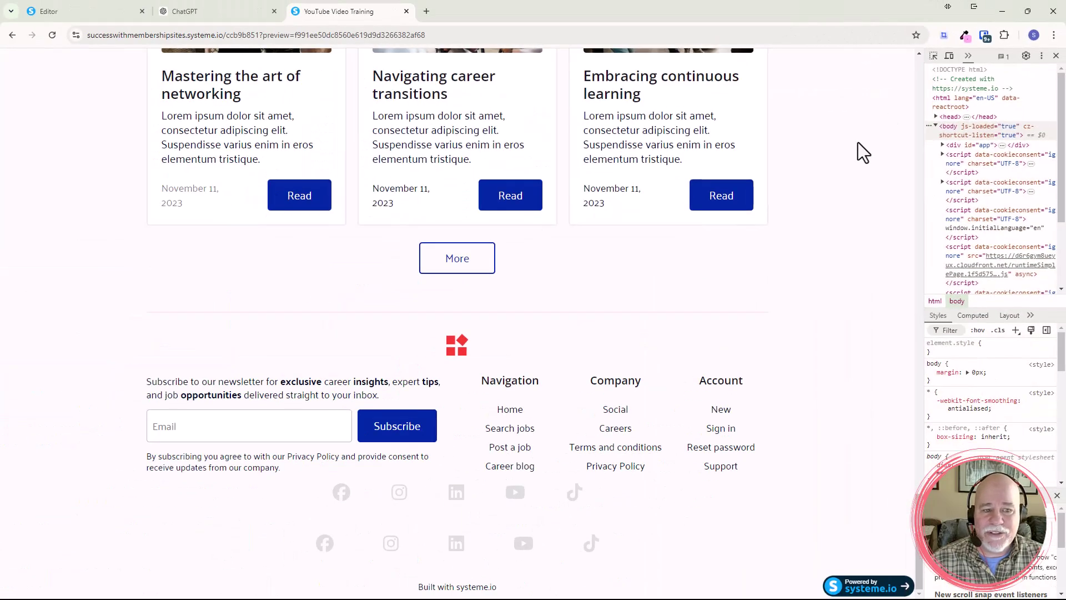
{"action": "left_click", "coordinate": [920, 293]}
{"action": "left_click_drag", "start_coordinate": [921, 300], "coordinate": [916, 527]}
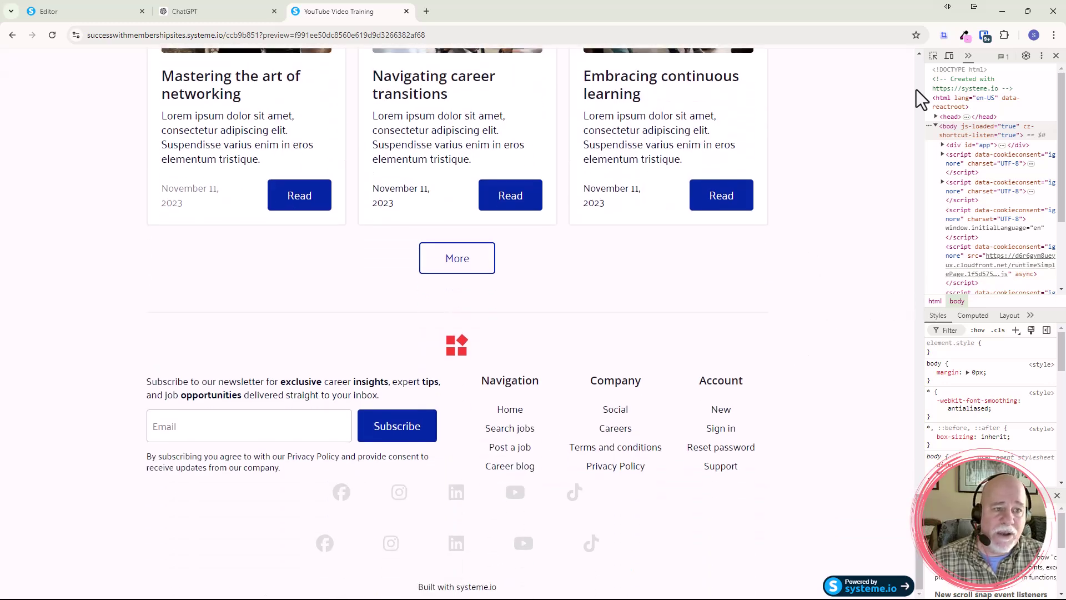
{"action": "left_click", "coordinate": [950, 57]}
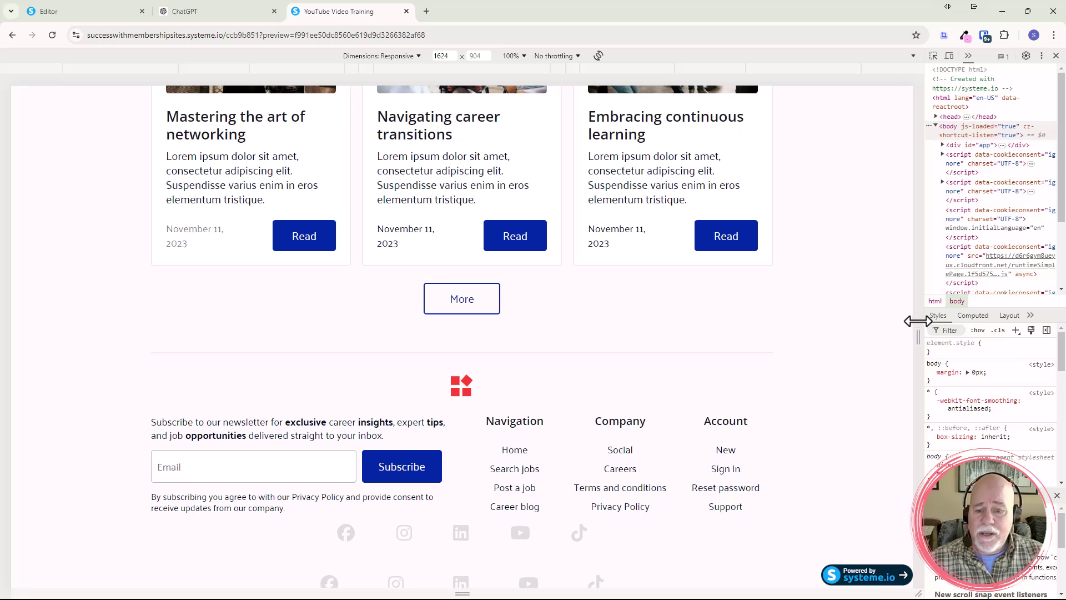
{"action": "scroll", "coordinate": [721, 378], "scroll_direction": "down", "scroll_amount": 1}
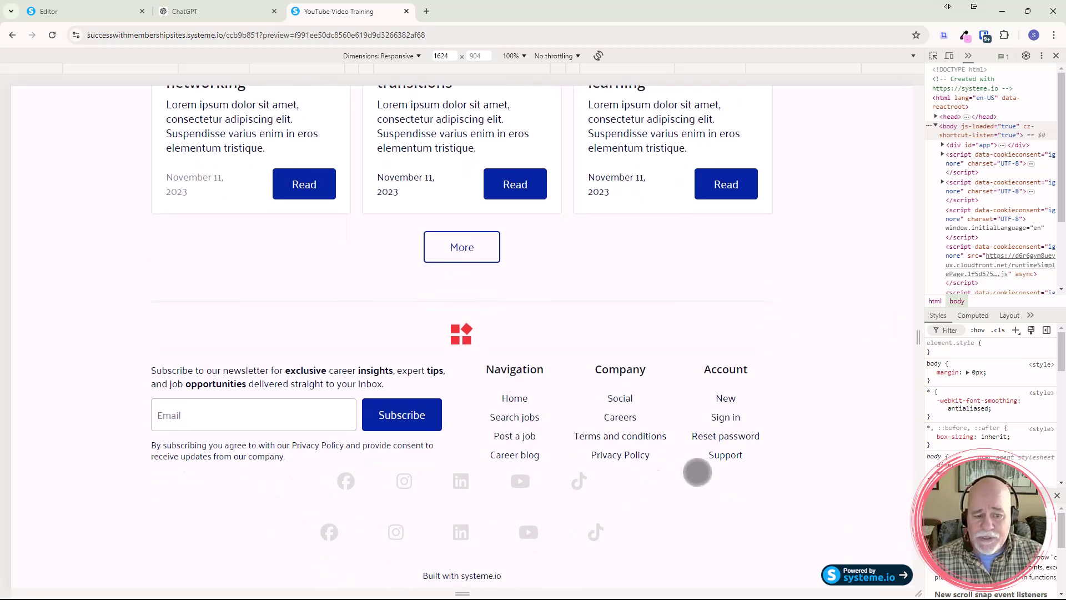
{"action": "left_click_drag", "start_coordinate": [919, 338], "coordinate": [908, 338]}
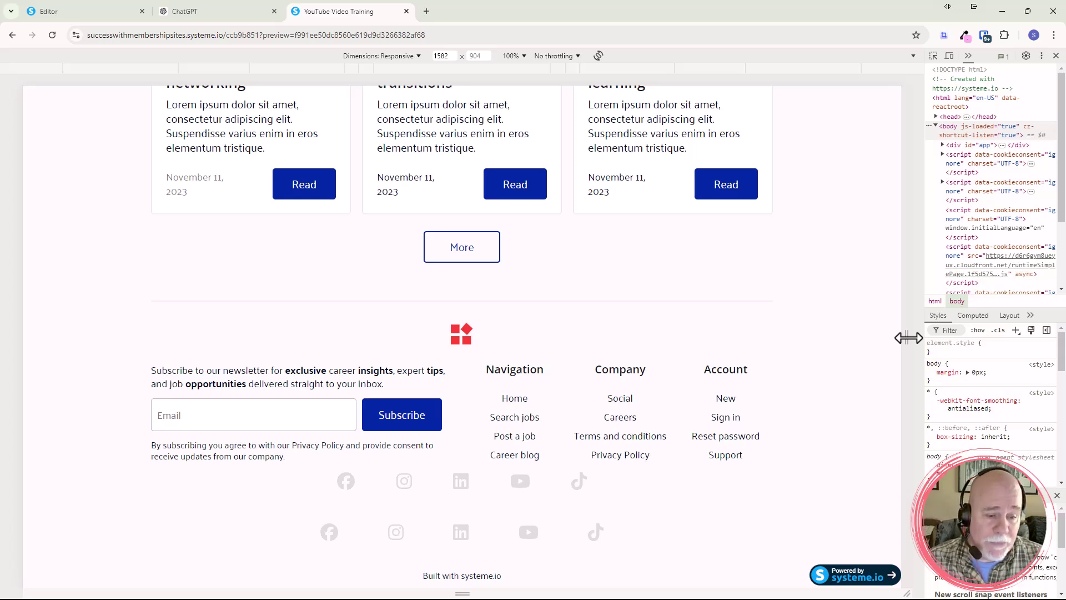
{"action": "left_click_drag", "start_coordinate": [907, 336], "coordinate": [738, 331]}
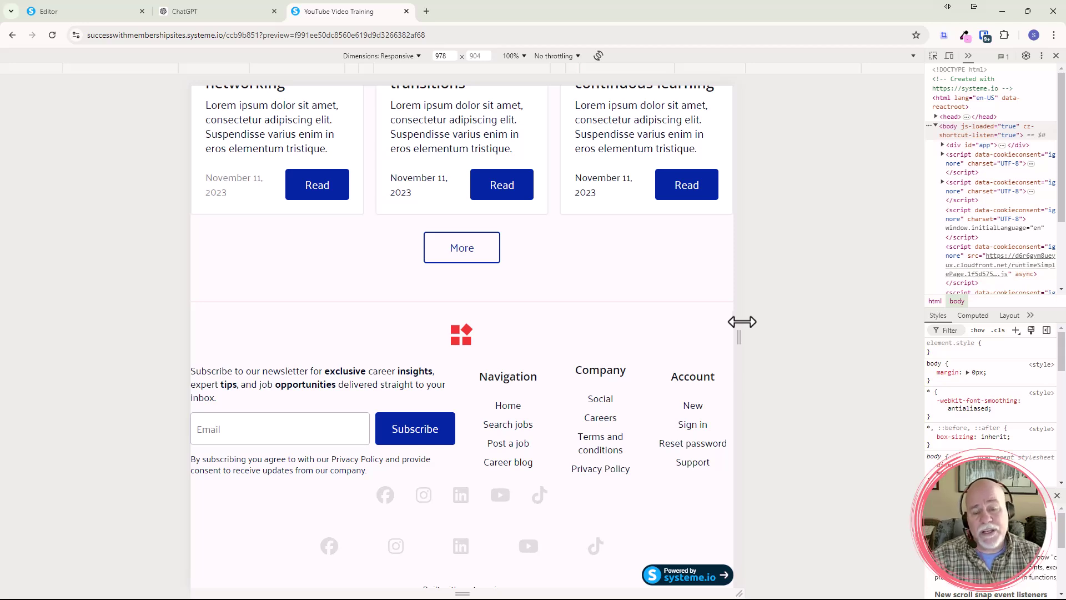
- Narrow the preview viewport to 950 and further to 882 pixels, comparing the footer icon rows and the article cards above
{"action": "left_click_drag", "start_coordinate": [737, 321], "coordinate": [729, 326]}
{"action": "scroll", "coordinate": [717, 350], "scroll_direction": "down", "scroll_amount": 1}
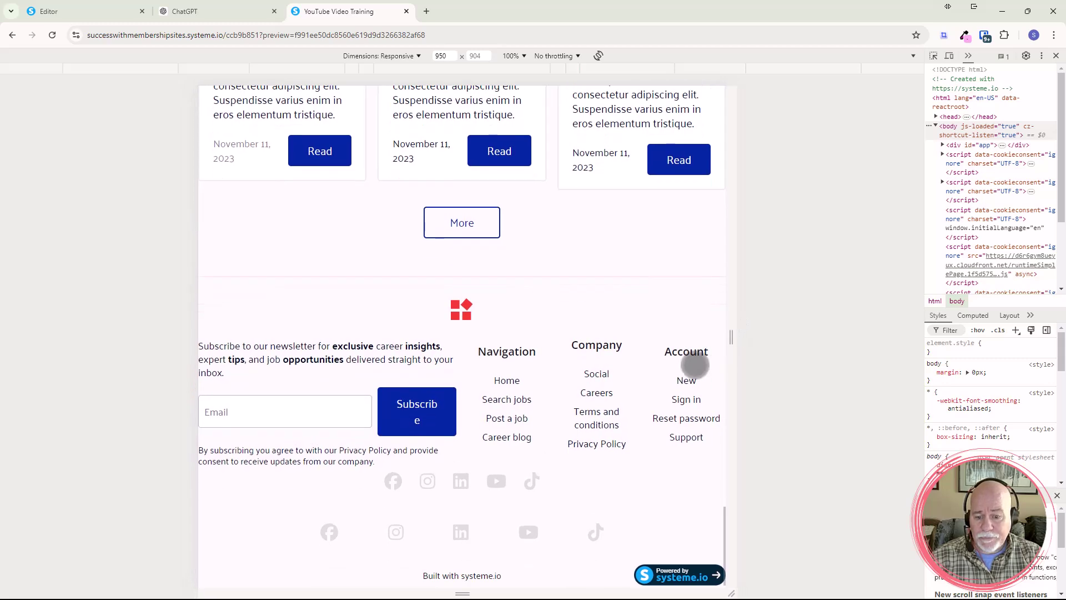
{"action": "left_click_drag", "start_coordinate": [727, 348], "coordinate": [709, 350]}
{"action": "scroll", "coordinate": [647, 405], "scroll_direction": "down", "scroll_amount": 1}
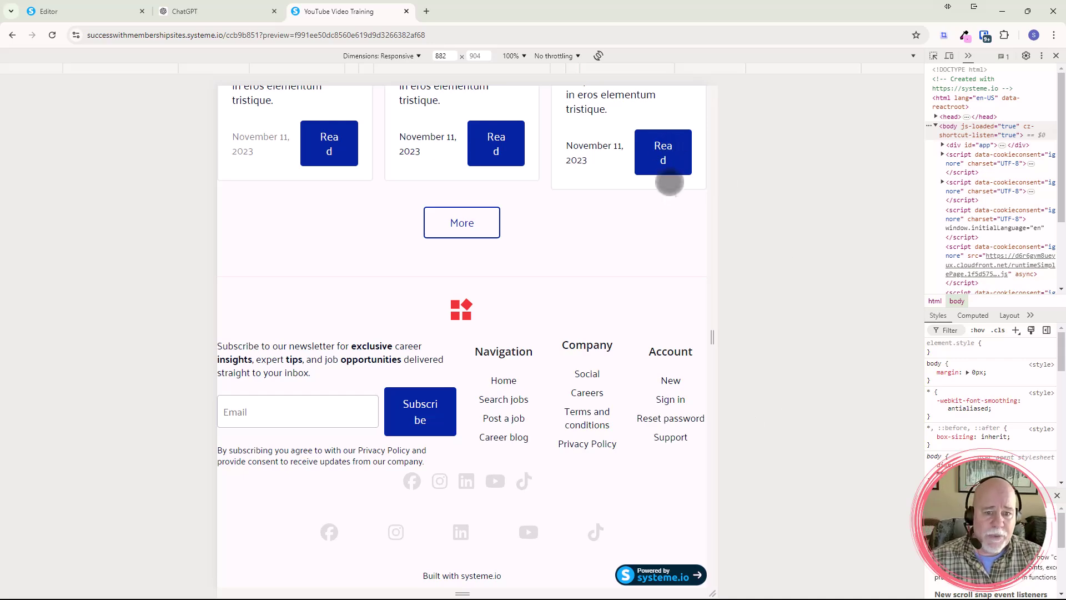
{"action": "scroll", "coordinate": [667, 172], "scroll_direction": "up", "scroll_amount": 3}
{"action": "scroll", "coordinate": [669, 185], "scroll_direction": "up", "scroll_amount": 2}
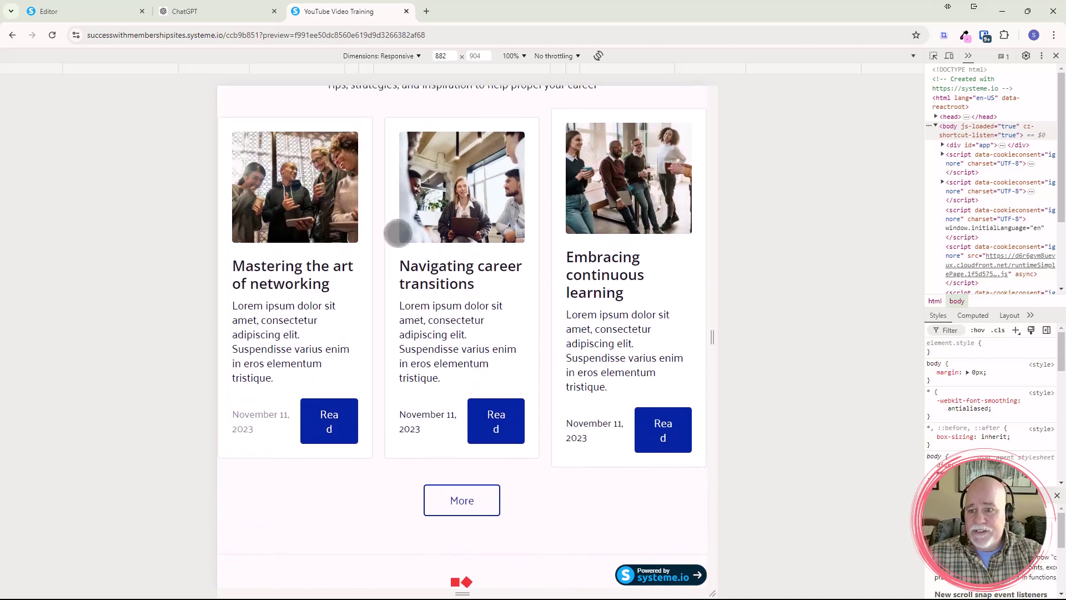
{"action": "scroll", "coordinate": [422, 233], "scroll_direction": "down", "scroll_amount": 5}
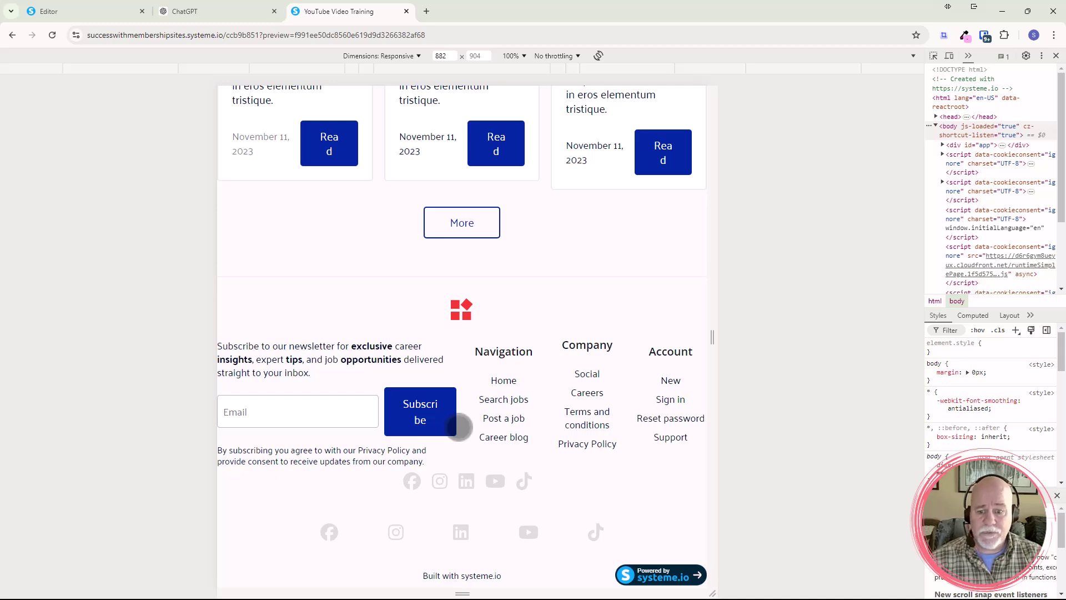
- Resize the preview viewport to 892, 780 and 1624 pixels wide to compare how the two icon rows respond
{"action": "left_click_drag", "start_coordinate": [710, 336], "coordinate": [712, 336]}
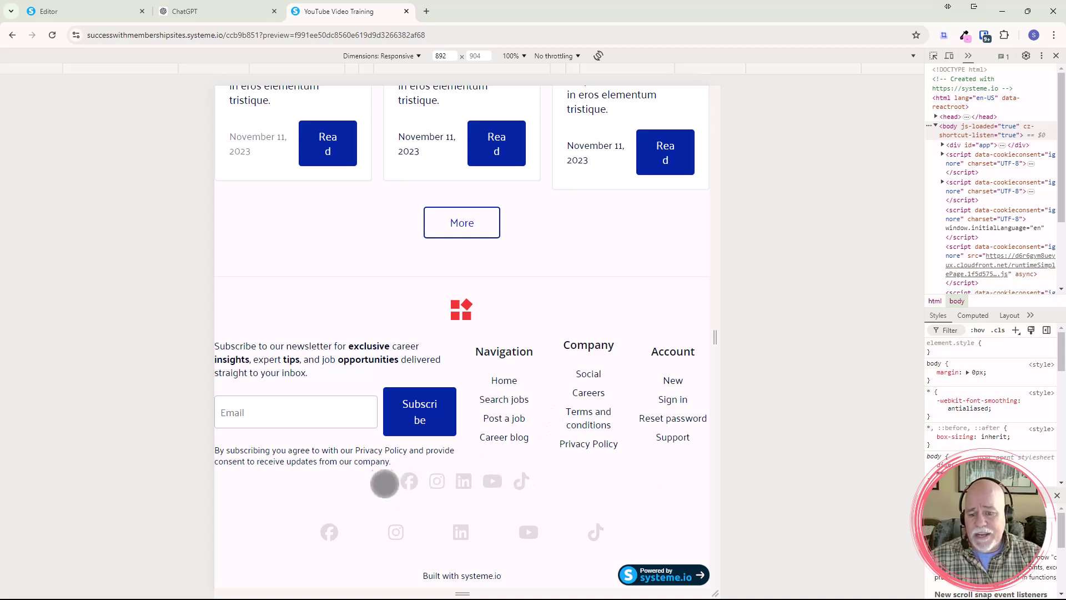
{"action": "left_click_drag", "start_coordinate": [717, 335], "coordinate": [686, 338]}
{"action": "scroll", "coordinate": [581, 402], "scroll_direction": "down", "scroll_amount": 10}
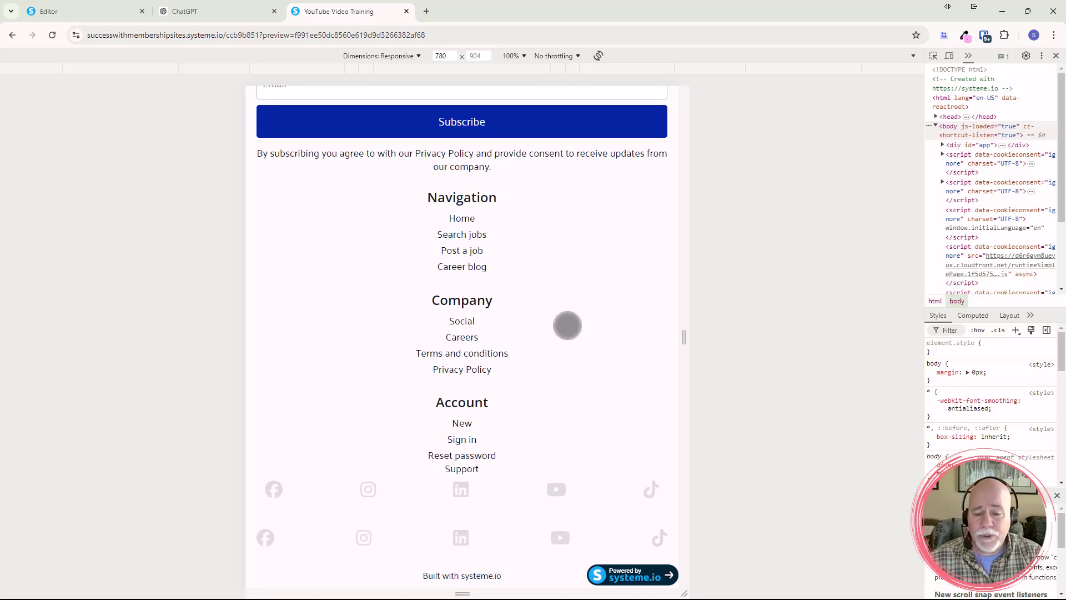
{"action": "left_click_drag", "start_coordinate": [681, 338], "coordinate": [914, 340]}
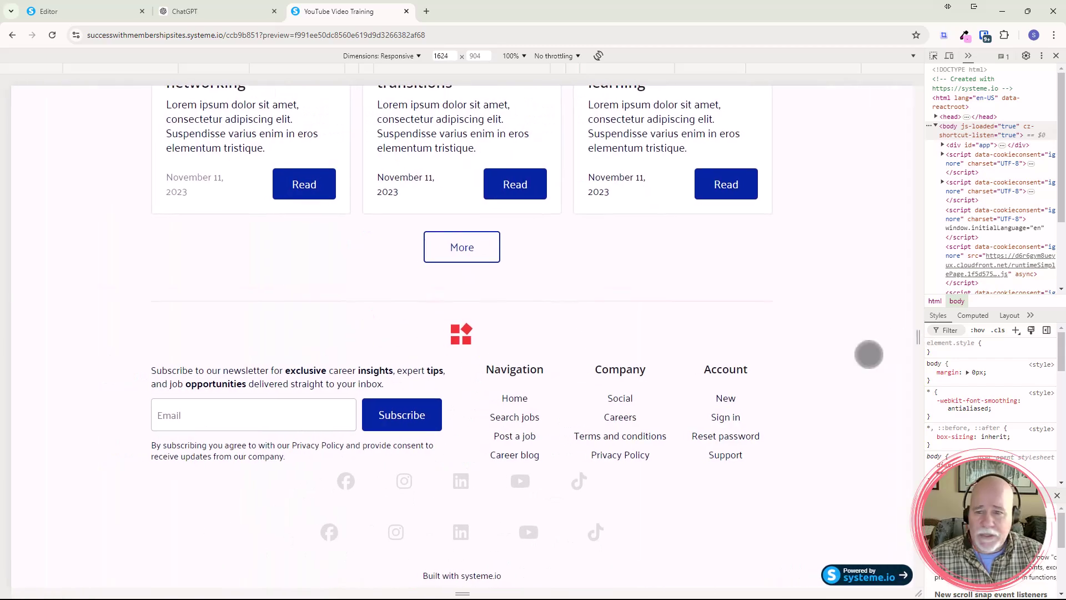
- Check the footer icon rows in the iPhone 12 Pro and Pixel 7 device presets
{"action": "left_click", "coordinate": [416, 56]}
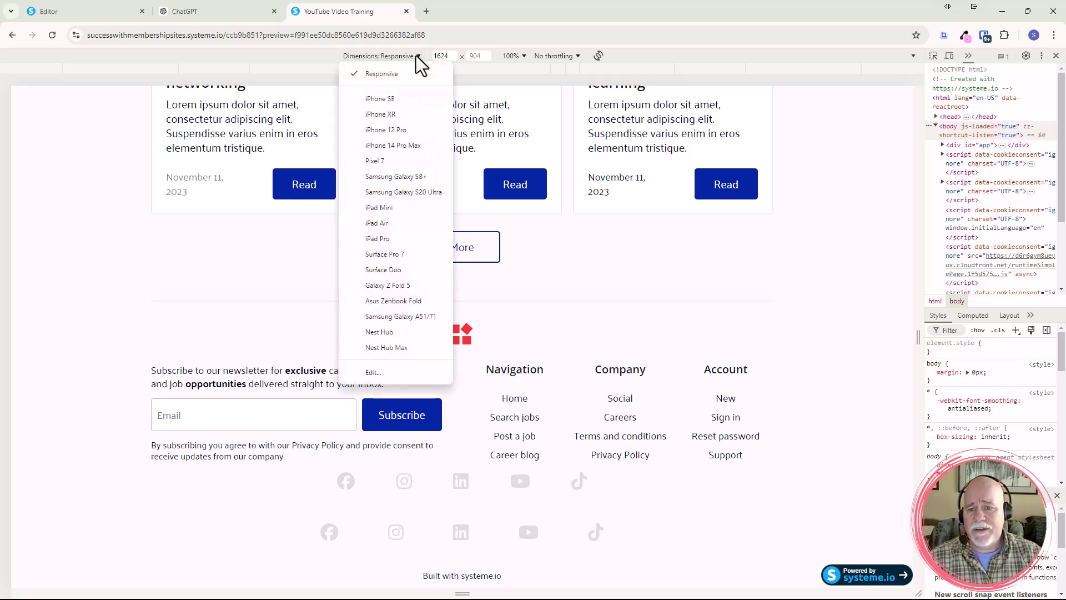
{"action": "left_click", "coordinate": [406, 135]}
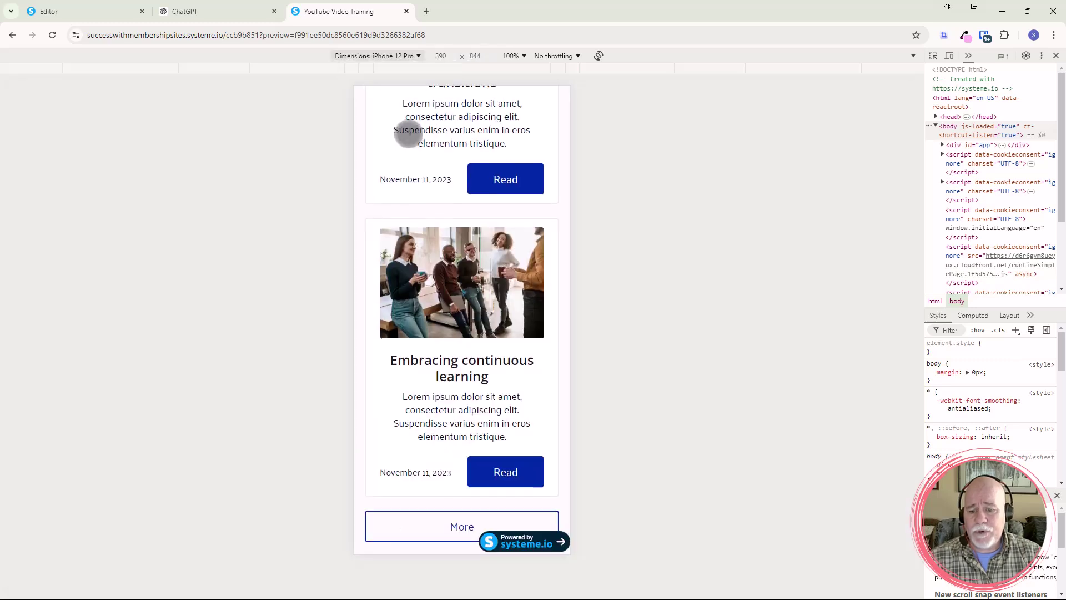
{"action": "scroll", "coordinate": [453, 169], "scroll_direction": "down", "scroll_amount": 10}
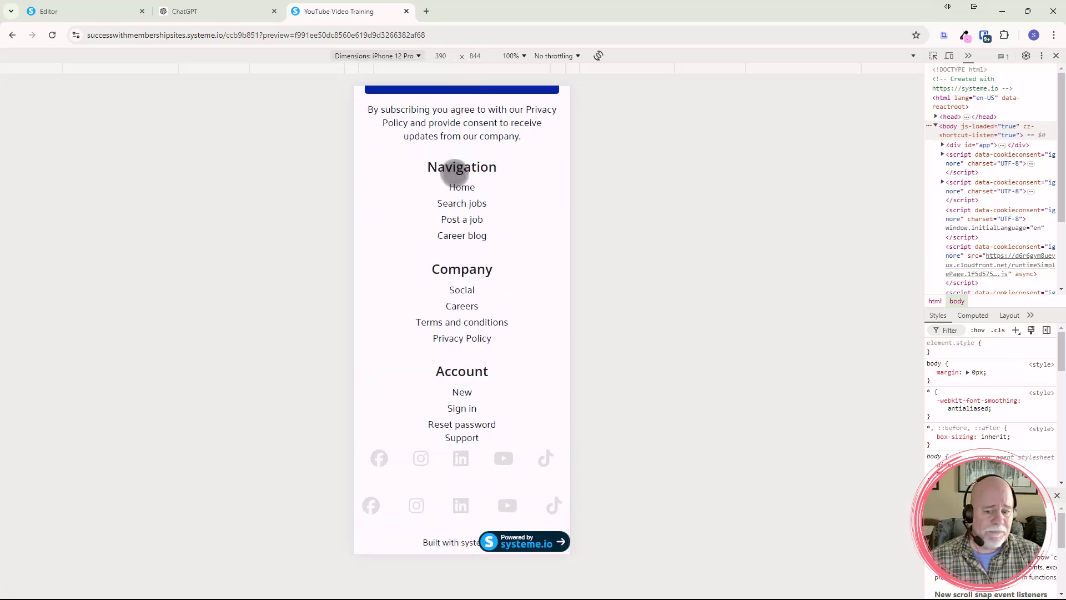
{"action": "left_click", "coordinate": [421, 60]}
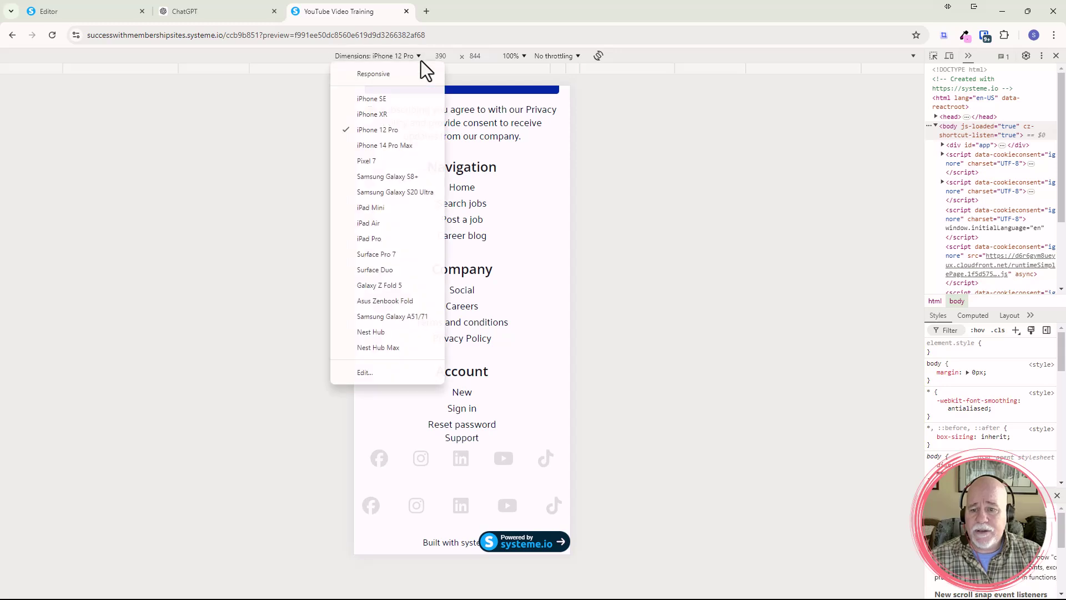
{"action": "left_click", "coordinate": [411, 160]}
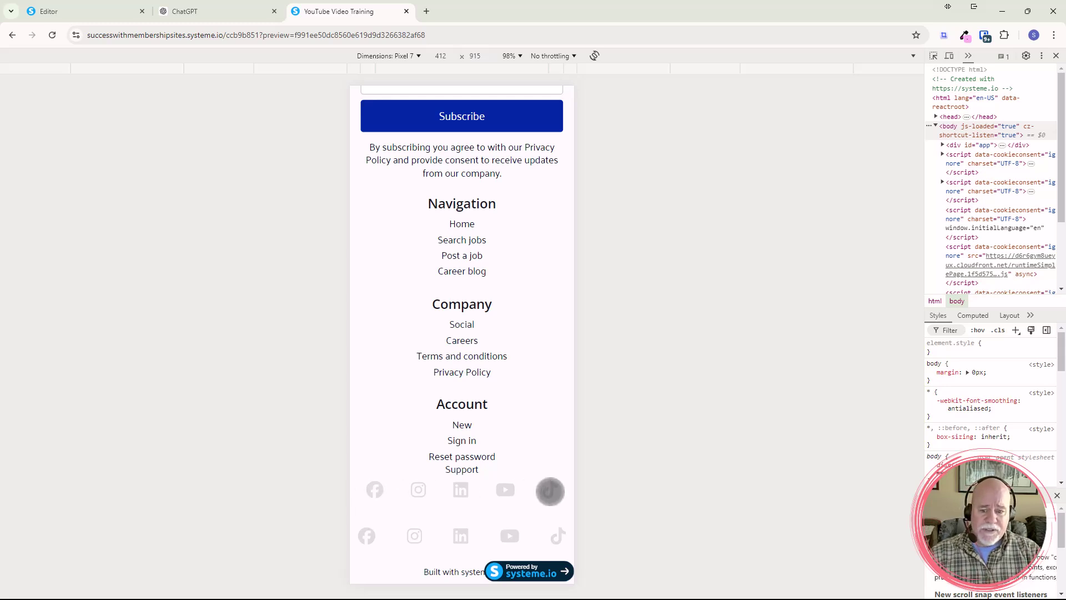
- Check the footer icon rows in the iPad Mini and iPad Air device presets
{"action": "left_click", "coordinate": [418, 56]}
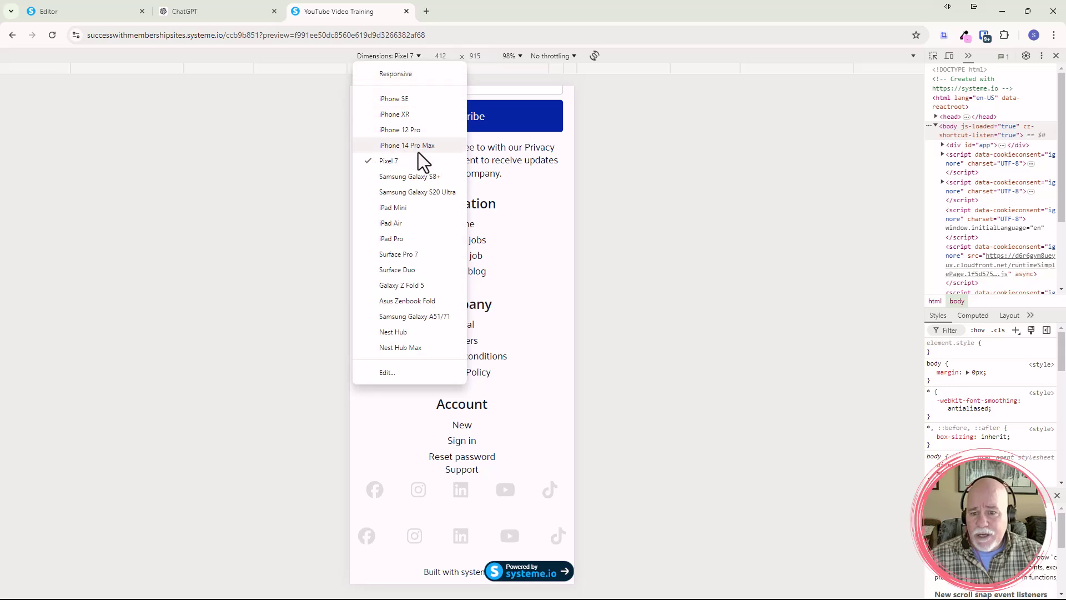
{"action": "left_click", "coordinate": [392, 207]}
{"action": "scroll", "coordinate": [461, 264], "scroll_direction": "down", "scroll_amount": 2}
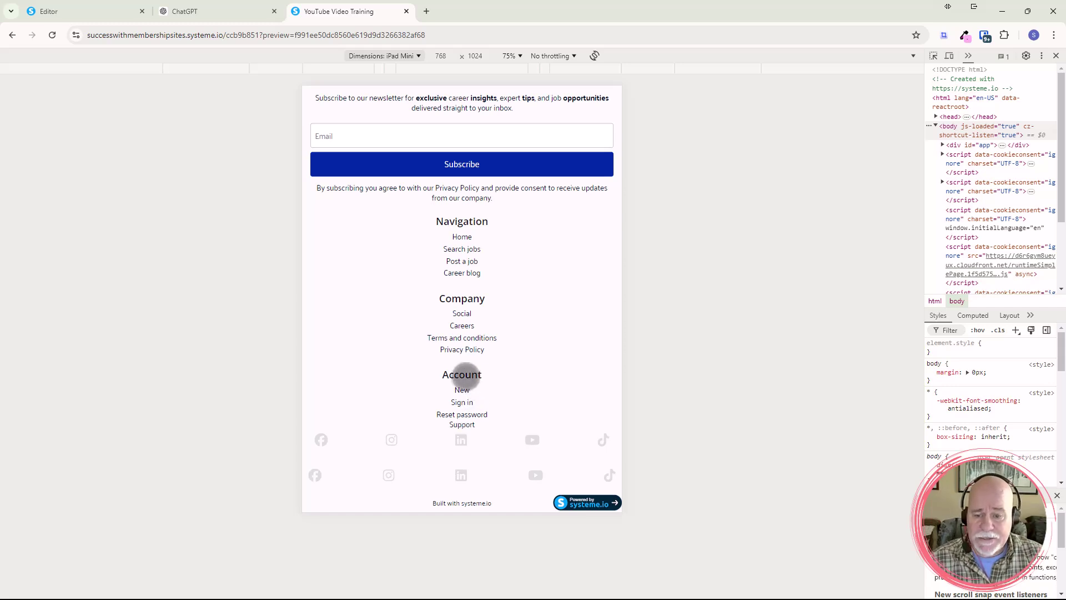
{"action": "left_click", "coordinate": [418, 60]}
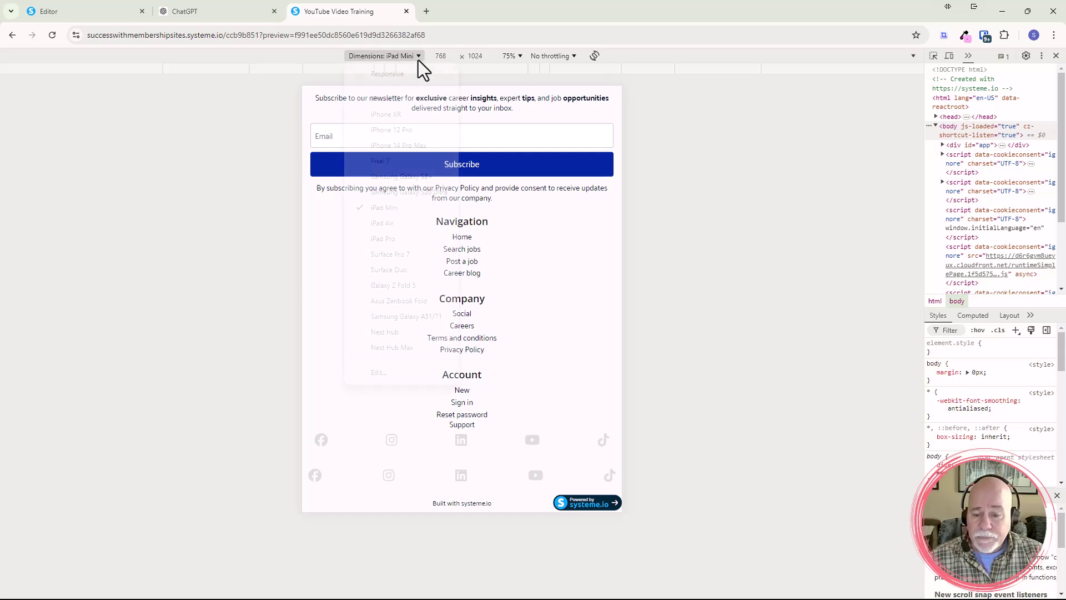
{"action": "left_click", "coordinate": [401, 222]}
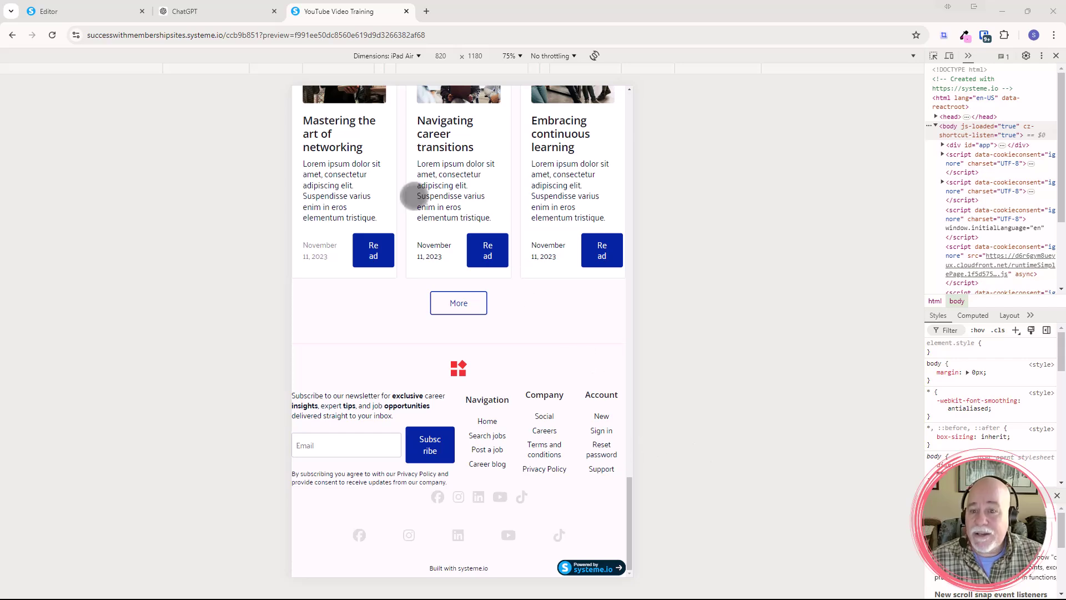
- Check the footer icon rows in the Surface Pro 7 and Surface Duo device presets
{"action": "left_click", "coordinate": [415, 55]}
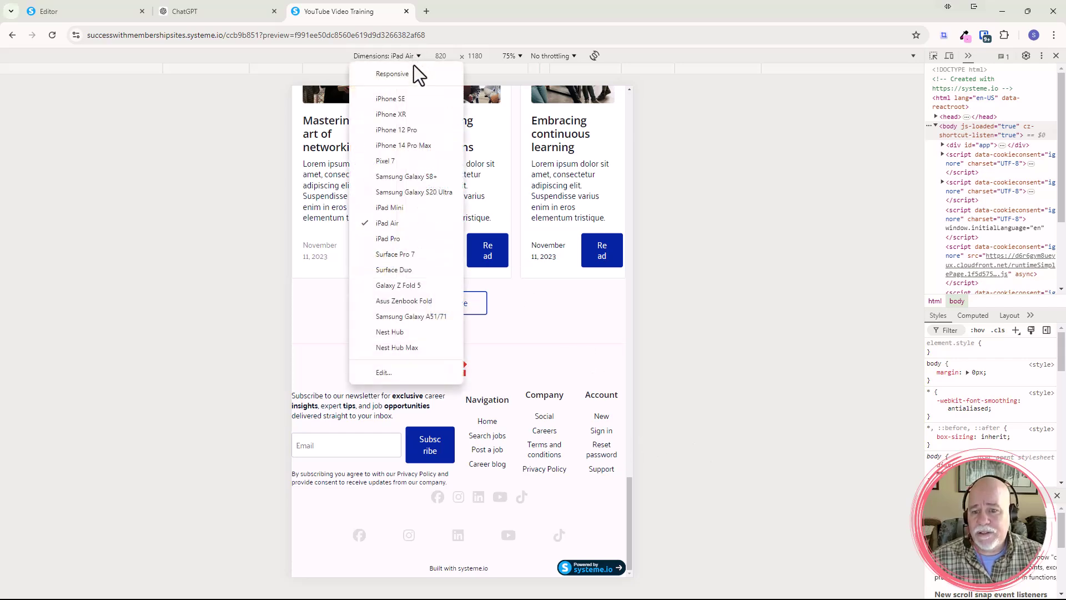
{"action": "left_click", "coordinate": [413, 251]}
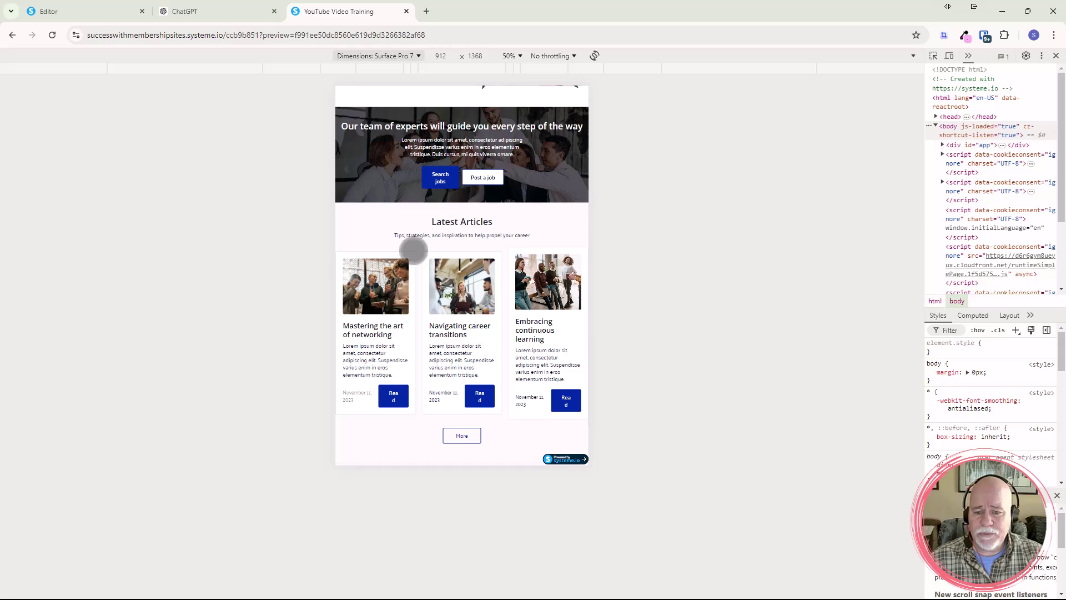
{"action": "scroll", "coordinate": [499, 266], "scroll_direction": "down", "scroll_amount": 2}
{"action": "scroll", "coordinate": [501, 267], "scroll_direction": "down", "scroll_amount": 3}
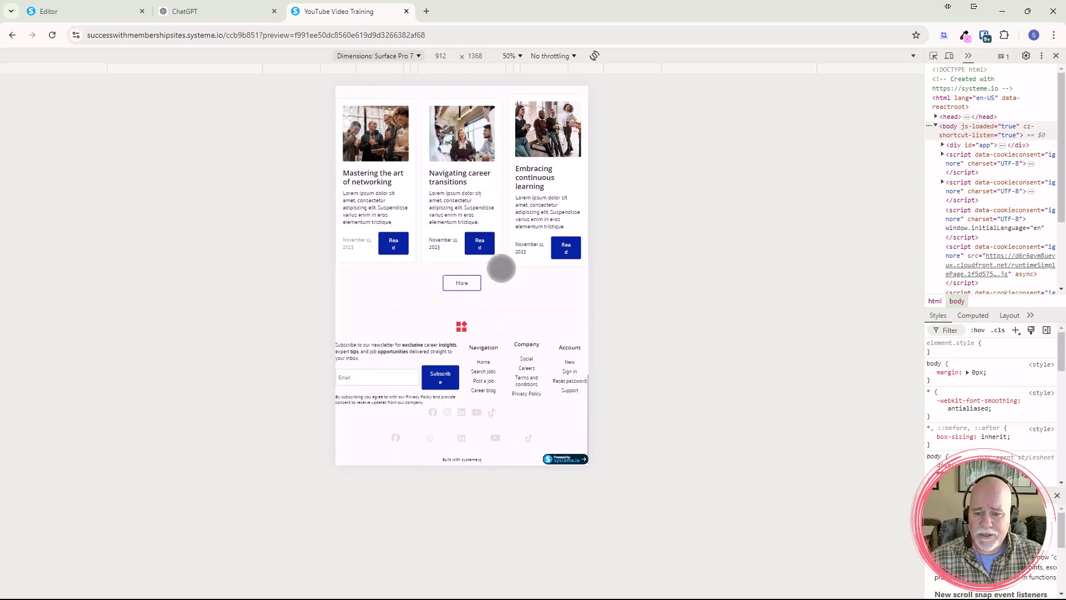
{"action": "left_click", "coordinate": [419, 55]}
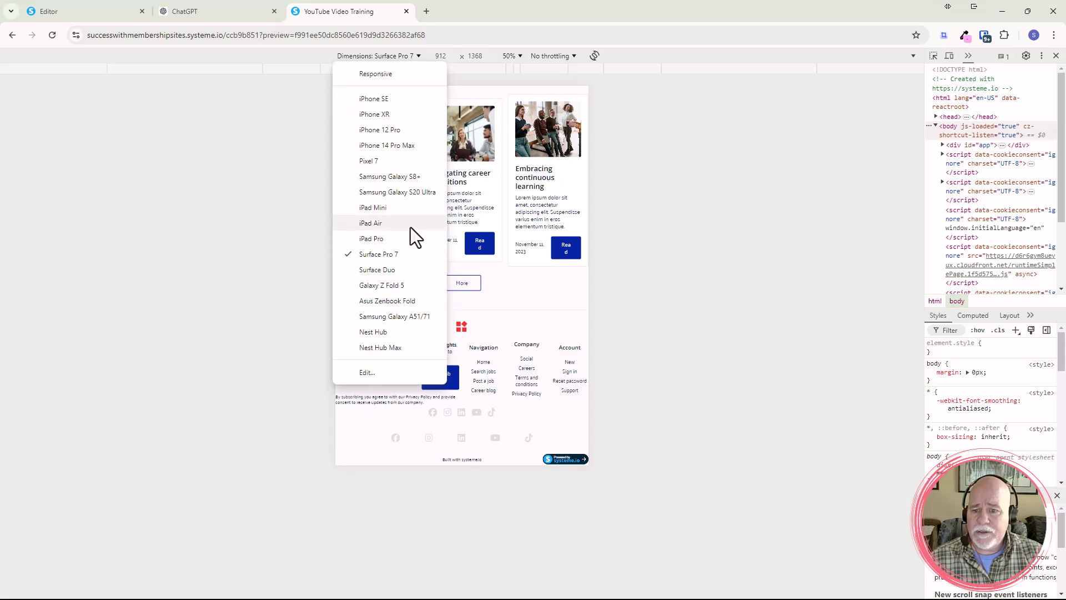
{"action": "left_click", "coordinate": [378, 269]}
{"action": "scroll", "coordinate": [409, 266], "scroll_direction": "down", "scroll_amount": 5}
{"action": "scroll", "coordinate": [430, 257], "scroll_direction": "down", "scroll_amount": 10}
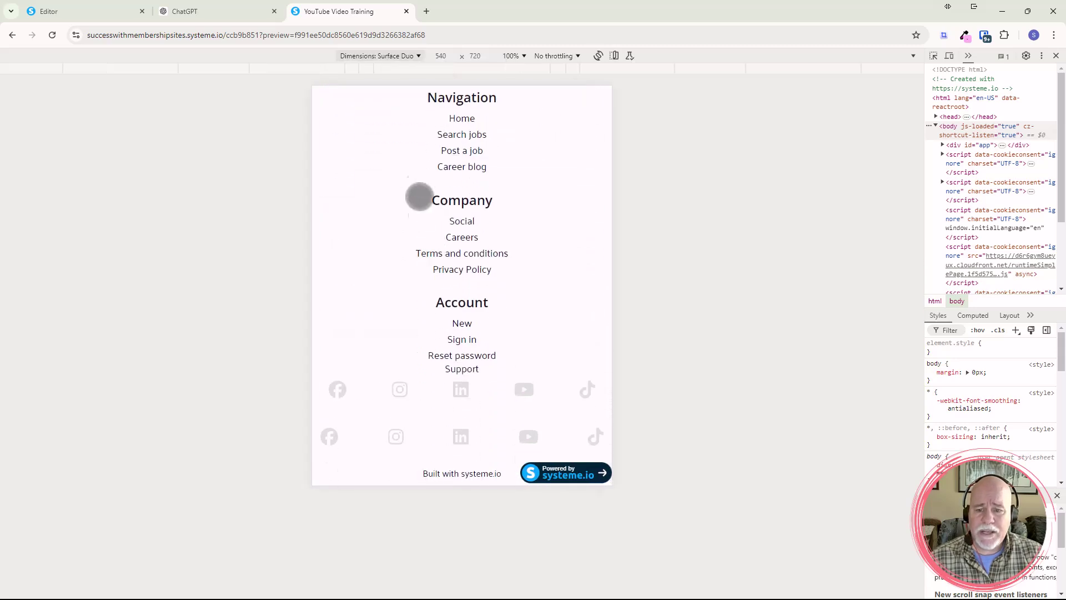
- Compare the footer icon rows in the Samsung Galaxy A51/71, Asus Zenbook Fold and Nest Hub Max device presets
{"action": "left_click", "coordinate": [421, 56]}
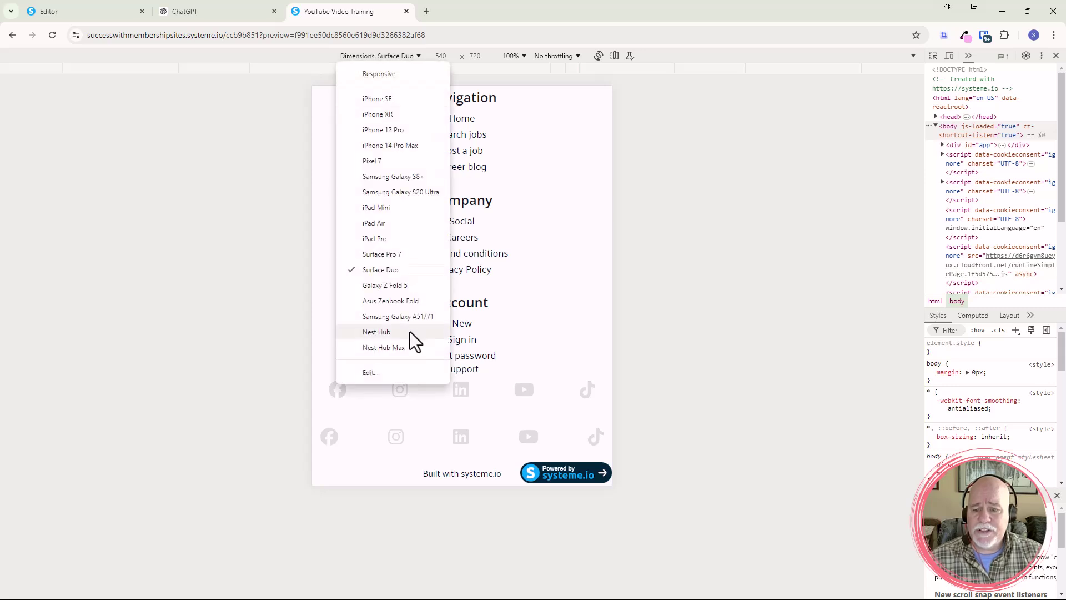
{"action": "left_click", "coordinate": [413, 317]}
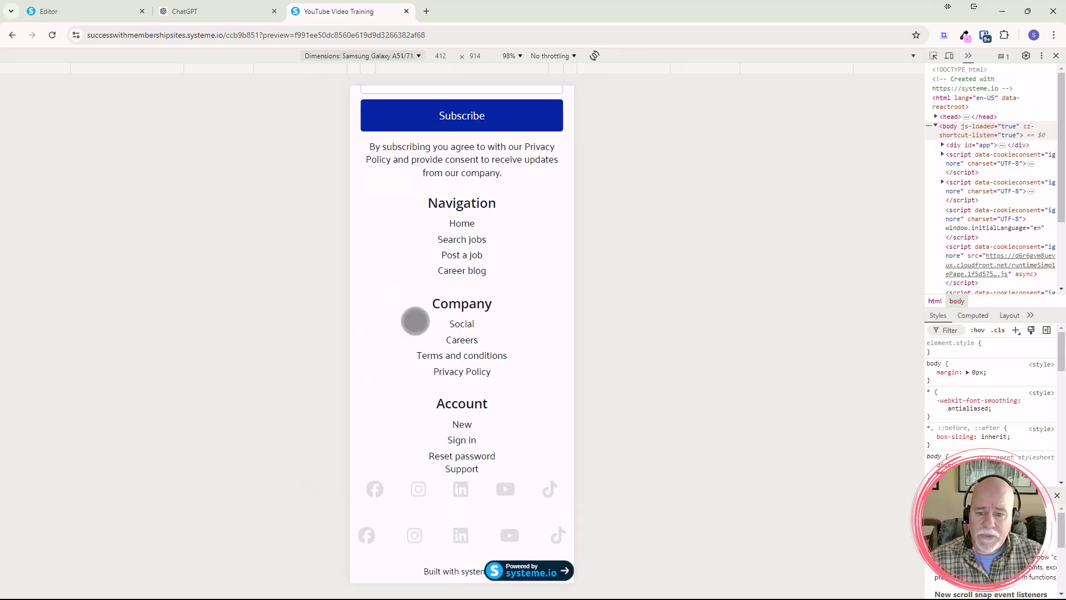
{"action": "left_click", "coordinate": [420, 55]}
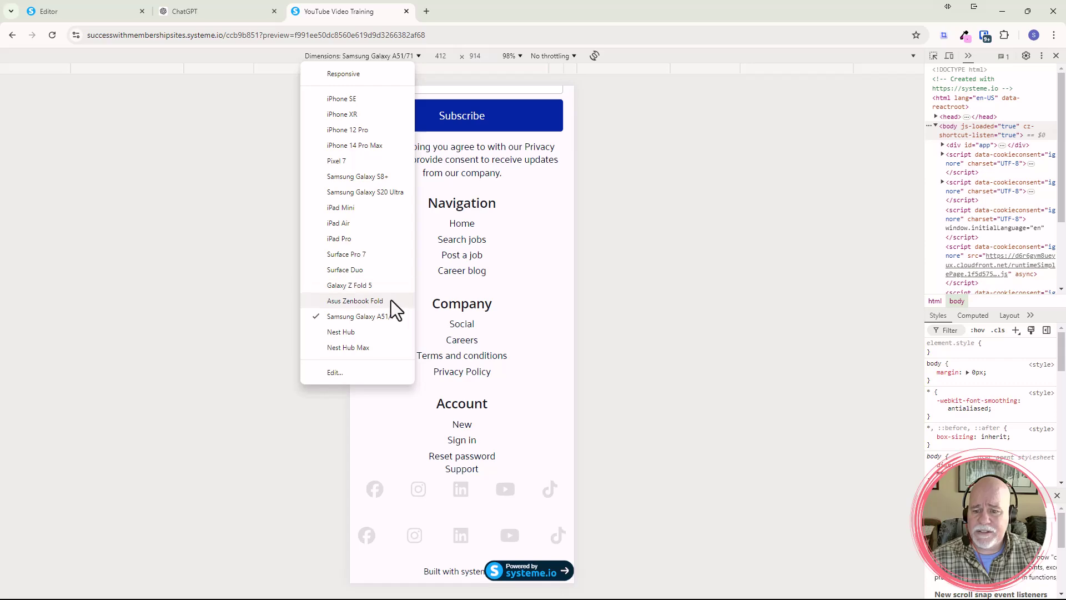
{"action": "left_click", "coordinate": [393, 298]}
{"action": "scroll", "coordinate": [392, 299], "scroll_direction": "down", "scroll_amount": 1}
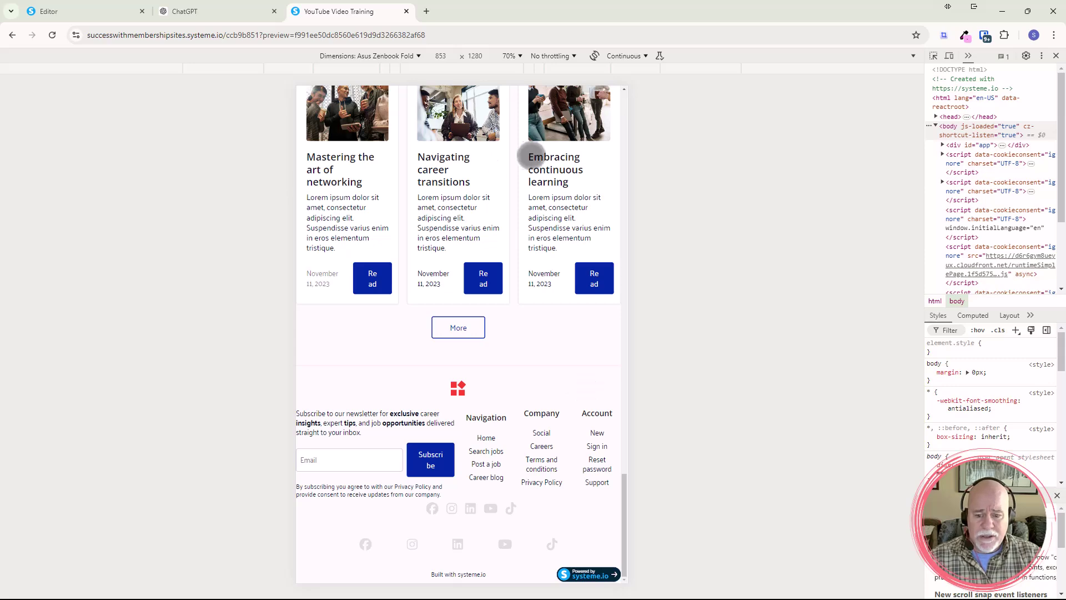
{"action": "left_click", "coordinate": [418, 56]}
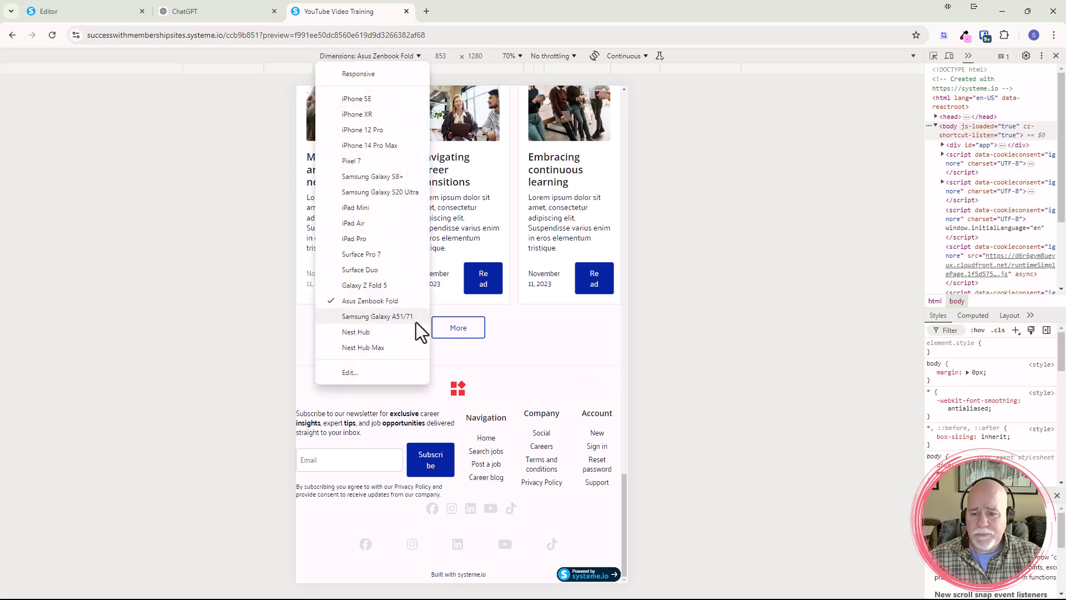
{"action": "left_click", "coordinate": [405, 342]}
{"action": "scroll", "coordinate": [417, 344], "scroll_direction": "down", "scroll_amount": 3}
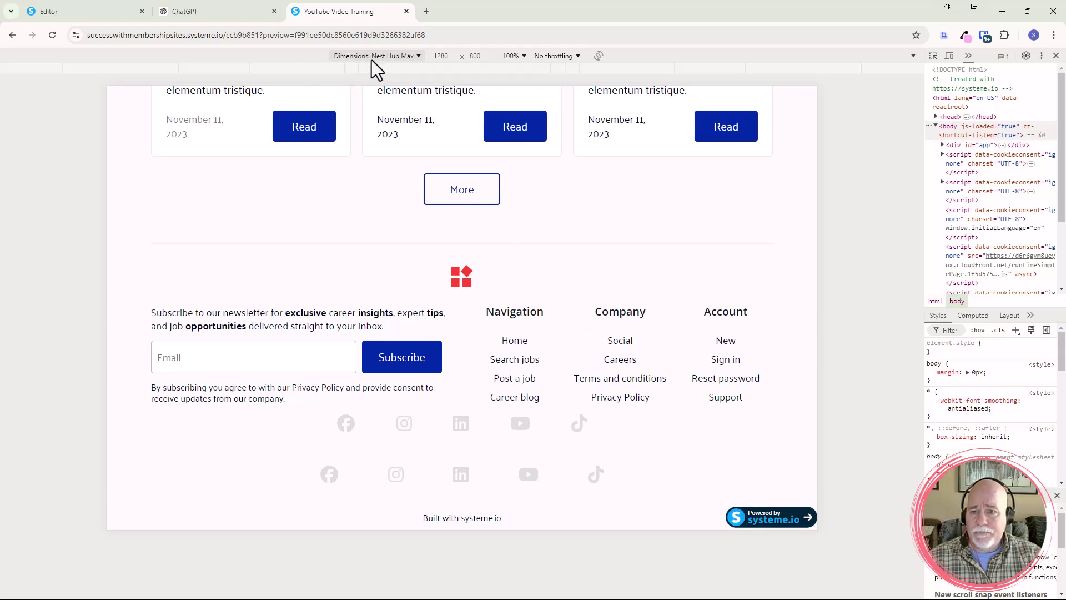
- Recheck the footer icon rows in the Surface Duo preset and close the developer tools
{"action": "left_click", "coordinate": [396, 56]}
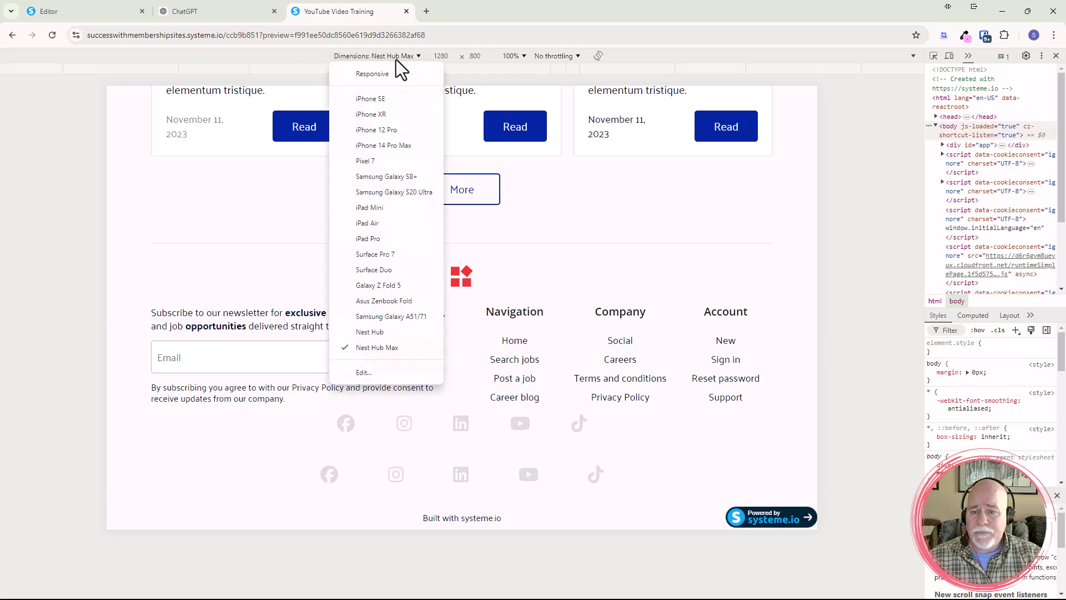
{"action": "left_click", "coordinate": [407, 269]}
{"action": "scroll", "coordinate": [419, 295], "scroll_direction": "down", "scroll_amount": 10}
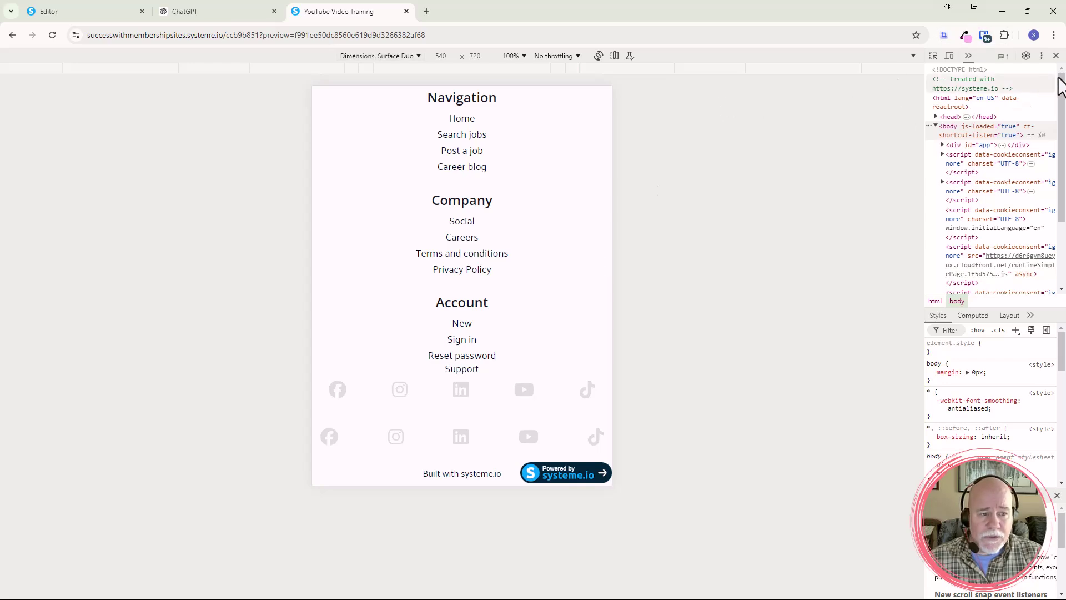
{"action": "left_click", "coordinate": [1056, 56]}
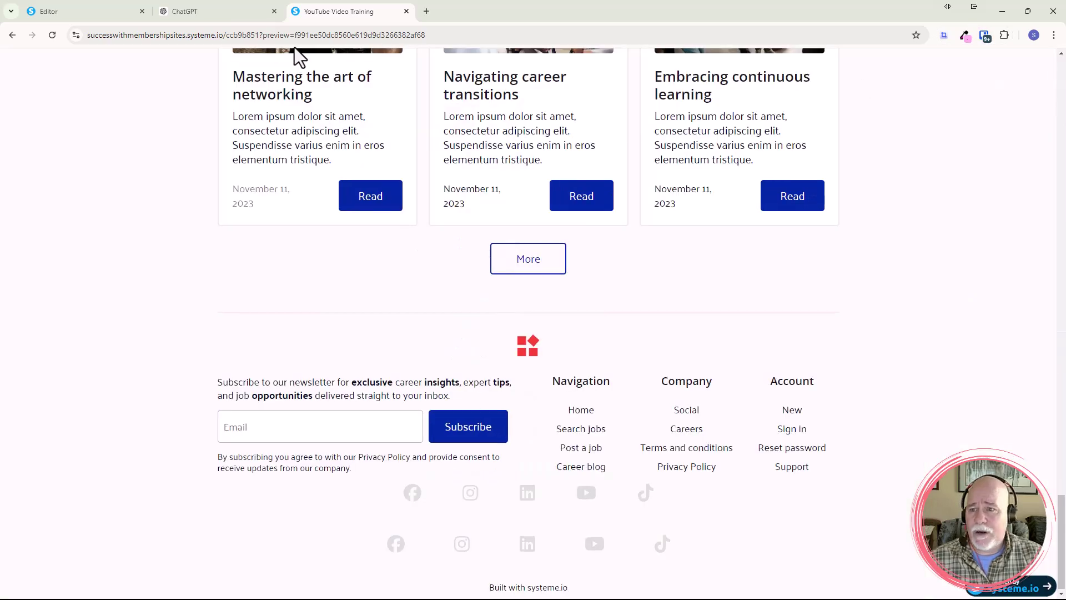
- Return to the page editor, open the upper icon row's raw HTML code, and review its row styles and media queries
{"action": "left_click", "coordinate": [103, 13]}
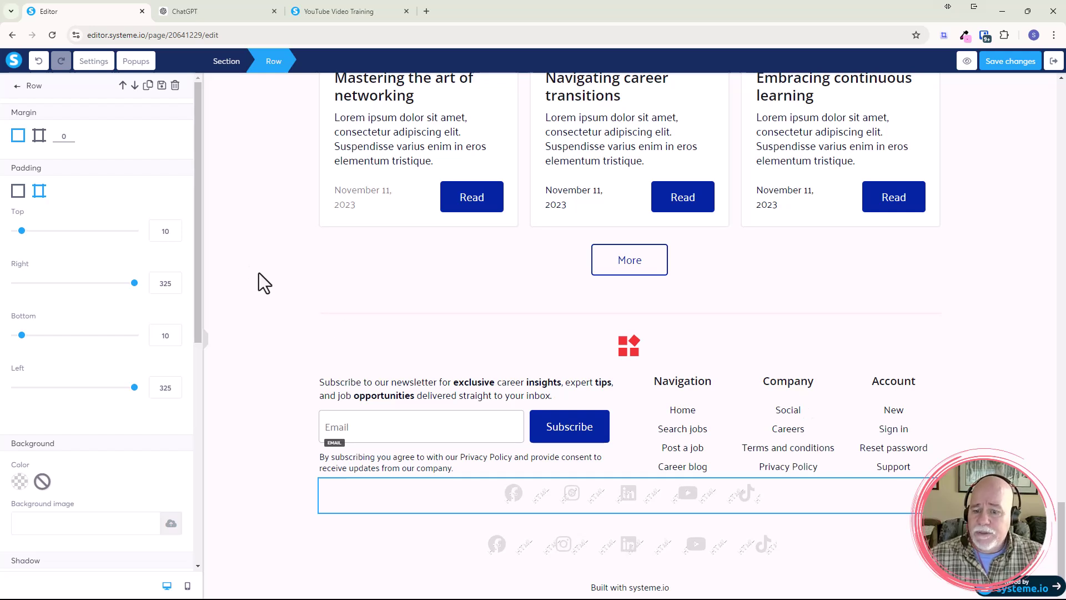
{"action": "left_click", "coordinate": [561, 504]}
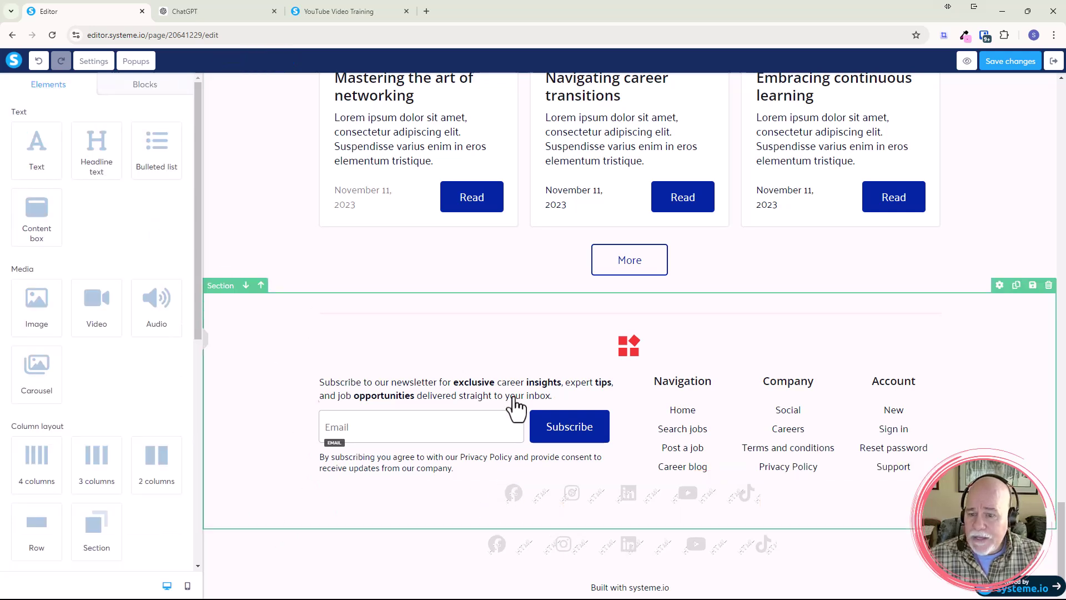
{"action": "left_click", "coordinate": [662, 509]}
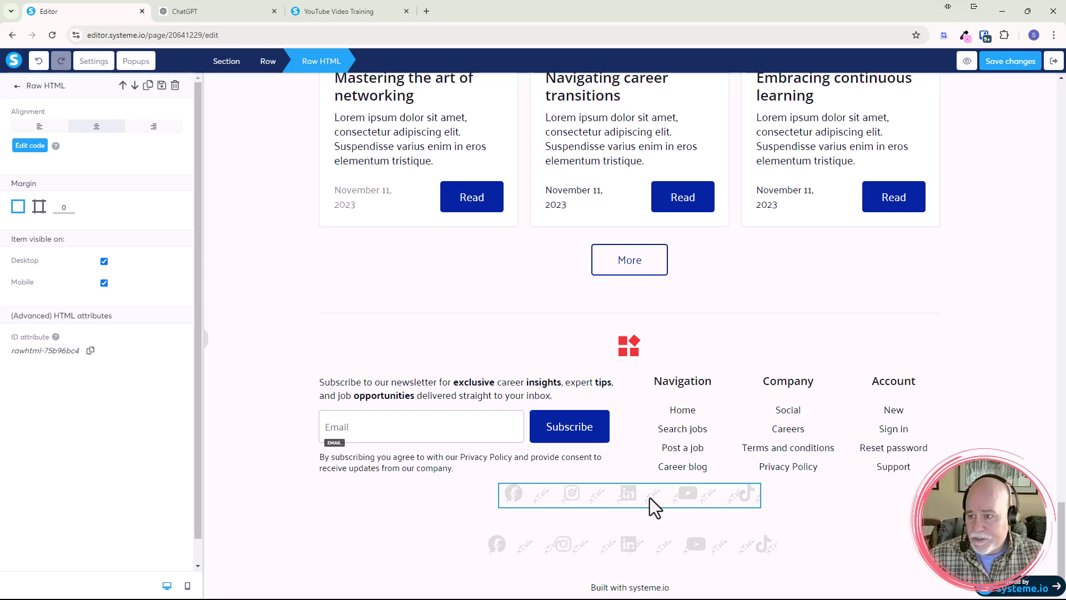
{"action": "left_click", "coordinate": [36, 149]}
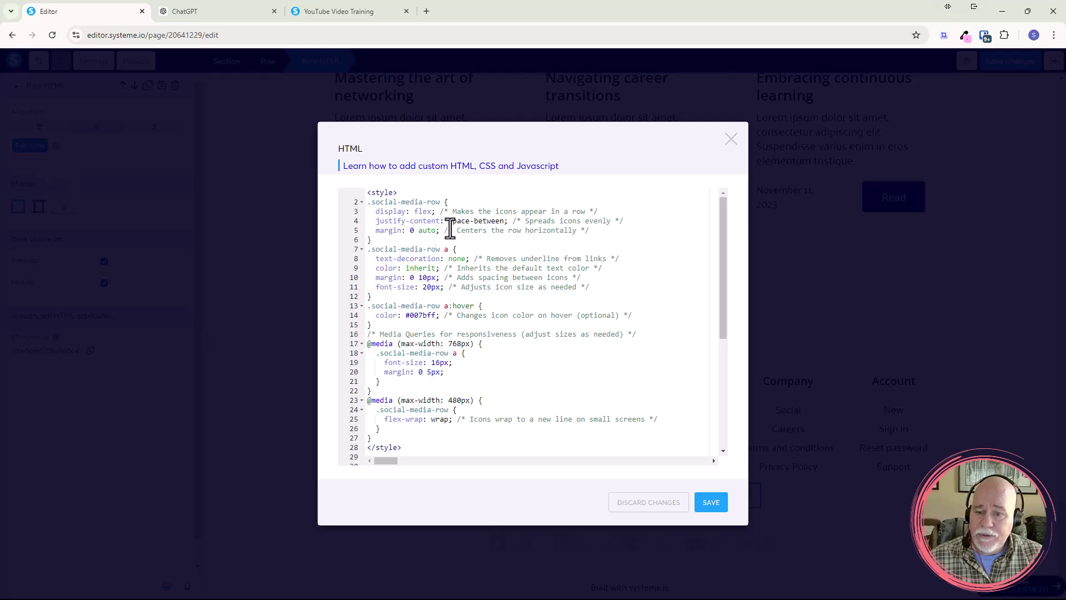
{"action": "scroll", "coordinate": [459, 208], "scroll_direction": "down", "scroll_amount": 1}
{"action": "scroll", "coordinate": [460, 208], "scroll_direction": "down", "scroll_amount": 1}
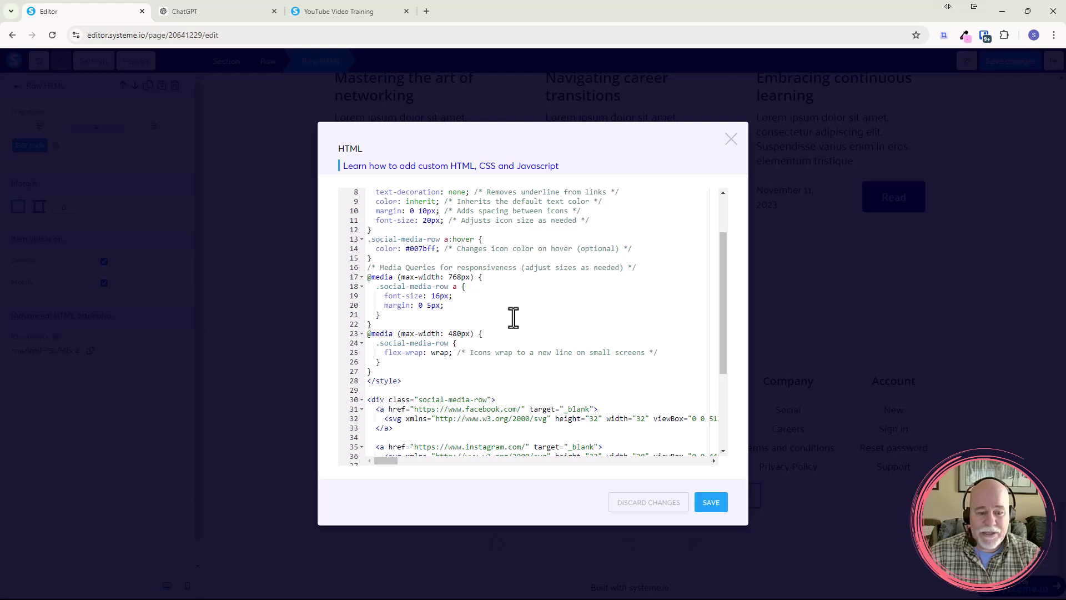
- Close the HTML code editor and sample the blue of the Read button with the ColorZilla page color picker
{"action": "left_click", "coordinate": [731, 140]}
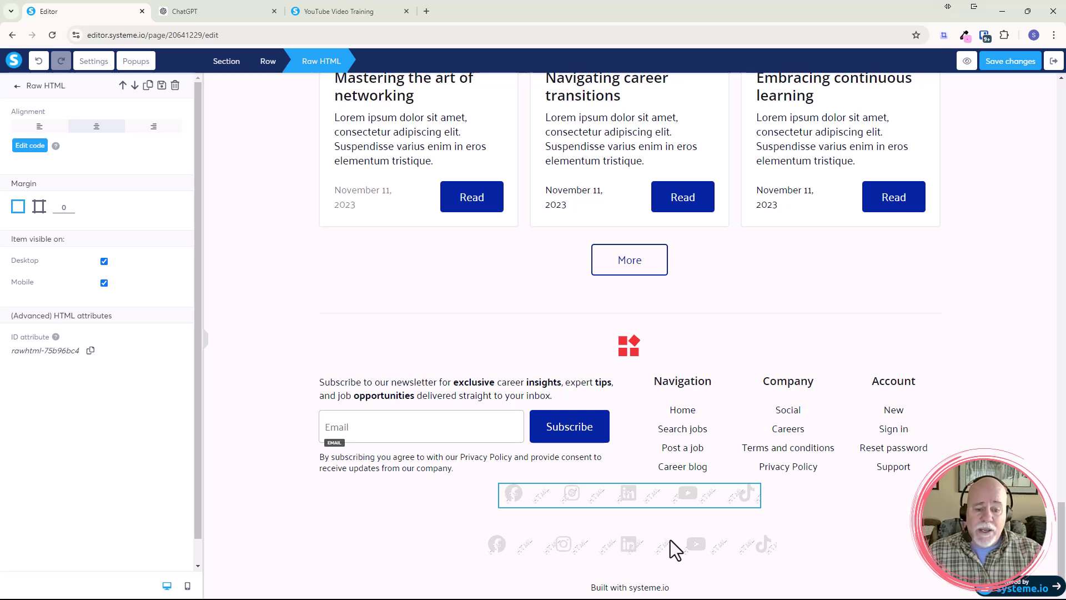
{"action": "left_click", "coordinate": [872, 539]}
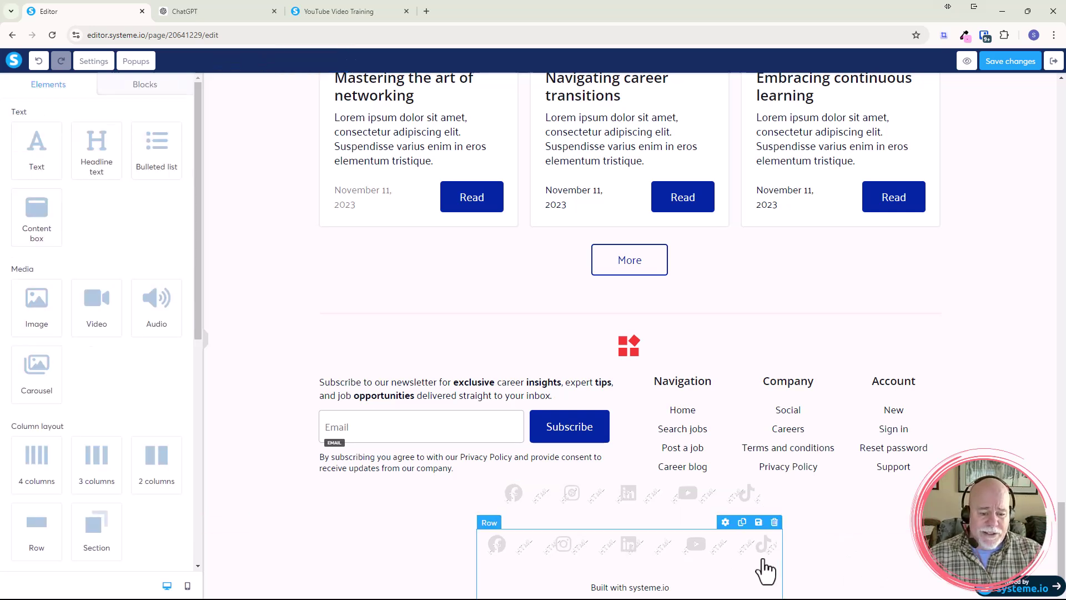
{"action": "left_click", "coordinate": [966, 39]}
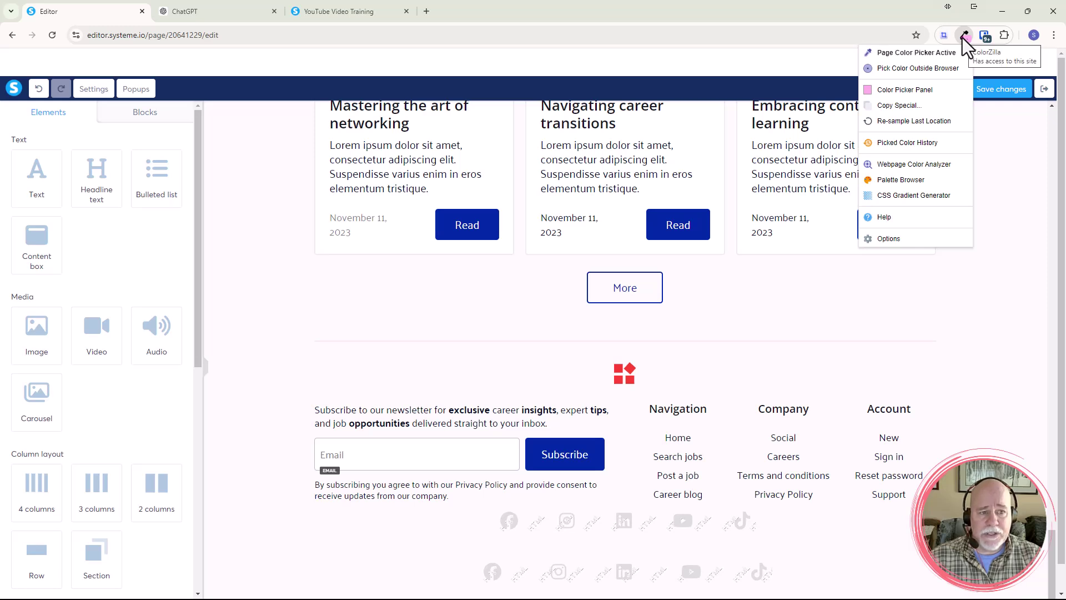
{"action": "left_click", "coordinate": [962, 38]}
{"action": "left_click", "coordinate": [963, 38]}
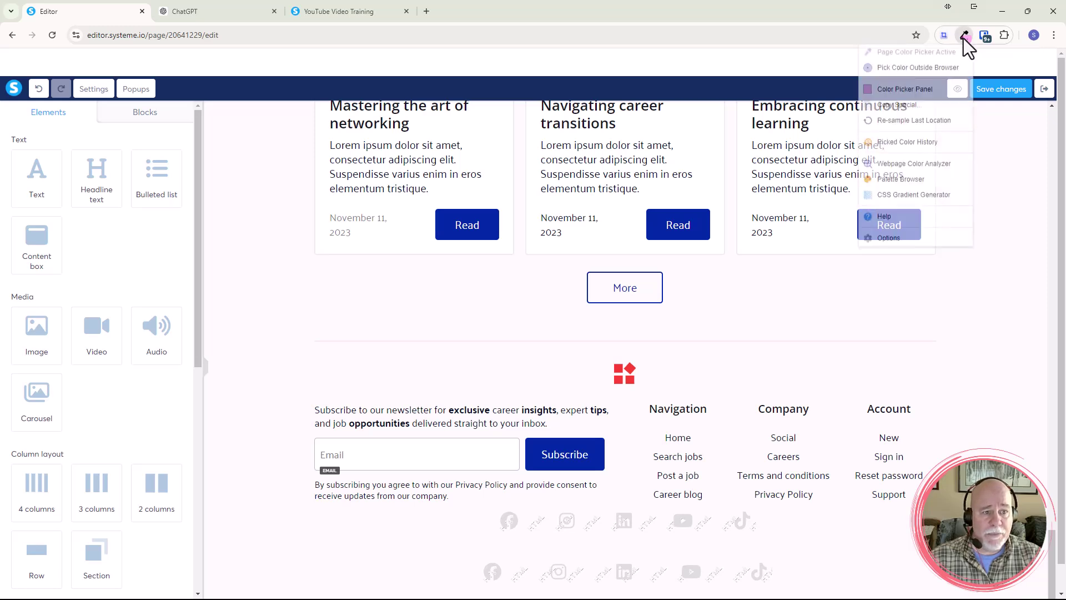
{"action": "left_click", "coordinate": [944, 55]}
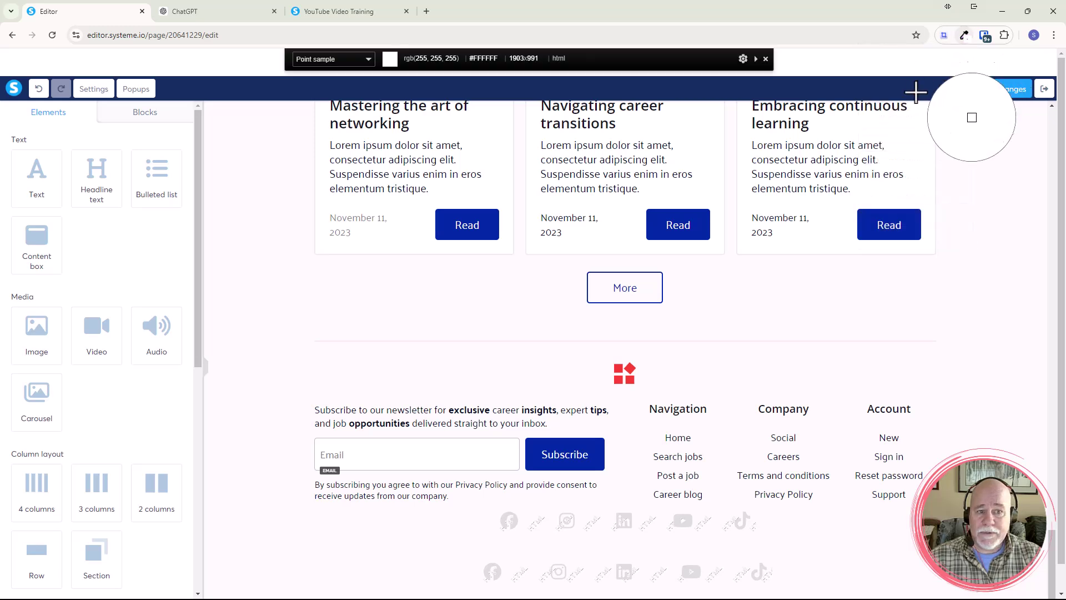
{"action": "left_click", "coordinate": [912, 232]}
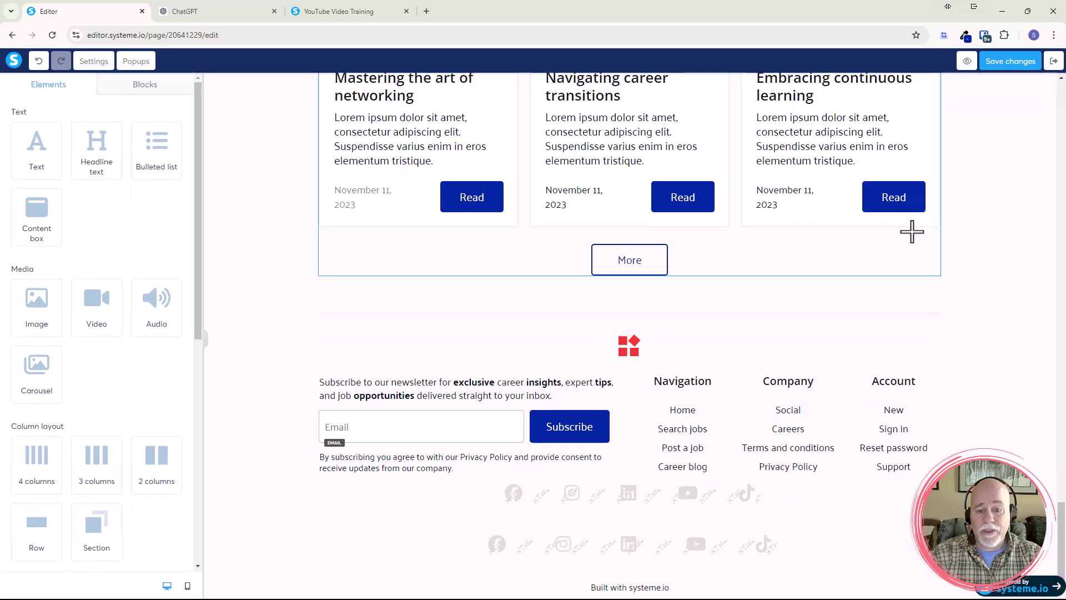
- Try to recolor the upper icon row by setting the .social-media-row a color to #0128A7 in its raw HTML, and save the code
{"action": "left_click", "coordinate": [623, 516]}
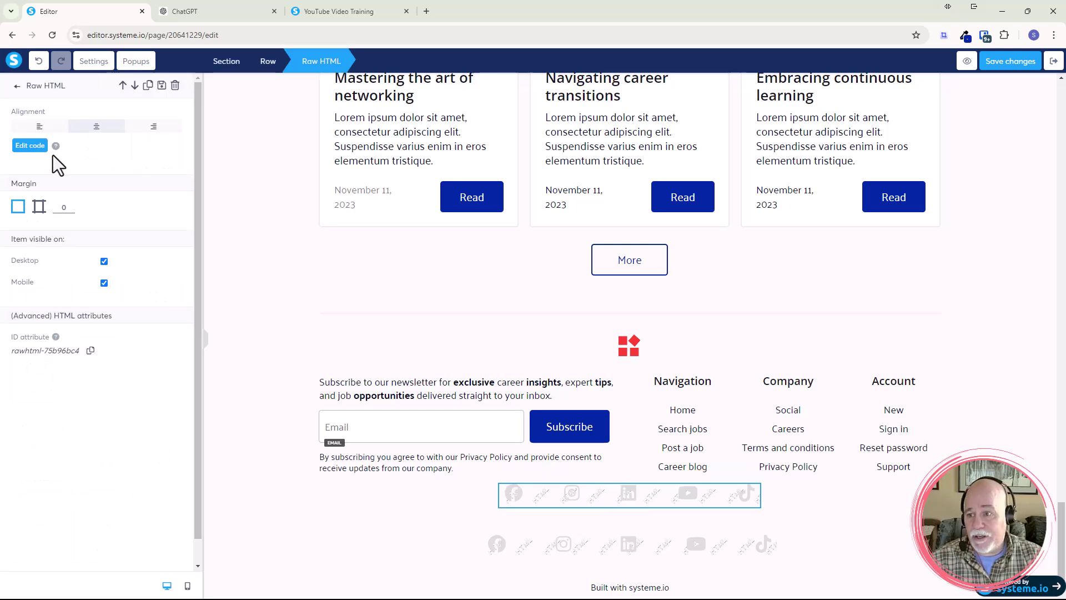
{"action": "left_click", "coordinate": [31, 145]}
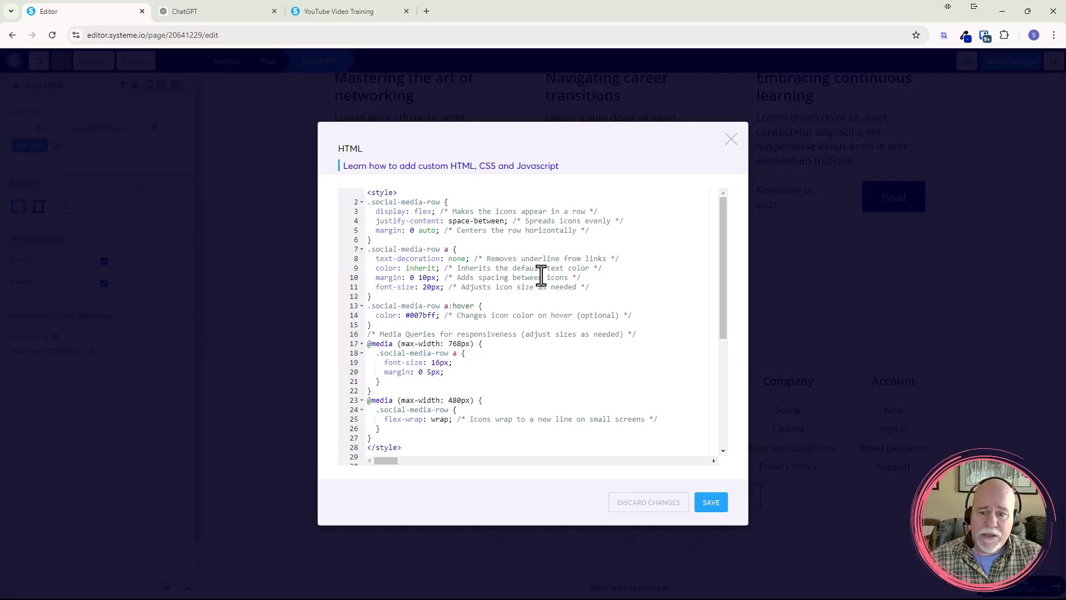
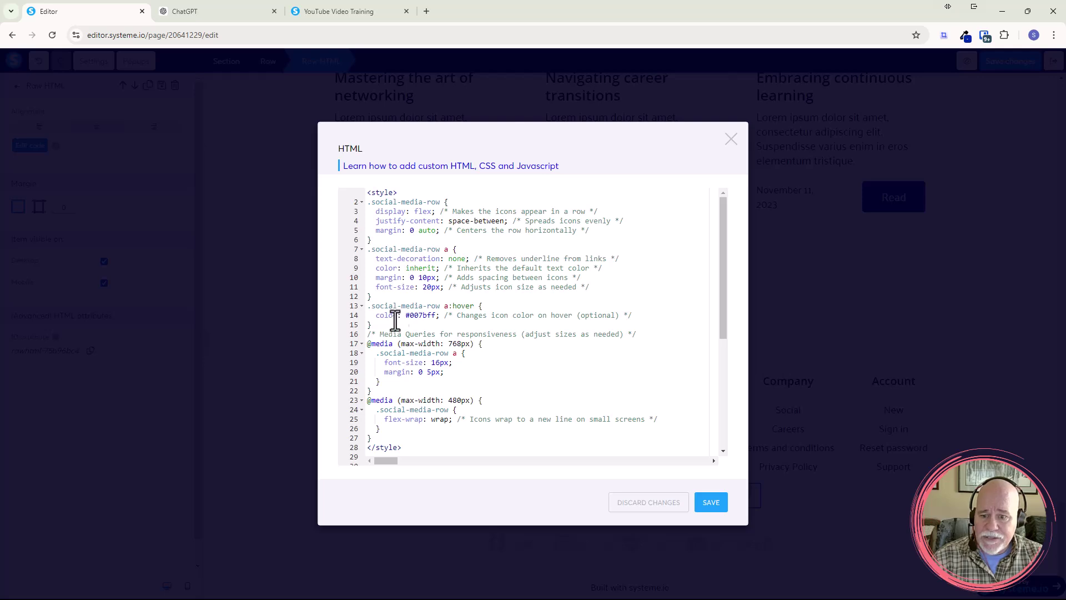
{"action": "left_click", "coordinate": [405, 268]}
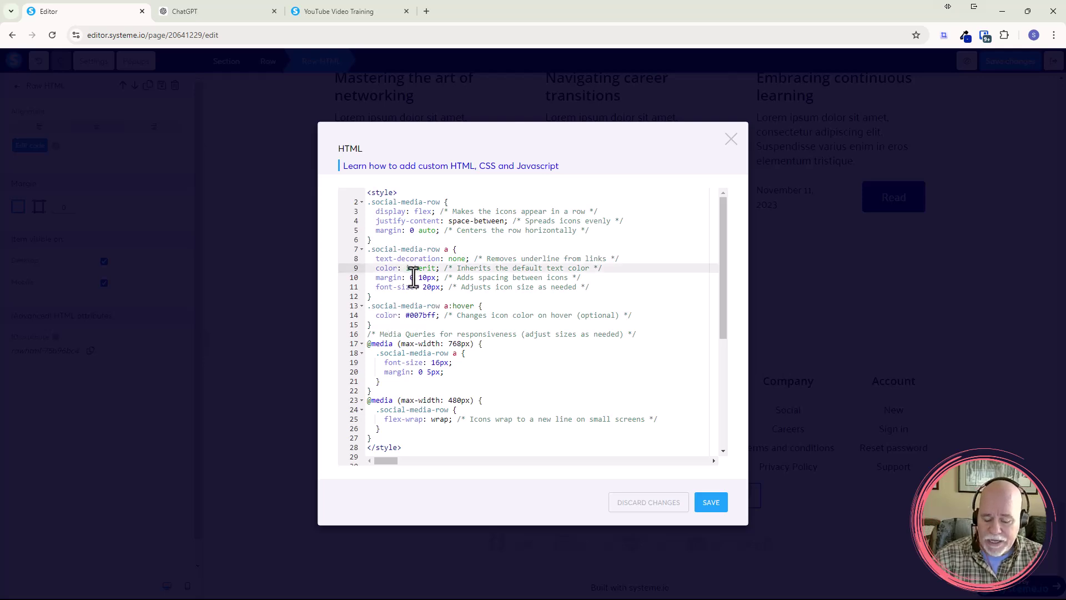
{"action": "type", "text": "#0128A7"}
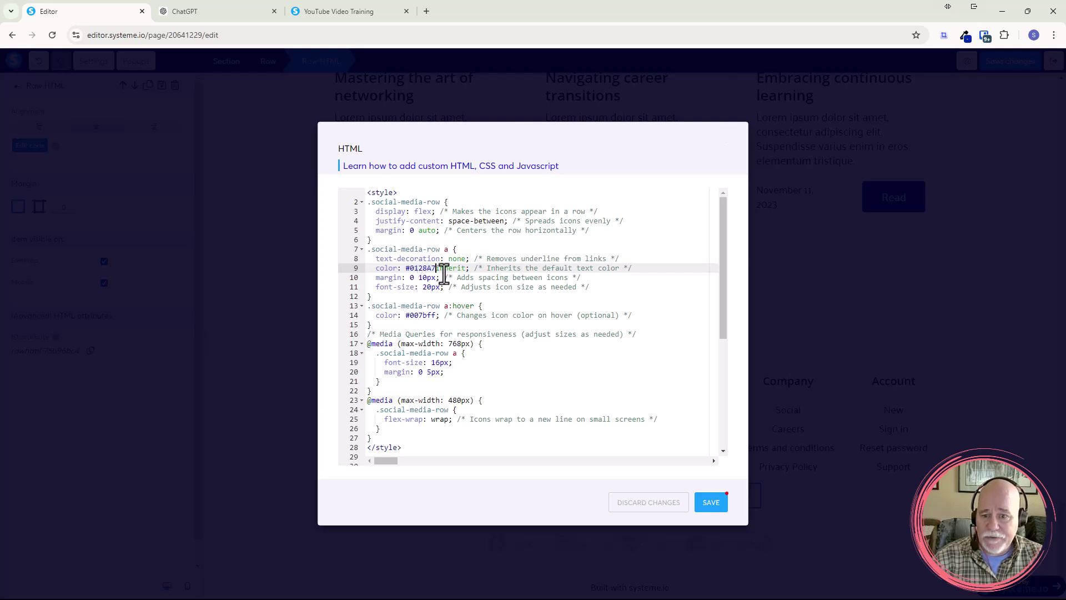
{"action": "left_click_drag", "start_coordinate": [436, 270], "coordinate": [634, 272]}
{"action": "key", "text": "ctrl+c"}
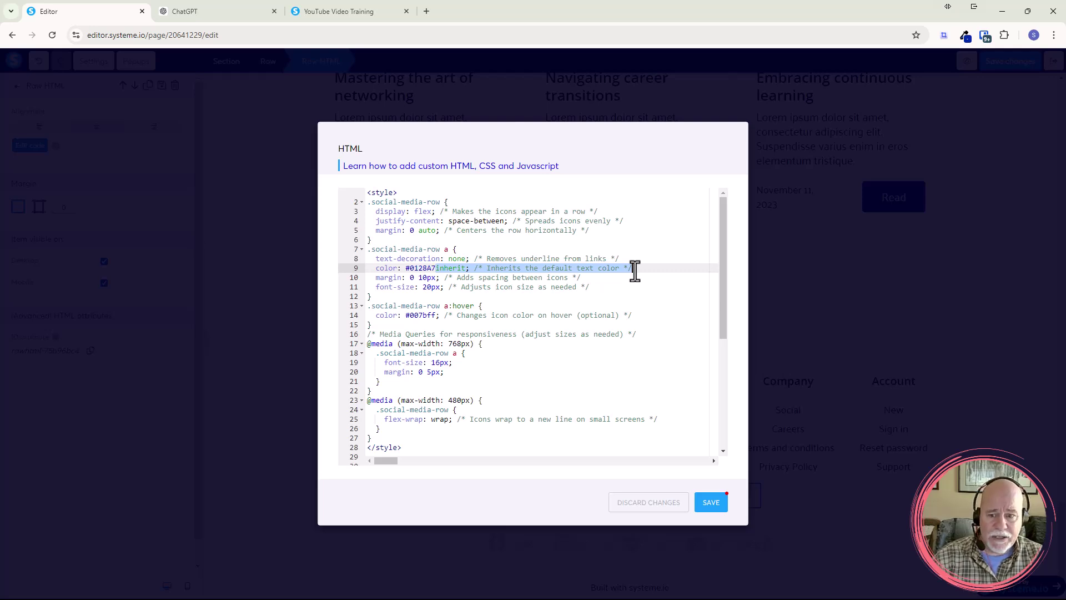
{"action": "key", "text": "Delete"}
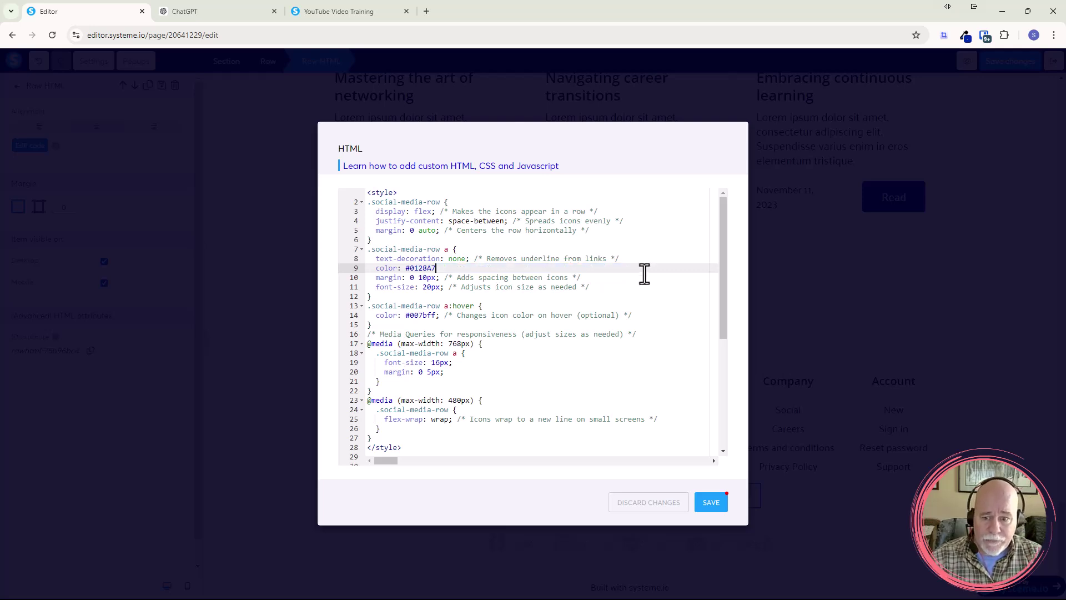
{"action": "left_click", "coordinate": [713, 503]}
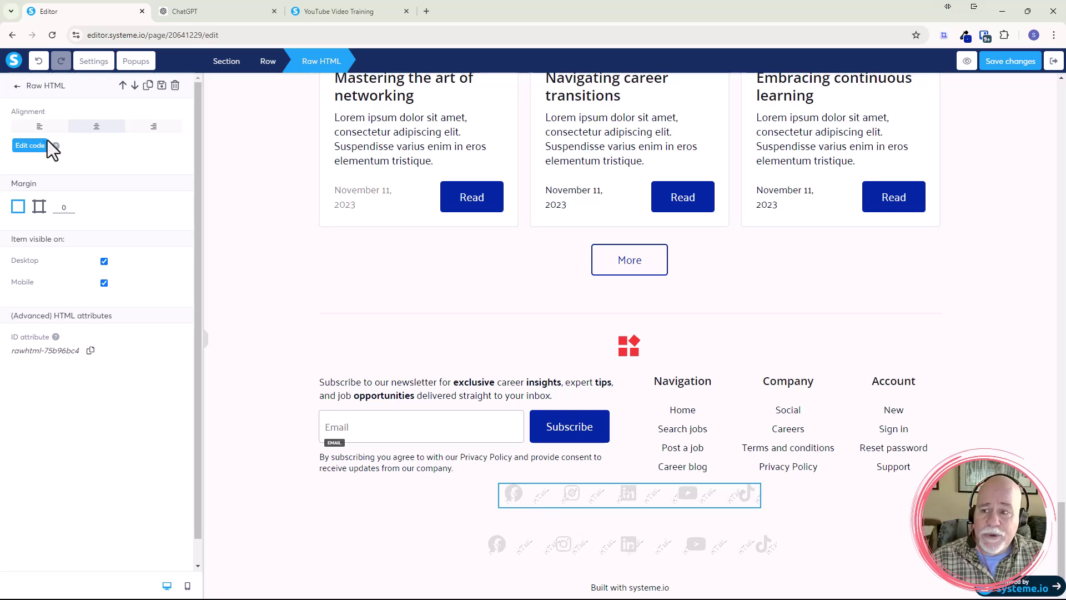
- Reopen the upper icon row's code, restore the link color to inherit with its comment, and copy #0128A7 while removing it
{"action": "left_click", "coordinate": [31, 146]}
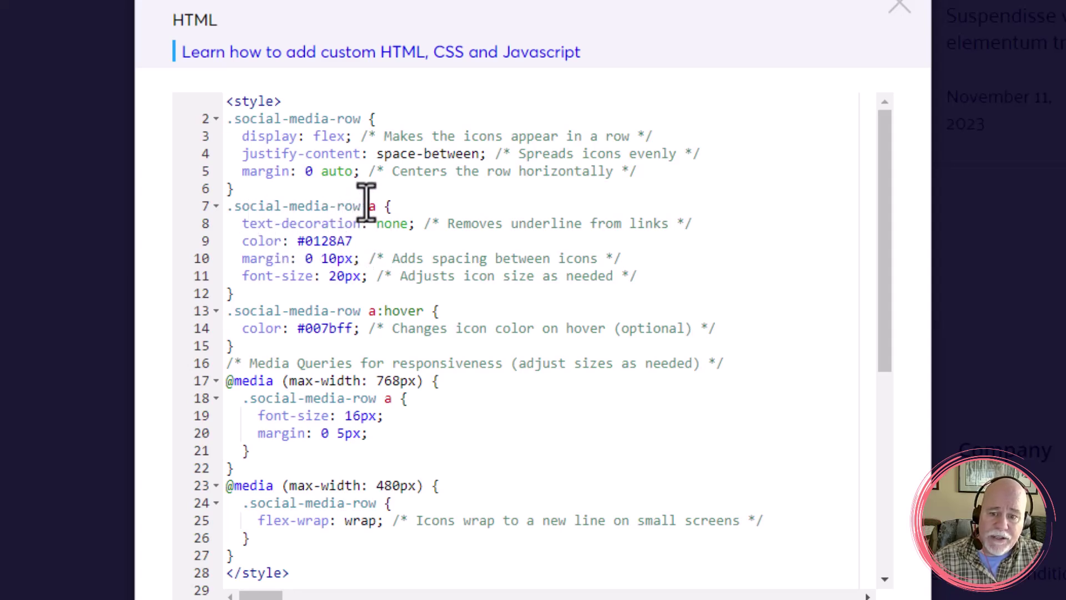
{"action": "left_click_drag", "start_coordinate": [363, 244], "coordinate": [299, 240]}
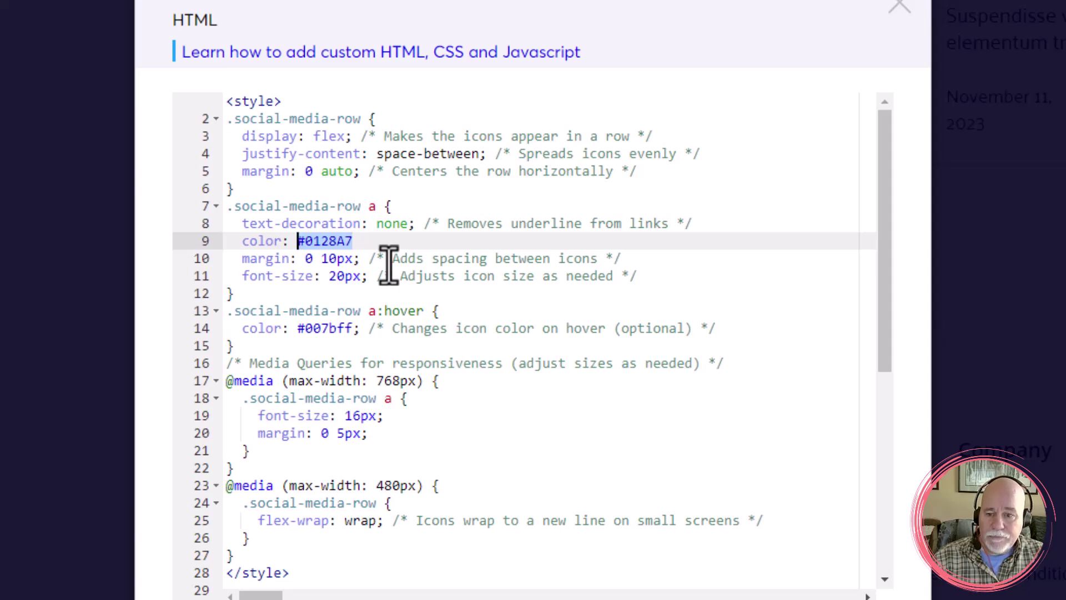
{"action": "left_click", "coordinate": [358, 242]}
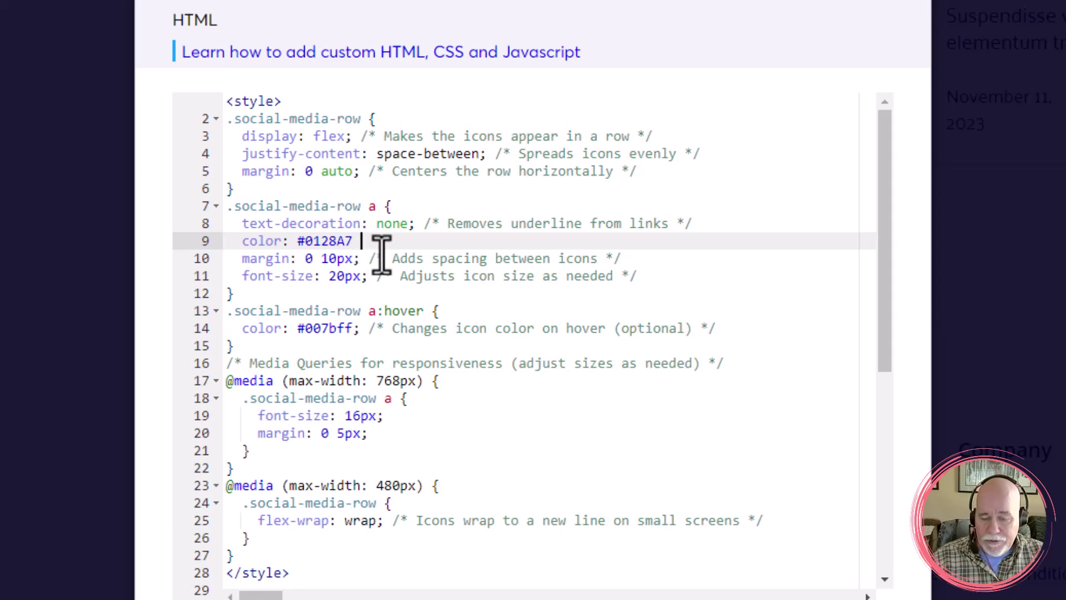
{"action": "key", "text": "ctrl+v"}
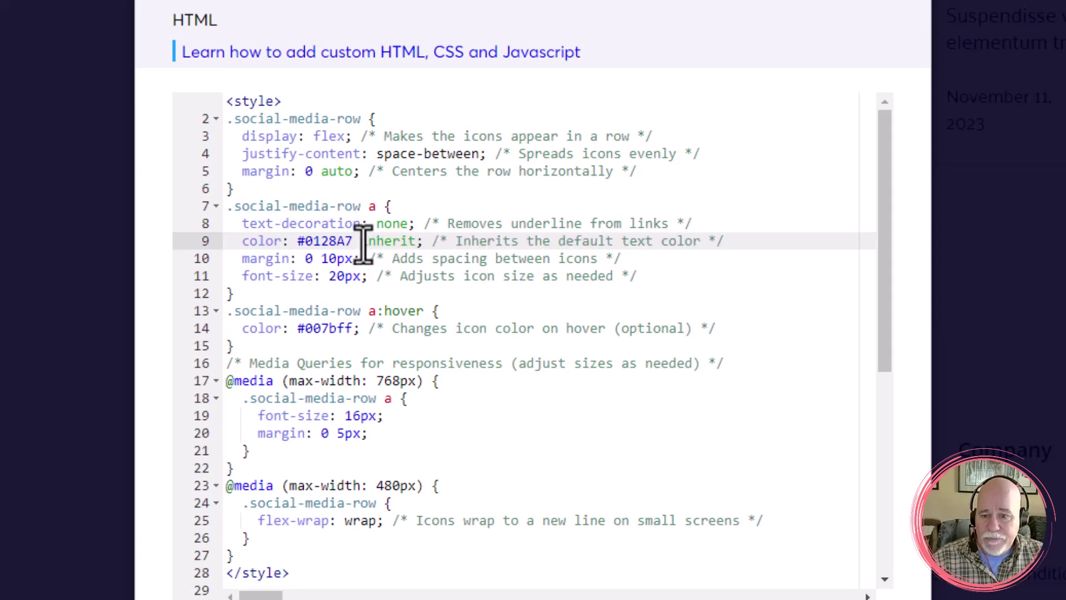
{"action": "left_click_drag", "start_coordinate": [358, 243], "coordinate": [298, 240]}
{"action": "key", "text": "ctrl+c"}
{"action": "key", "text": "BackSpace"}
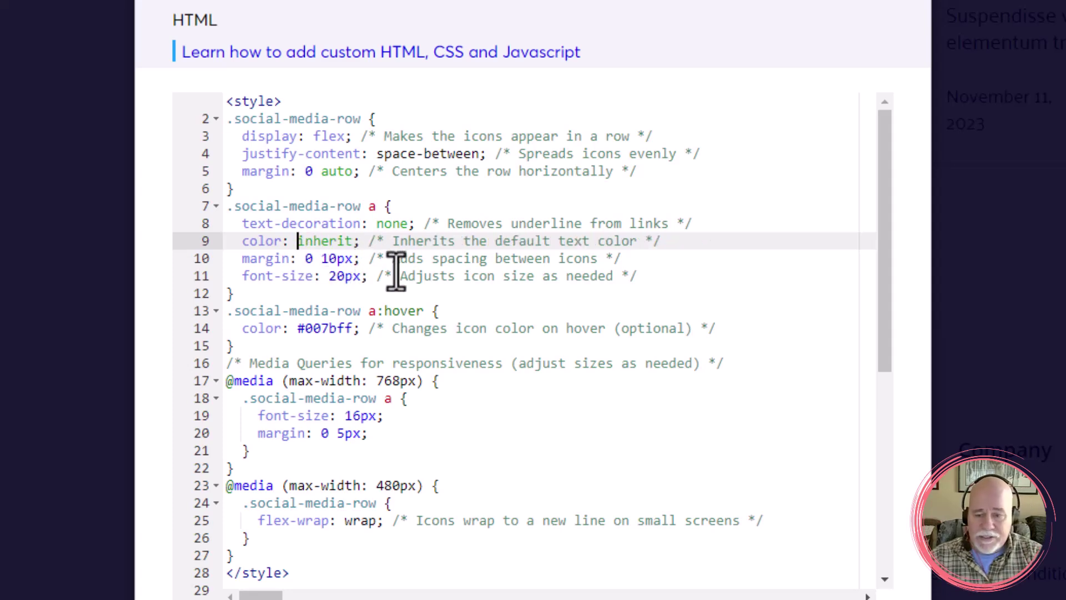
{"action": "key", "text": "BackSpace"}
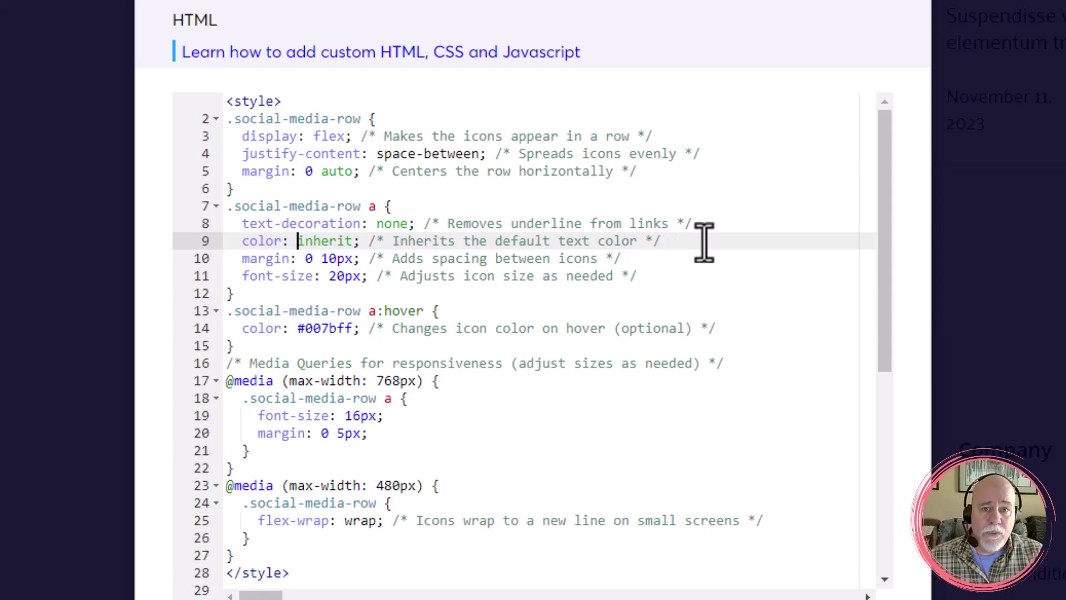
- Review the social media links in the row's HTML, focusing on the Facebook link's address and target
{"action": "scroll", "coordinate": [720, 225], "scroll_direction": "down", "scroll_amount": 2}
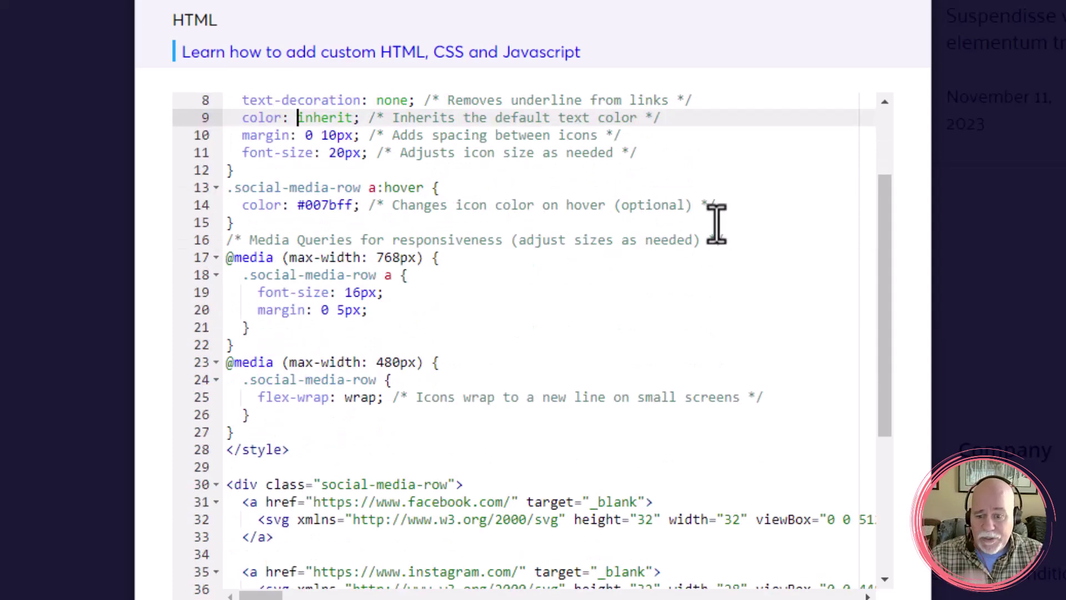
{"action": "scroll", "coordinate": [705, 339], "scroll_direction": "down", "scroll_amount": 1}
{"action": "scroll", "coordinate": [704, 339], "scroll_direction": "down", "scroll_amount": 1}
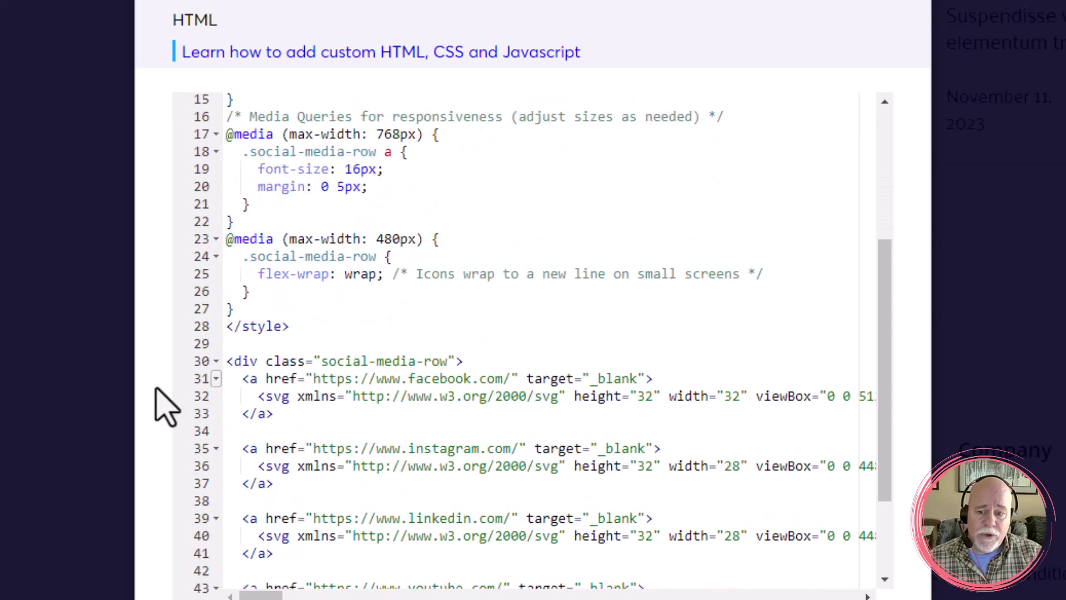
{"action": "scroll", "coordinate": [304, 364], "scroll_direction": "down", "scroll_amount": 1}
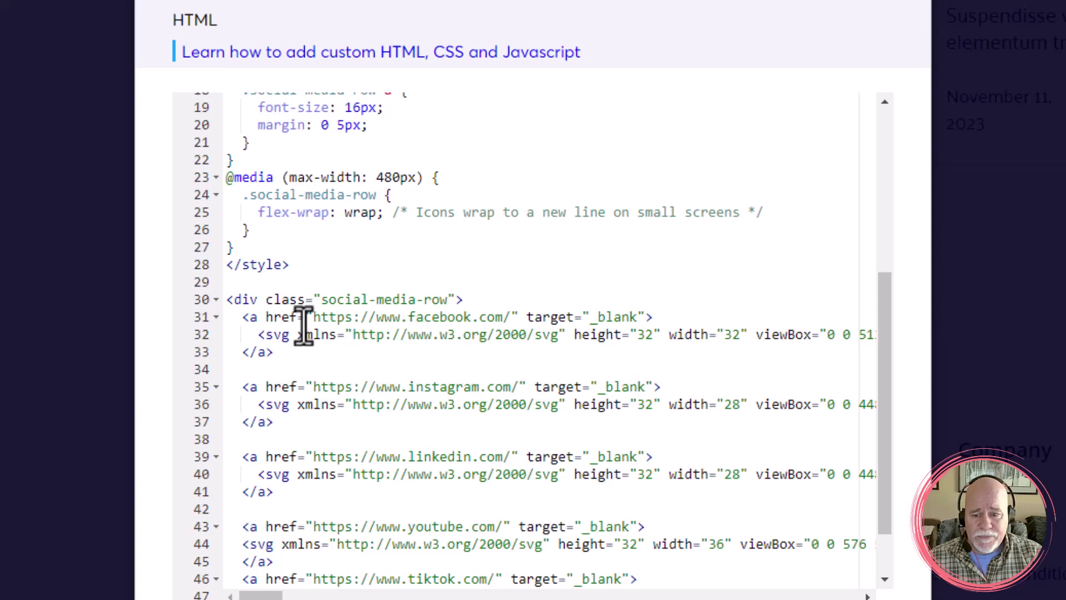
{"action": "scroll", "coordinate": [304, 322], "scroll_direction": "down", "scroll_amount": 1}
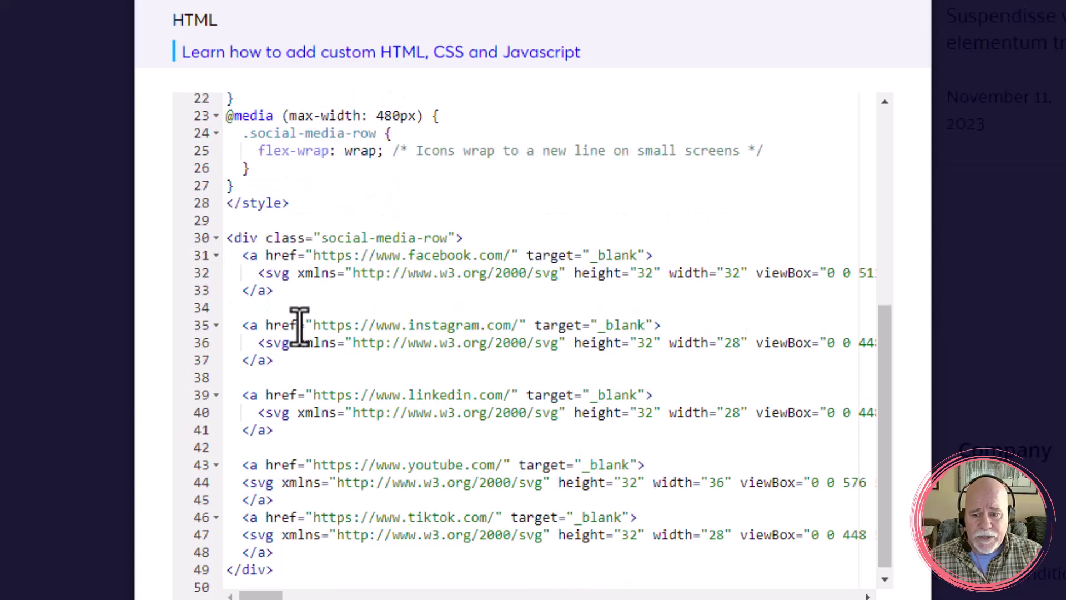
{"action": "left_click", "coordinate": [242, 261]}
{"action": "left_click_drag", "start_coordinate": [242, 261], "coordinate": [678, 253]}
{"action": "left_click", "coordinate": [678, 253]}
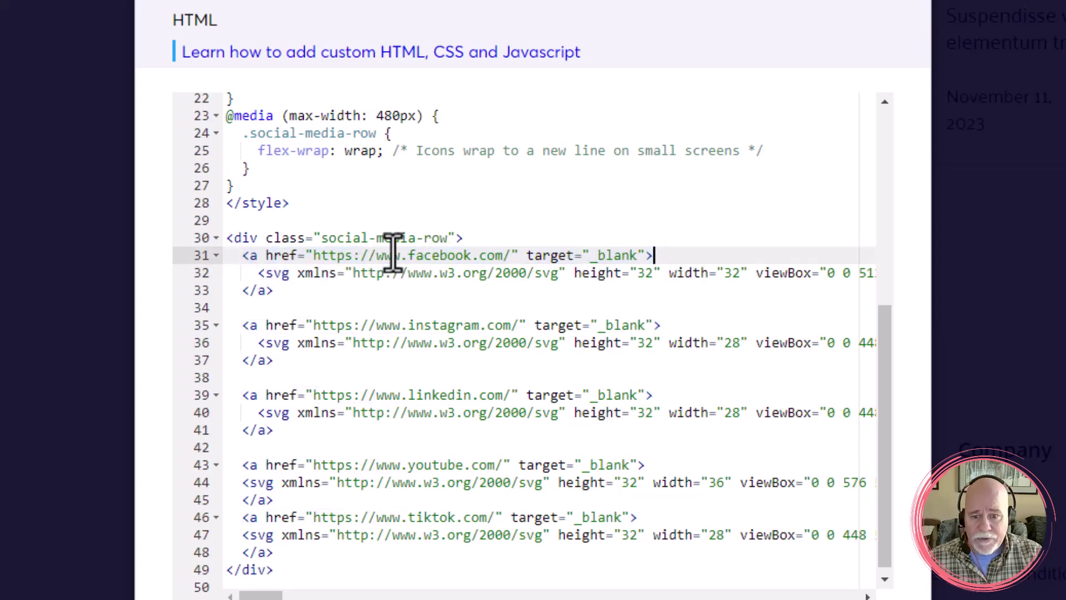
{"action": "scroll", "coordinate": [477, 261], "scroll_direction": "down", "scroll_amount": 1}
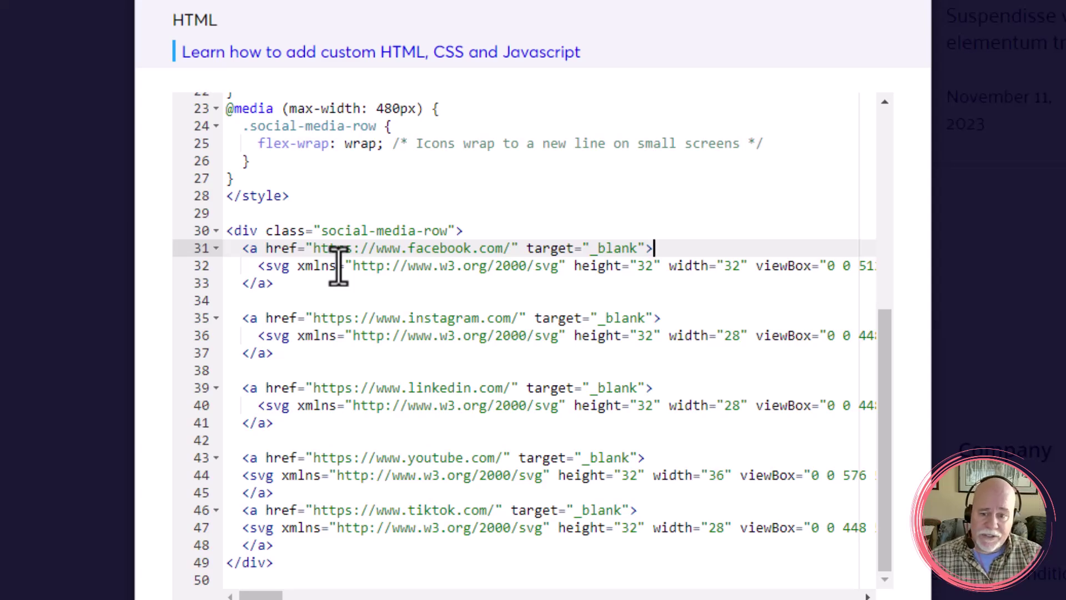
- Set the path fill color of the Facebook icon's SVG to #0128A7
{"action": "left_click", "coordinate": [258, 268]}
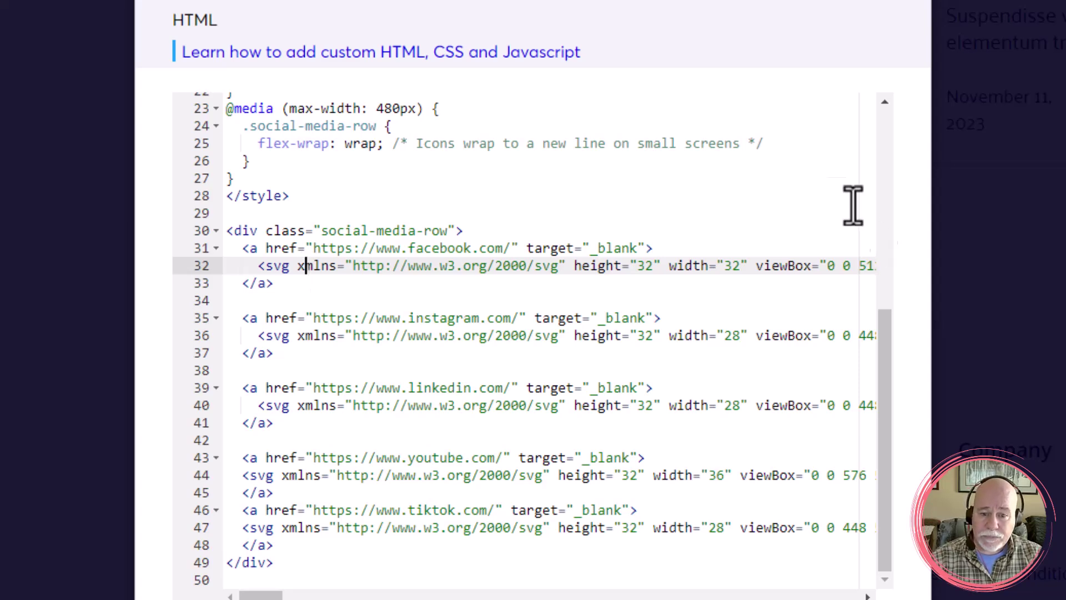
{"action": "left_click", "coordinate": [638, 266]}
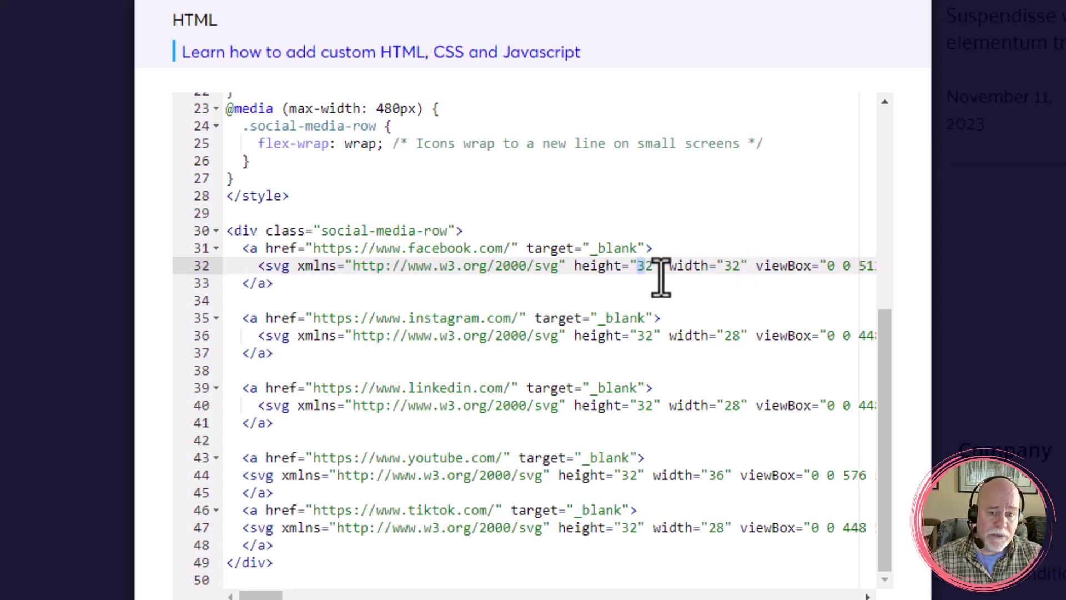
{"action": "scroll", "coordinate": [550, 338], "scroll_direction": "right", "scroll_amount": 3}
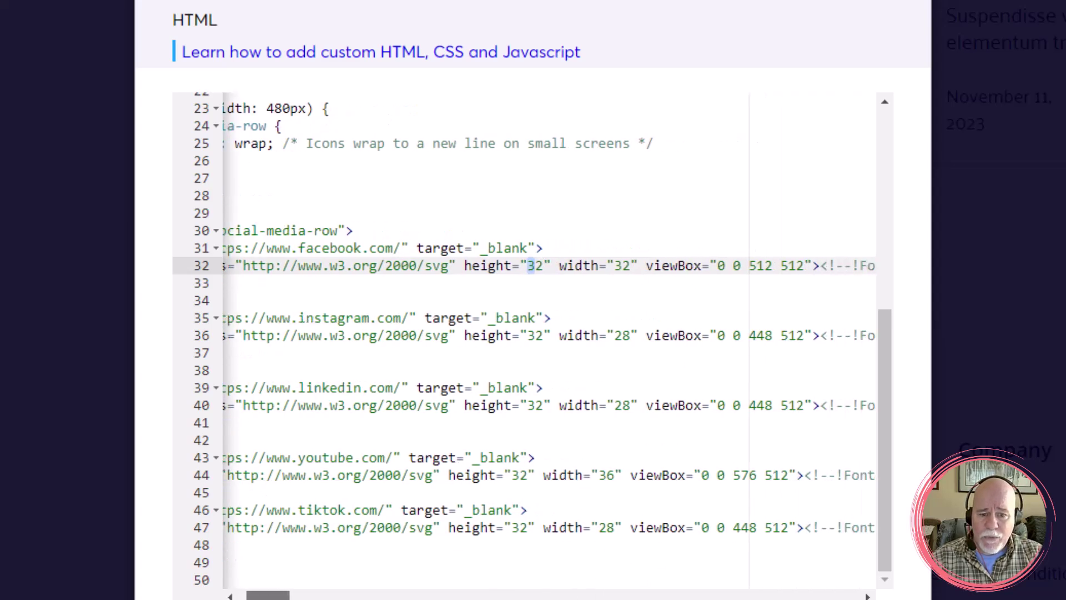
{"action": "scroll", "coordinate": [550, 339], "scroll_direction": "right", "scroll_amount": 9}
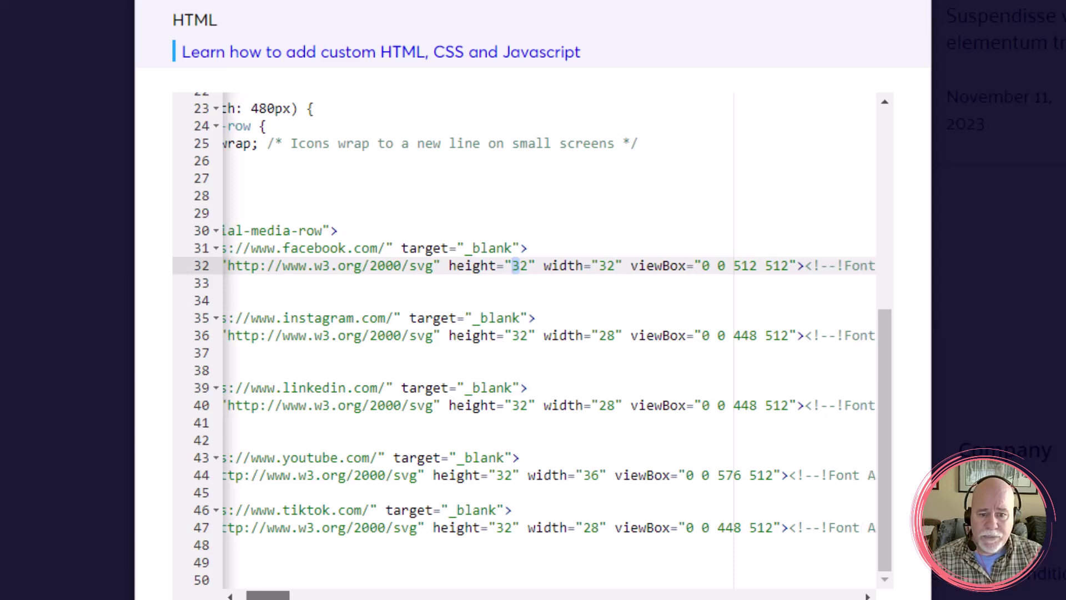
{"action": "scroll", "coordinate": [549, 339], "scroll_direction": "right", "scroll_amount": 14}
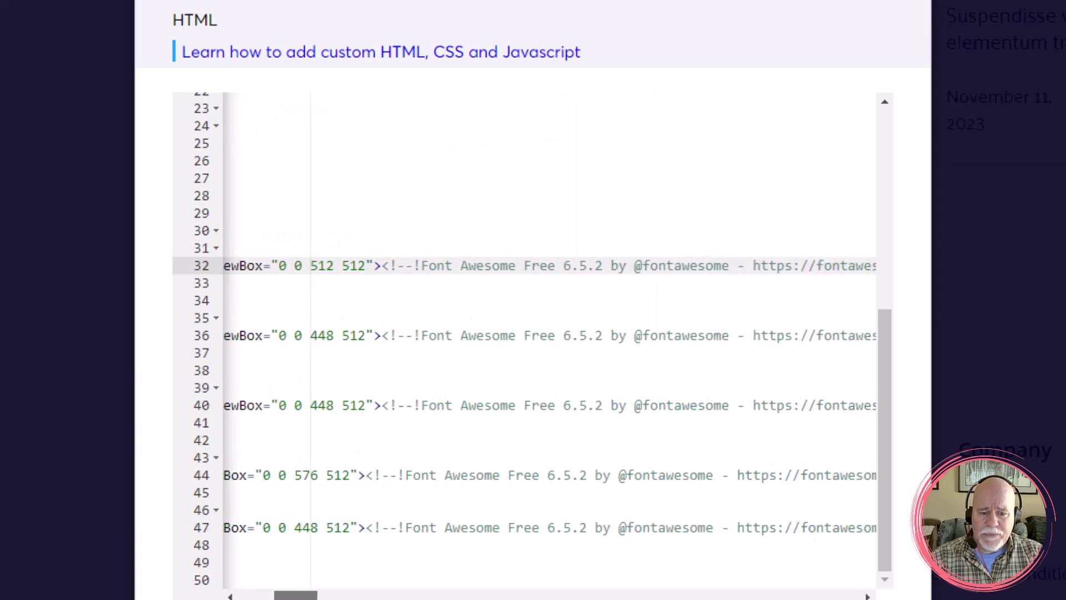
{"action": "scroll", "coordinate": [550, 338], "scroll_direction": "right", "scroll_amount": 13}
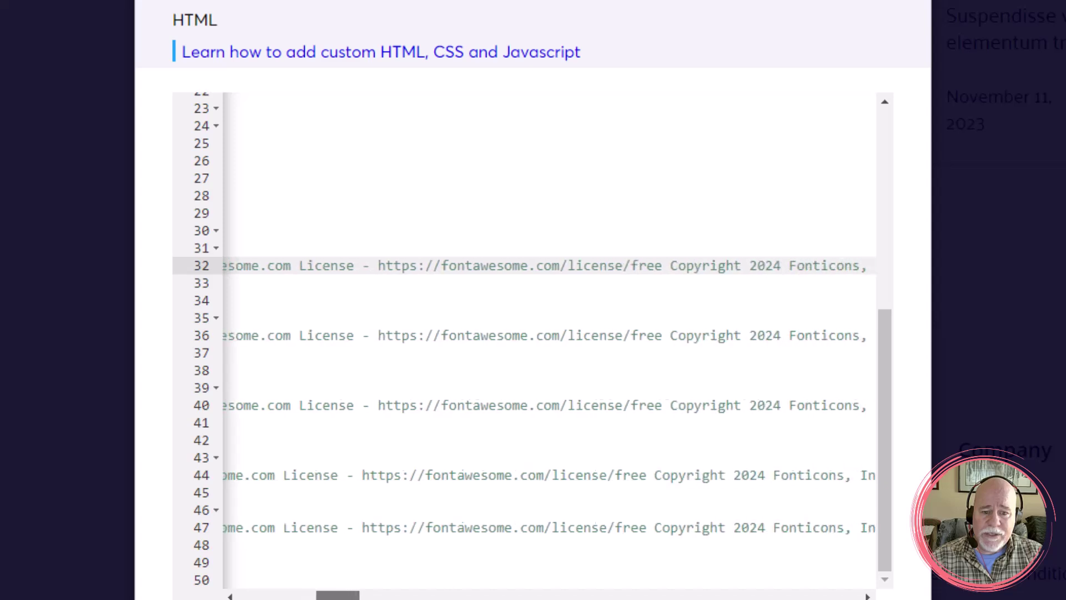
{"action": "scroll", "coordinate": [549, 339], "scroll_direction": "right", "scroll_amount": 1}
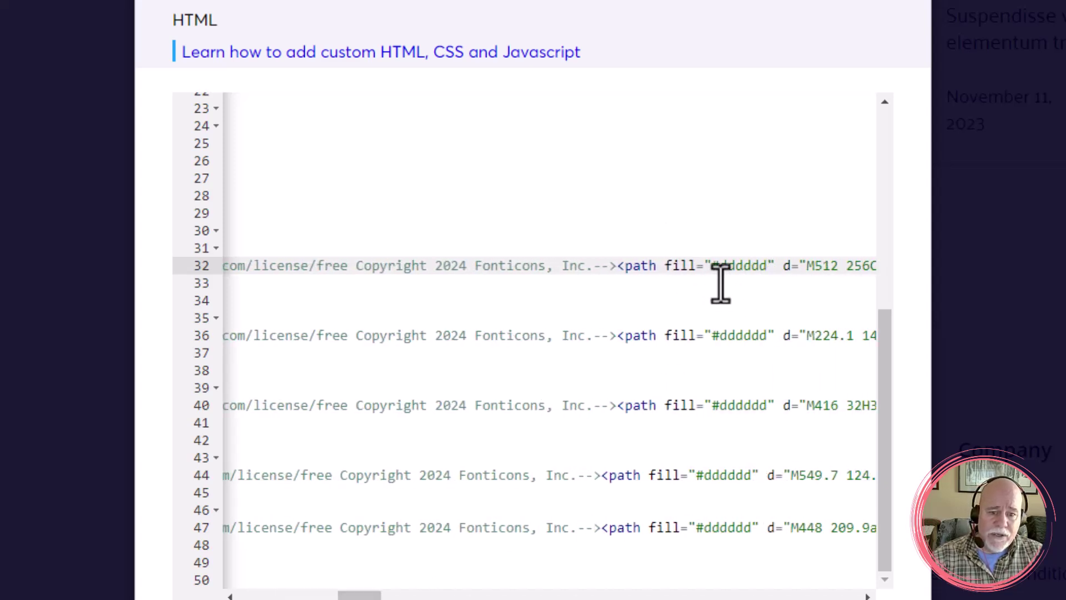
{"action": "left_click_drag", "start_coordinate": [714, 266], "coordinate": [764, 266]}
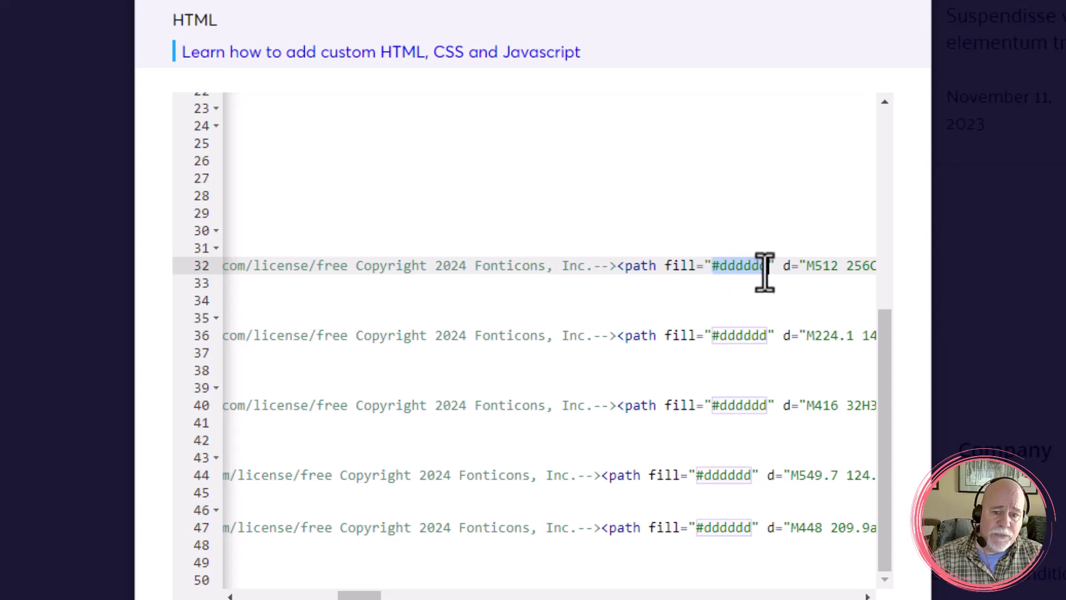
{"action": "key", "text": "ctrl+v"}
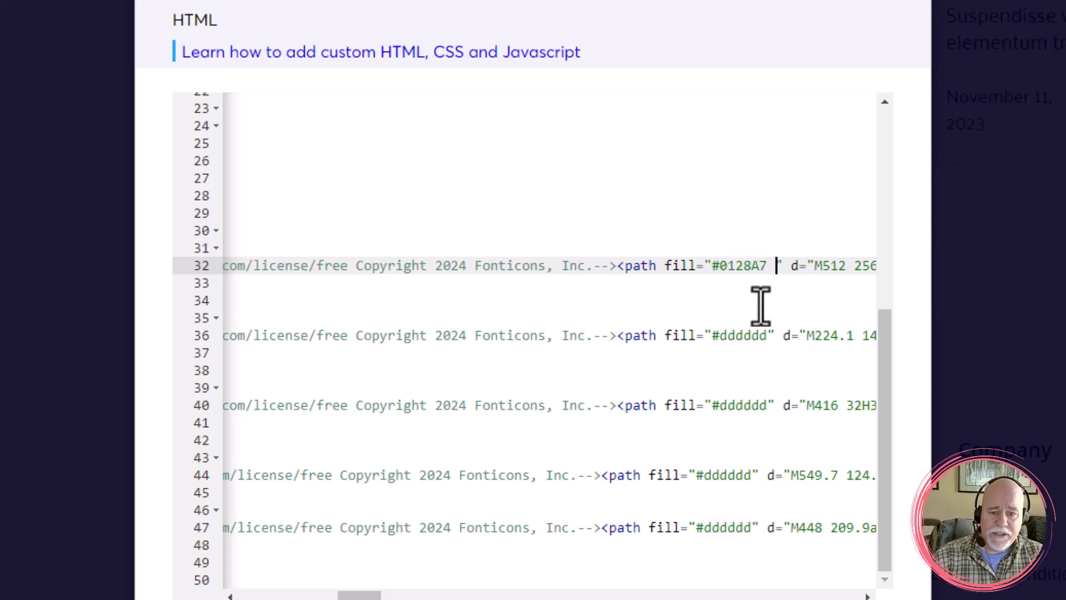
- Remove the trailing space from the Facebook icon's fill value and save the HTML code
{"action": "key", "text": "BackSpace"}
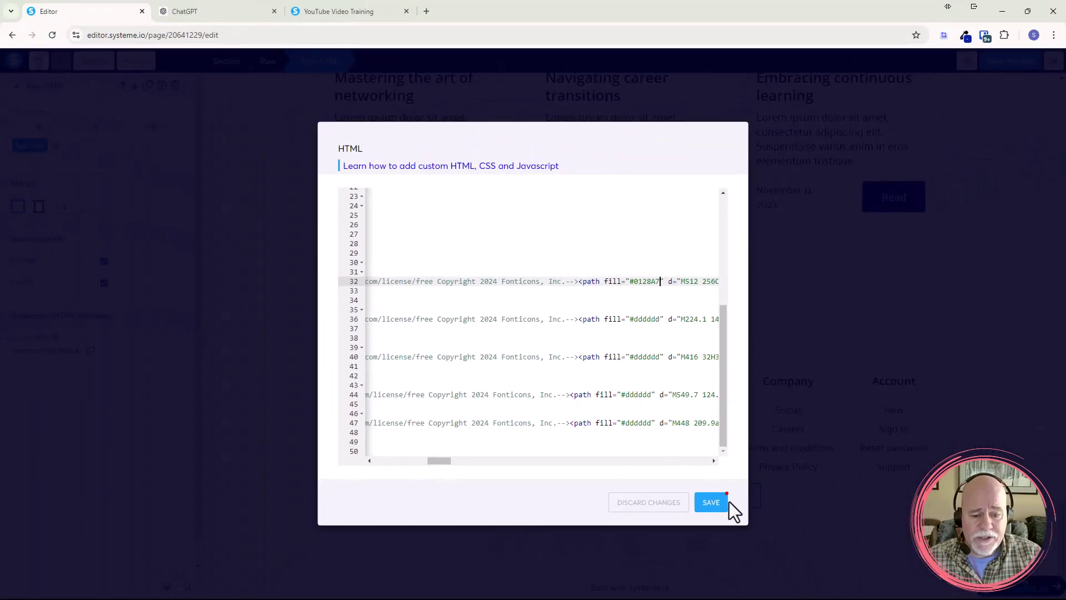
{"action": "left_click", "coordinate": [832, 411]}
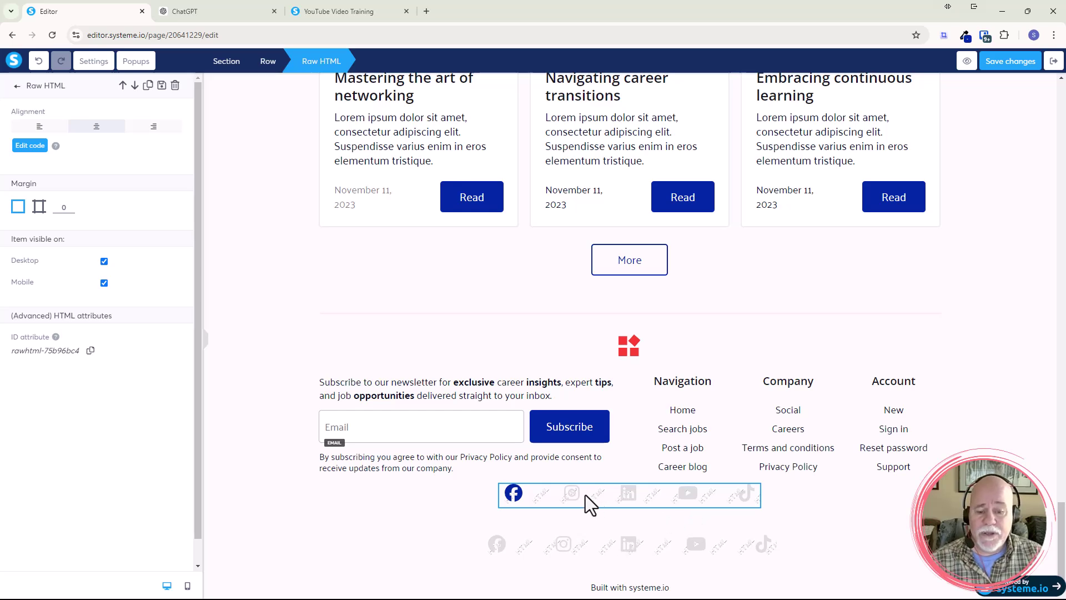
- Reopen the upper icon row's code and set the path fill of the Instagram and LinkedIn icons to #0128A7
{"action": "left_click", "coordinate": [30, 145]}
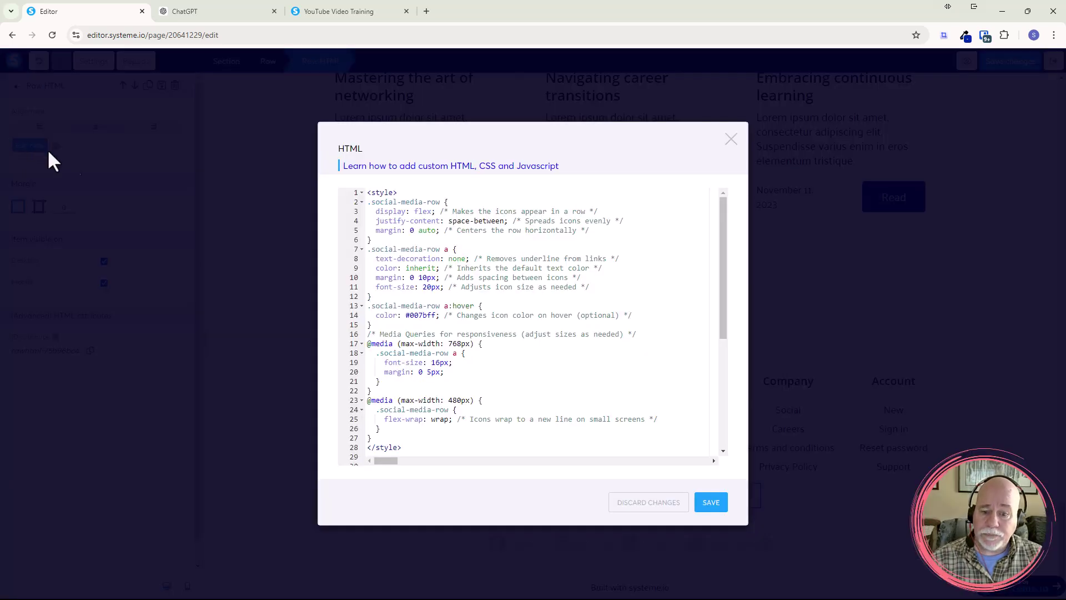
{"action": "scroll", "coordinate": [507, 261], "scroll_direction": "down", "scroll_amount": 4}
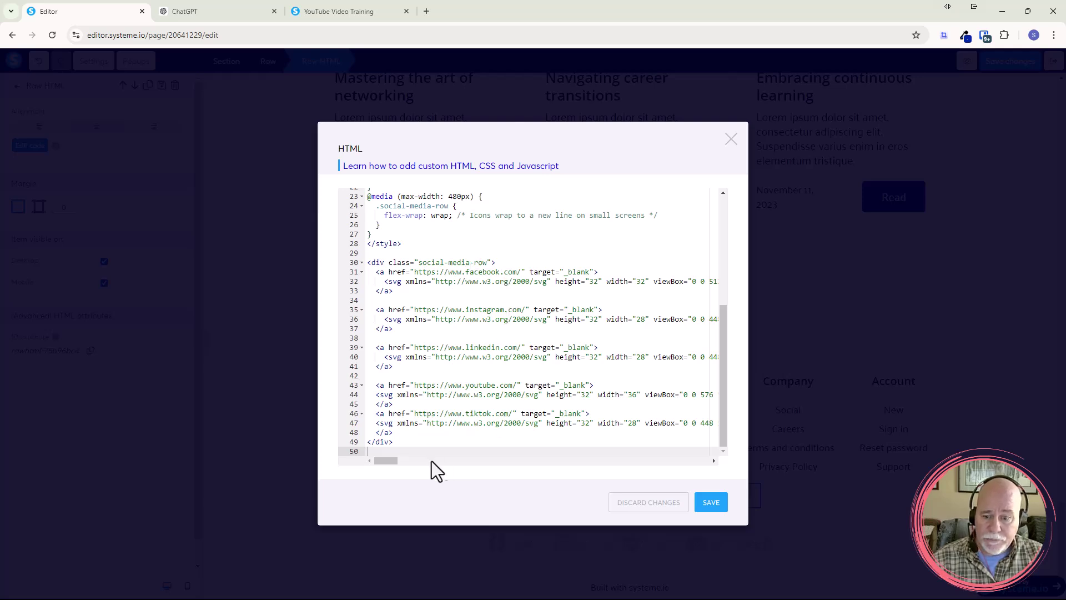
{"action": "left_click_drag", "start_coordinate": [389, 463], "coordinate": [444, 467]}
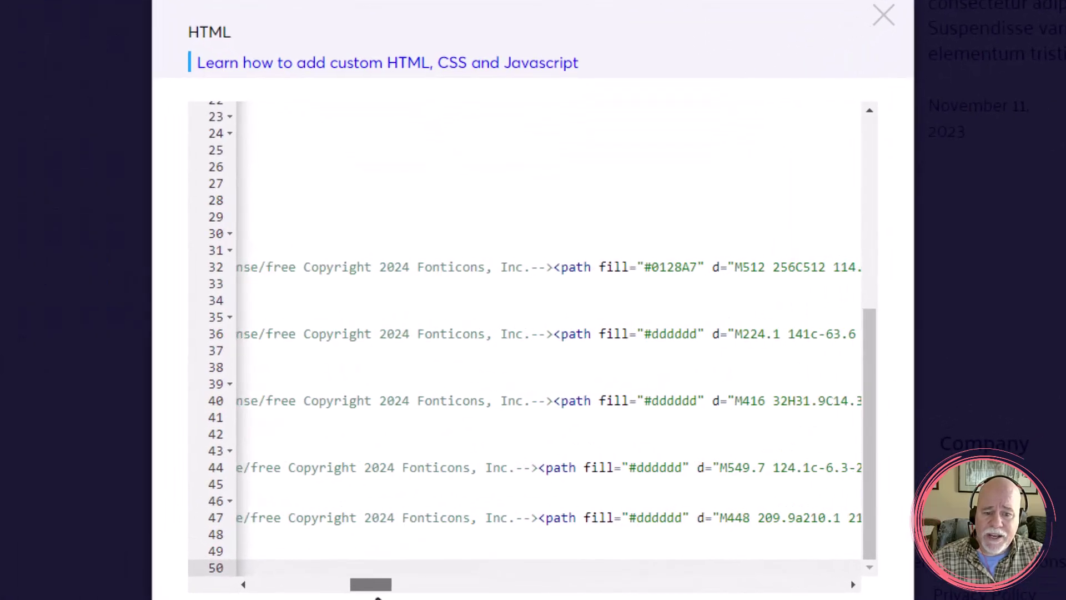
{"action": "left_click_drag", "start_coordinate": [378, 597], "coordinate": [390, 598]}
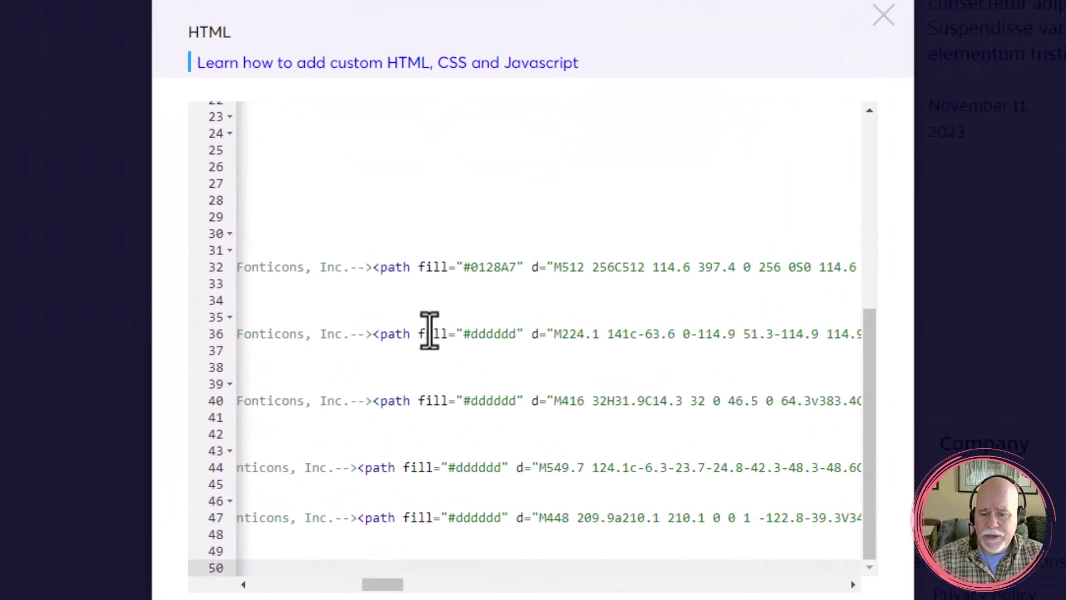
{"action": "left_click_drag", "start_coordinate": [515, 335], "coordinate": [465, 341]}
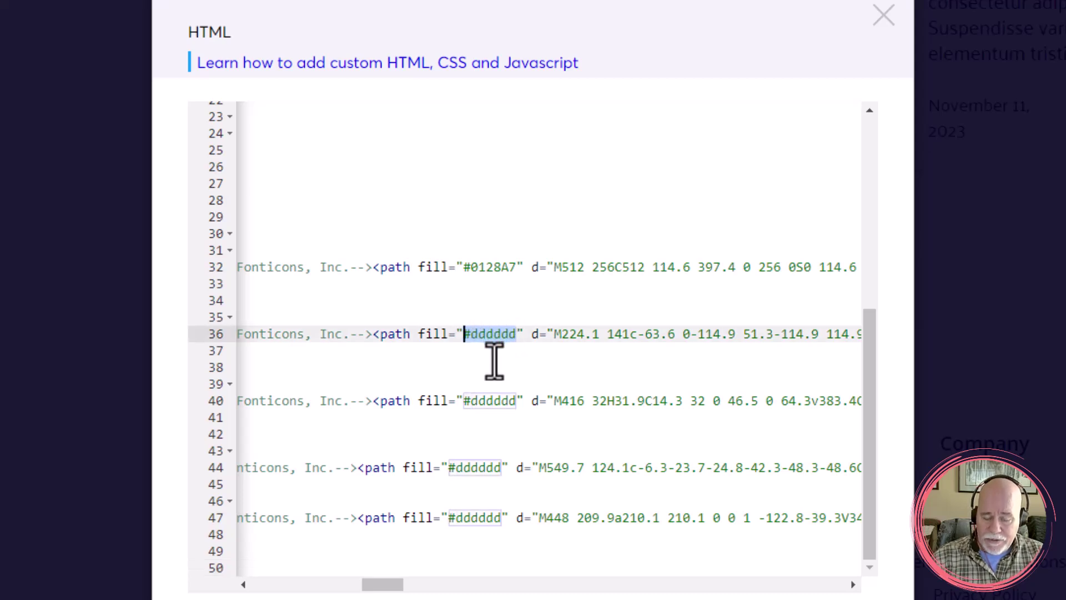
{"action": "type", "text": "#0128A7"}
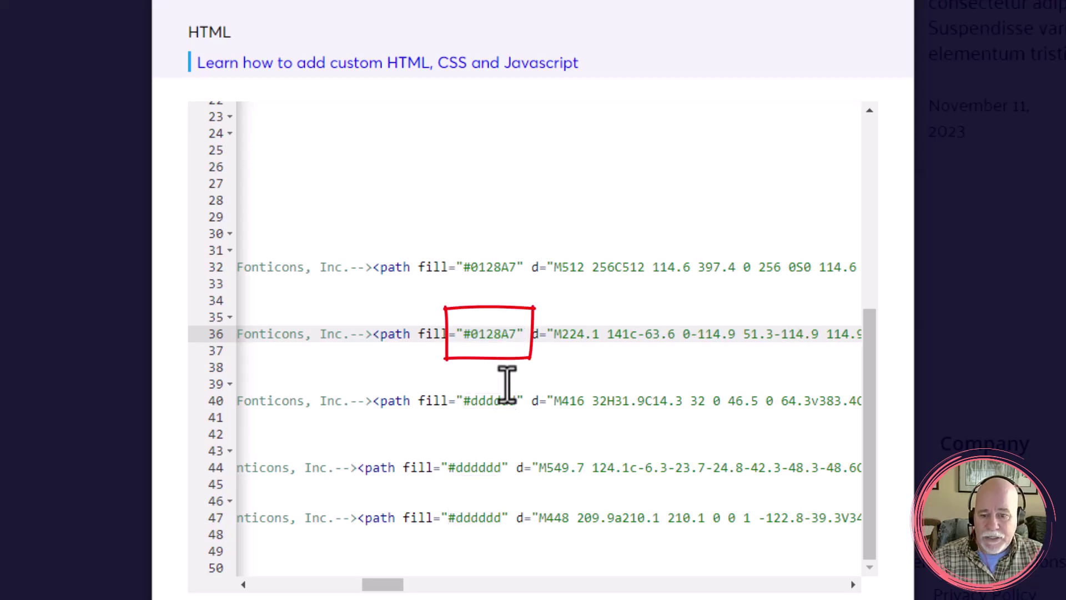
{"action": "left_click_drag", "start_coordinate": [516, 402], "coordinate": [464, 406]}
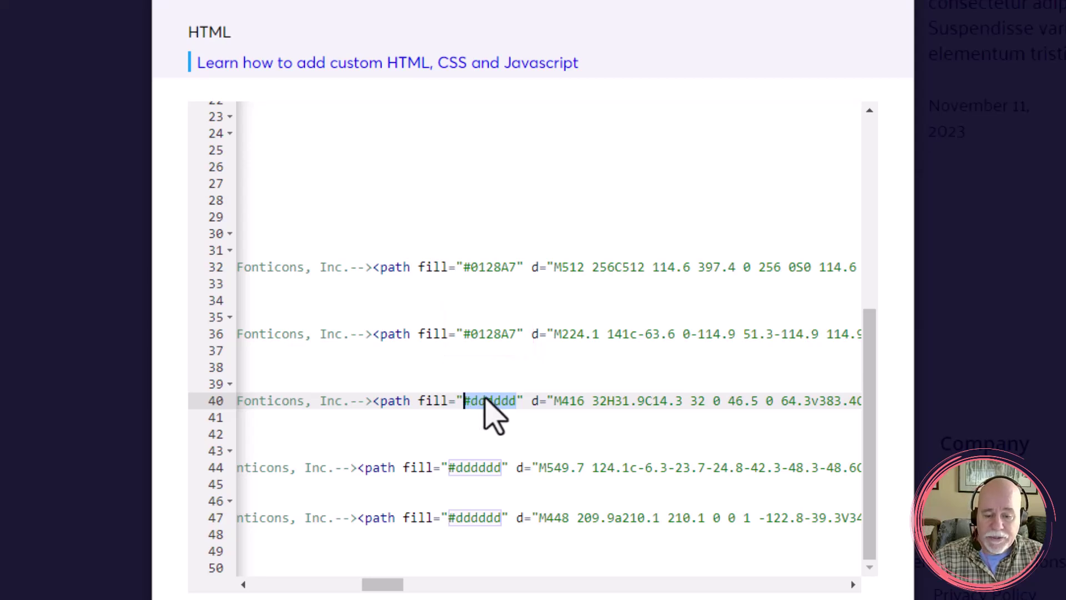
{"action": "type", "text": "#0128A7"}
- Set the path fill of the YouTube and TikTok icons to #0128A7
{"action": "left_click_drag", "start_coordinate": [499, 470], "coordinate": [453, 474]}
{"action": "key", "text": "BackSpace"}
{"action": "type", "text": "0128A7"}
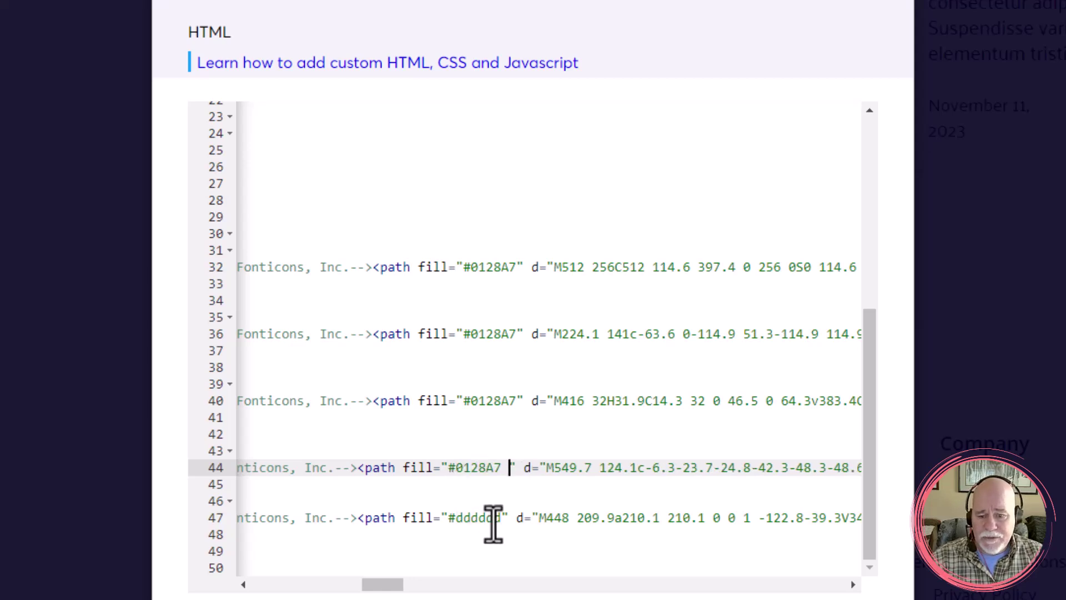
{"action": "left_click_drag", "start_coordinate": [500, 517], "coordinate": [447, 523]}
{"action": "type", "text": "0128A7"}
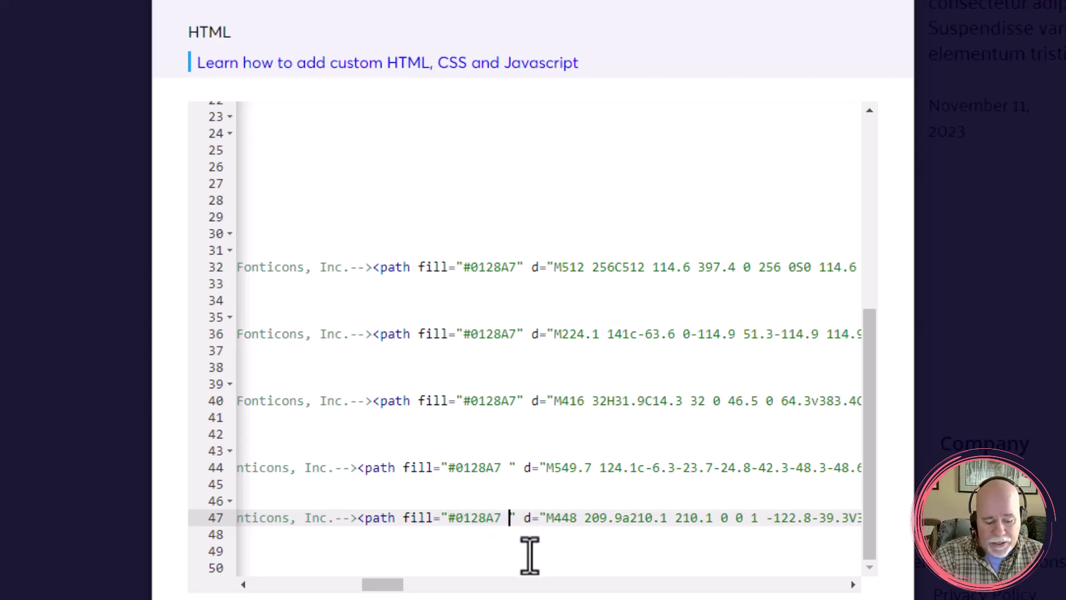
{"action": "key", "text": "BackSpace"}
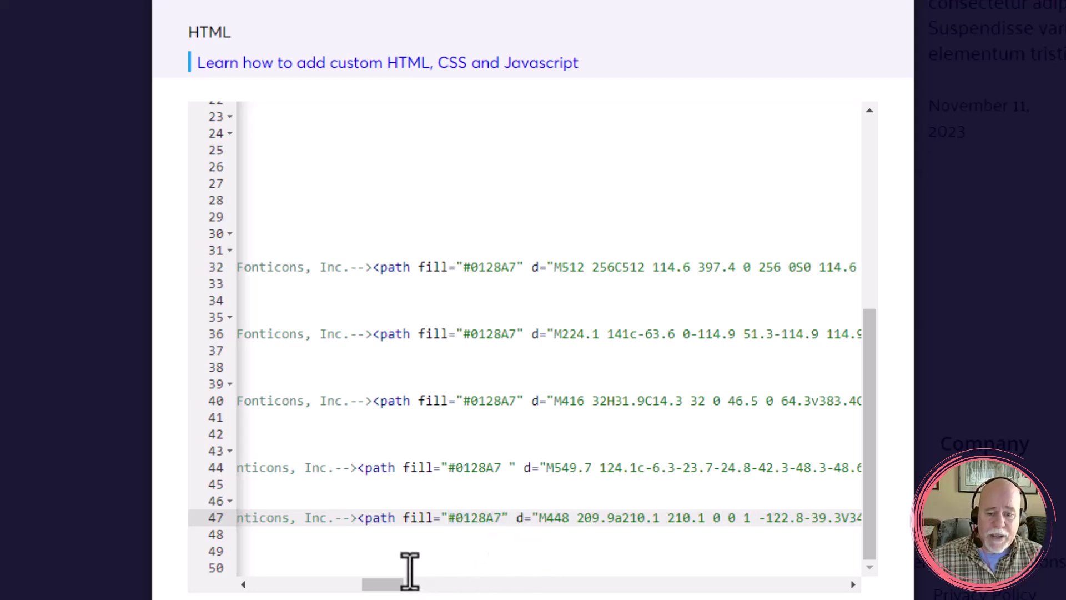
- Set the Facebook icon's SVG height and width both to 44
{"action": "left_click_drag", "start_coordinate": [391, 584], "coordinate": [222, 584]}
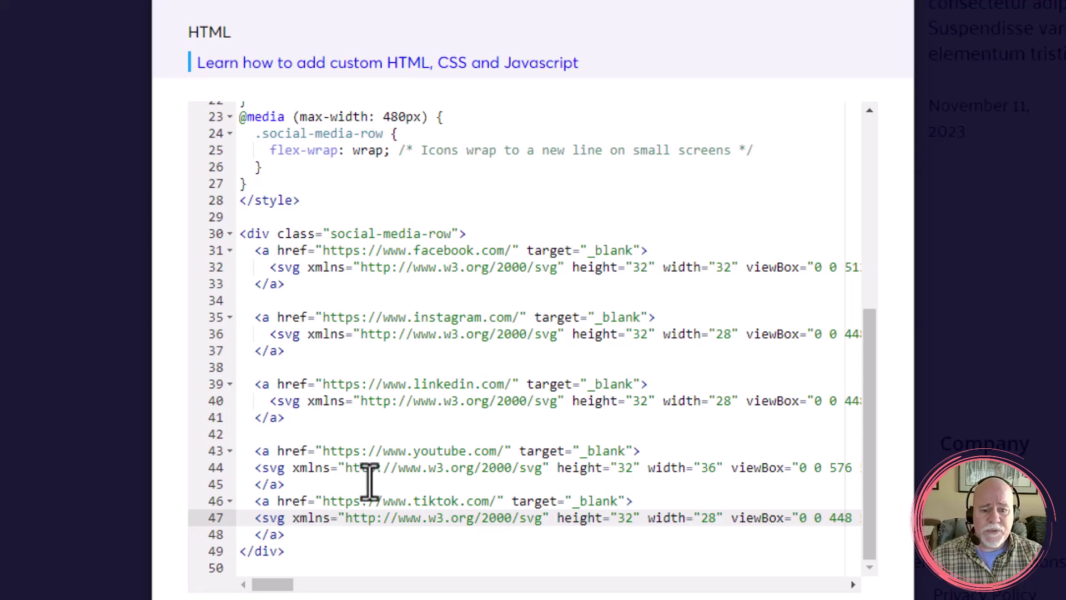
{"action": "left_click", "coordinate": [640, 269]}
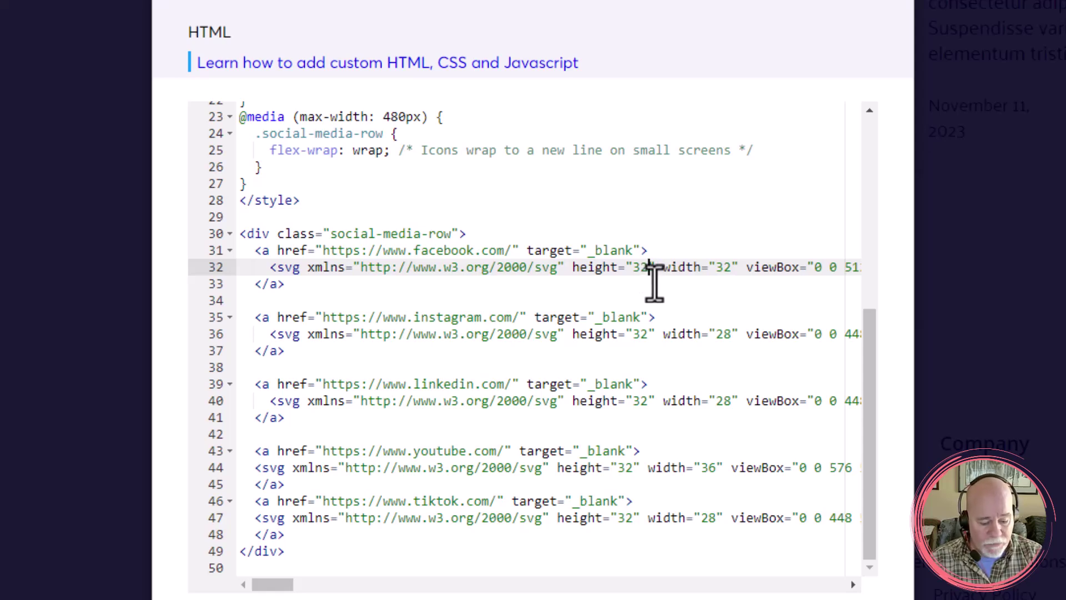
{"action": "key", "text": "BackSpace"}
{"action": "key", "text": "Delete"}
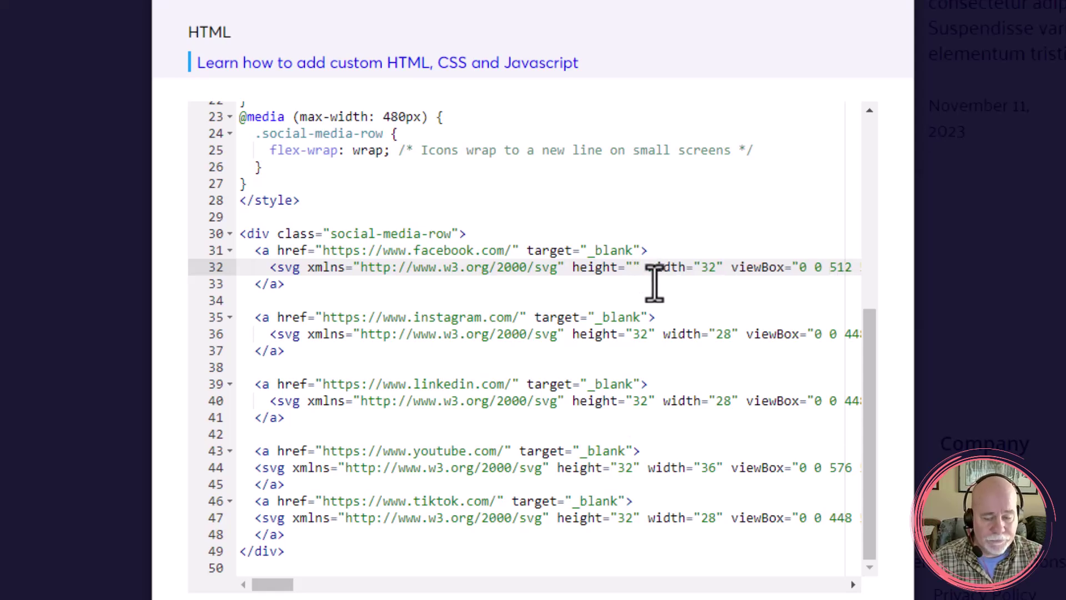
{"action": "type", "text": "44"}
{"action": "left_click", "coordinate": [728, 269]}
{"action": "key", "text": "BackSpace"}
{"action": "key", "text": "Delete"}
{"action": "type", "text": "44"}
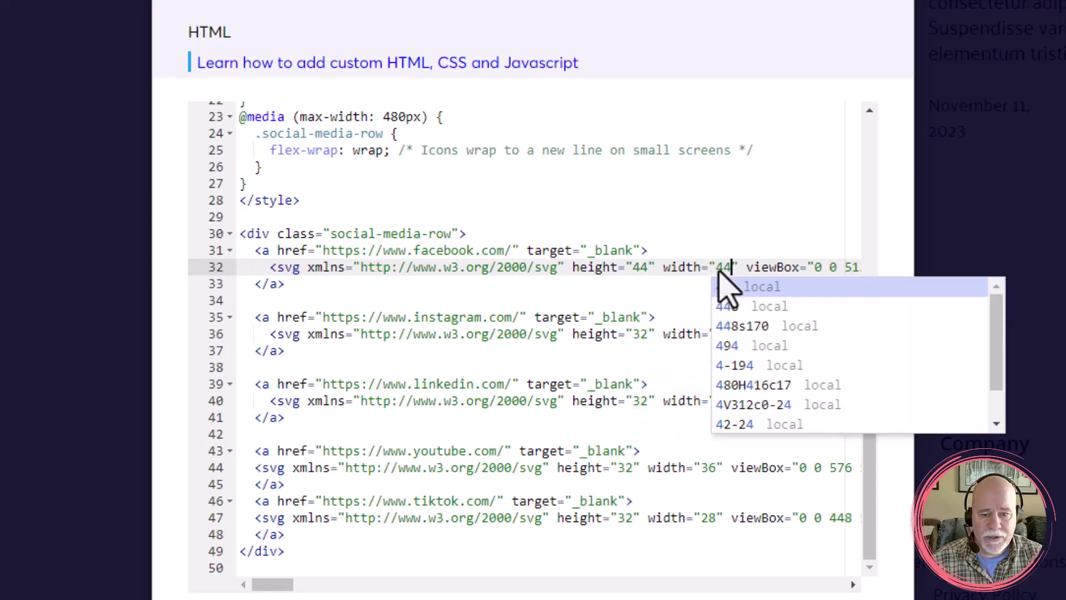
- Set the SVG height of the Instagram and LinkedIn icons to 44
{"action": "left_click", "coordinate": [647, 334]}
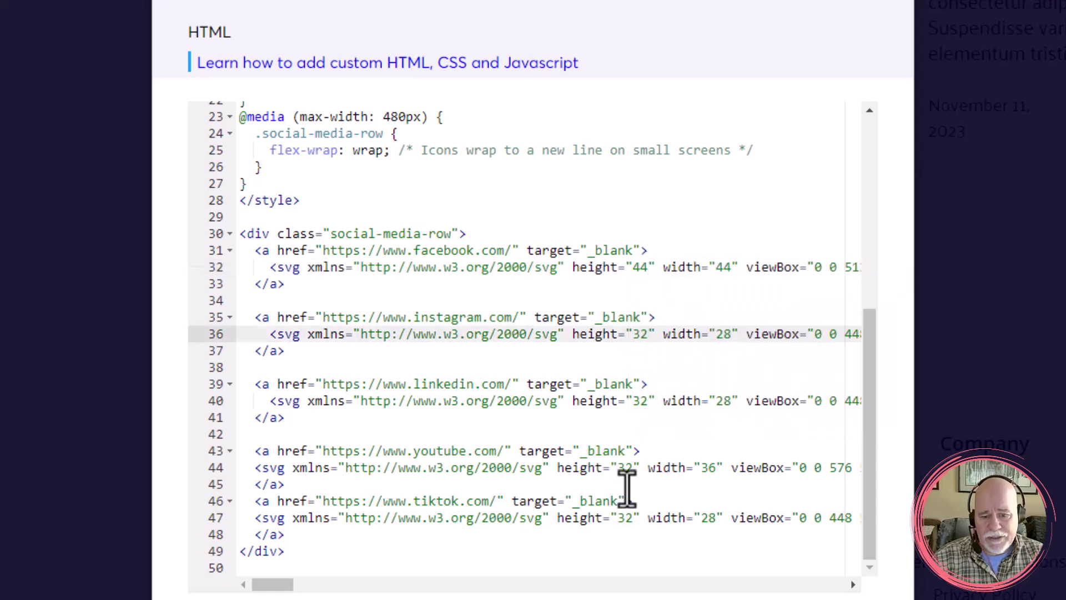
{"action": "left_click_drag", "start_coordinate": [647, 334], "coordinate": [634, 335]}
{"action": "type", "text": "44"}
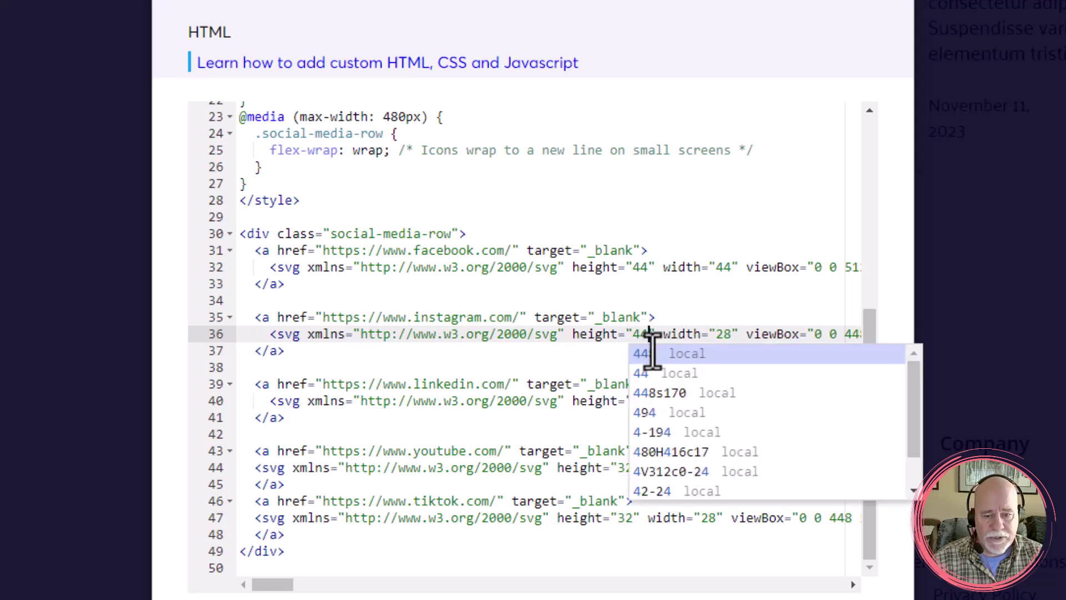
{"action": "left_click", "coordinate": [440, 367]}
{"action": "double_click", "coordinate": [639, 402]}
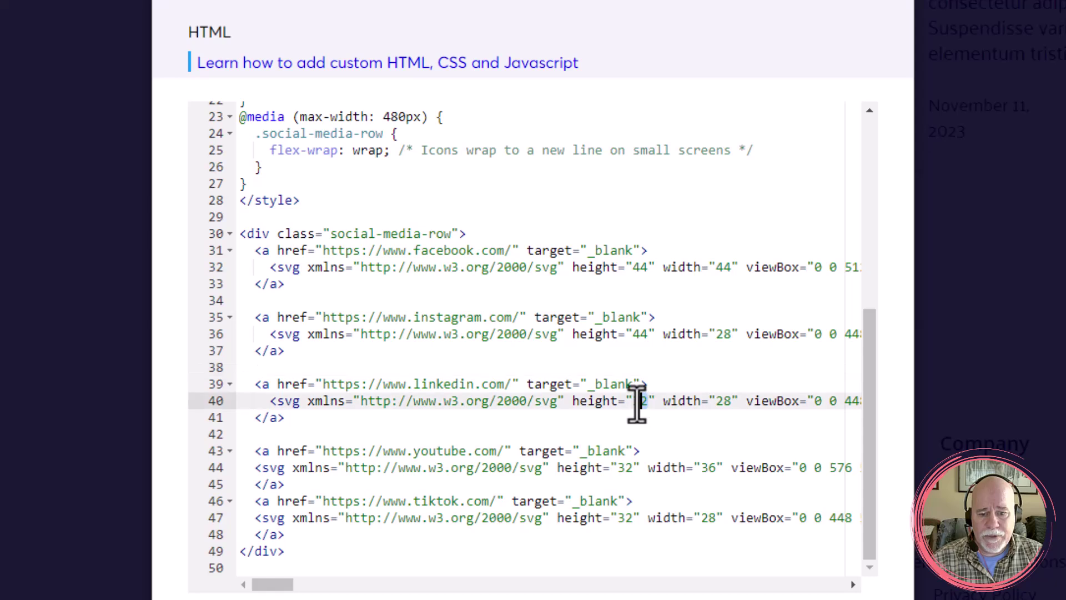
{"action": "type", "text": "44"}
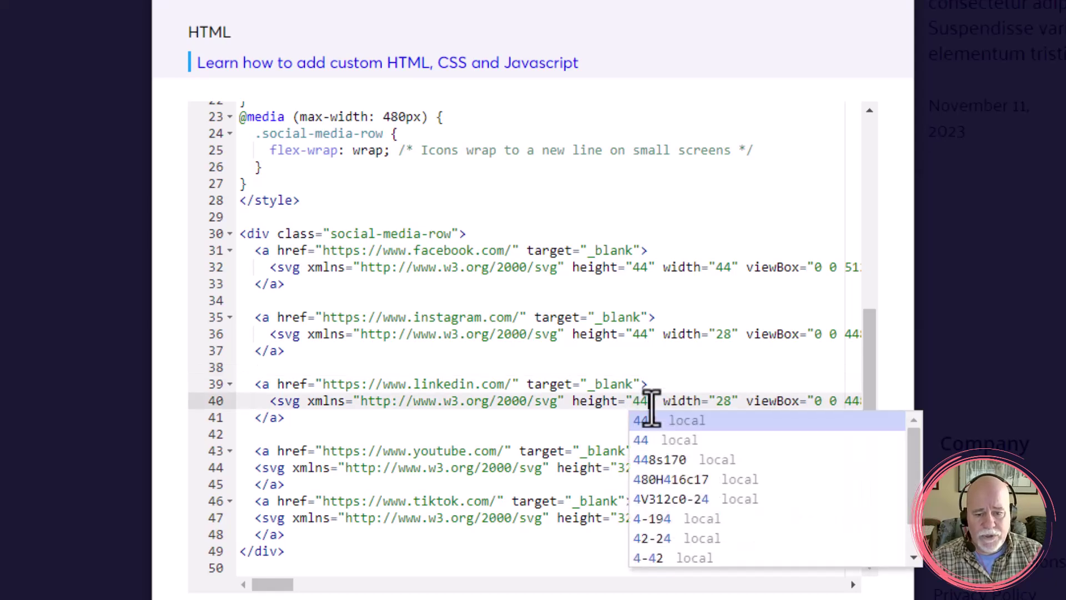
{"action": "left_click", "coordinate": [600, 422]}
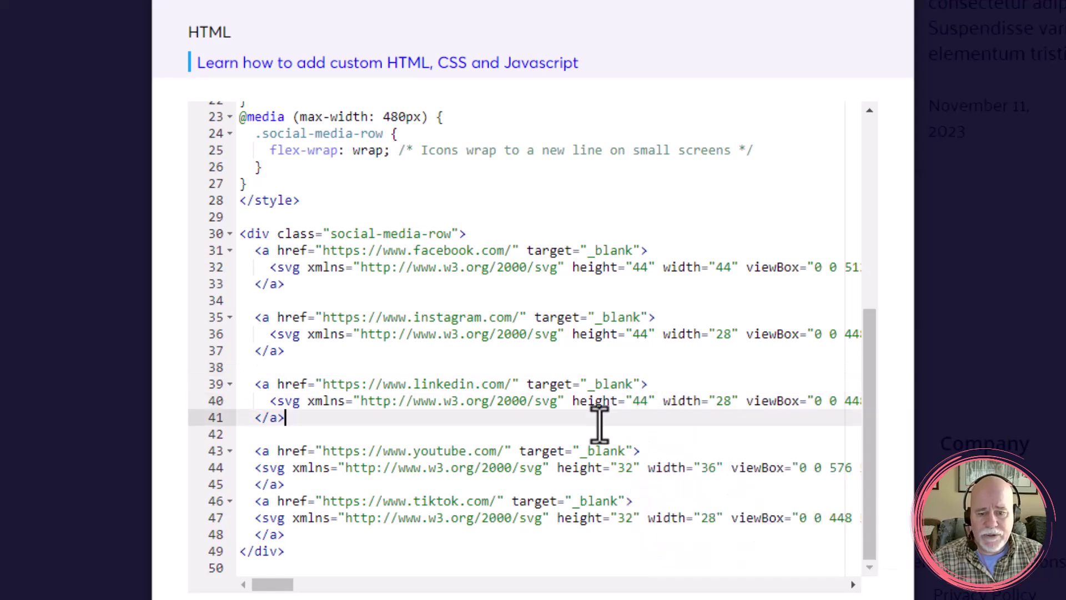
- Set the SVG height of the YouTube and TikTok icons to 44
{"action": "double_click", "coordinate": [626, 468]}
{"action": "type", "text": "344"}
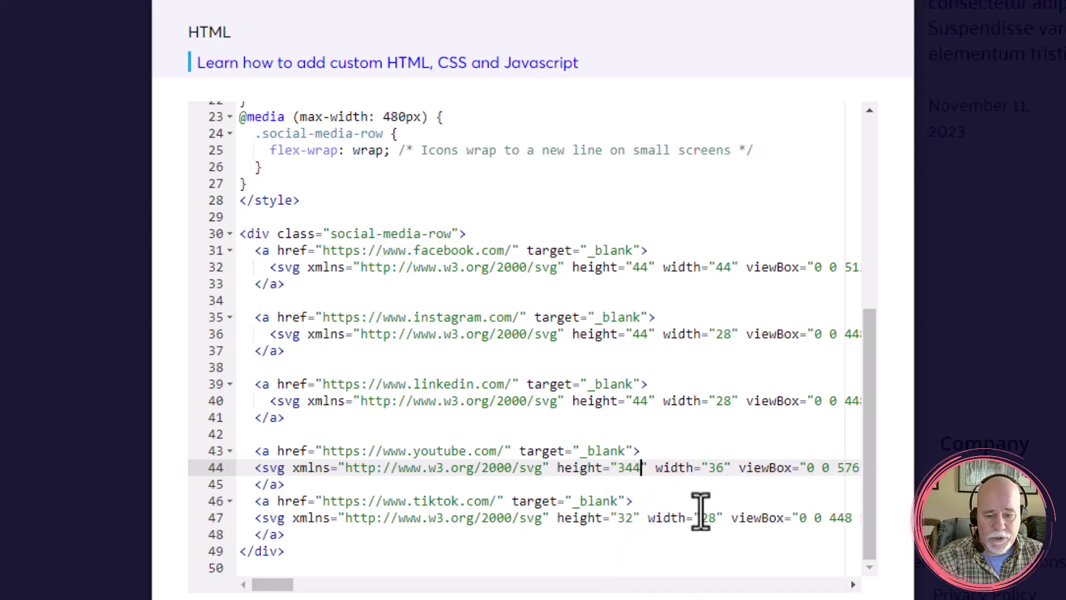
{"action": "key", "text": "BackSpace"}
{"action": "left_click", "coordinate": [633, 519]}
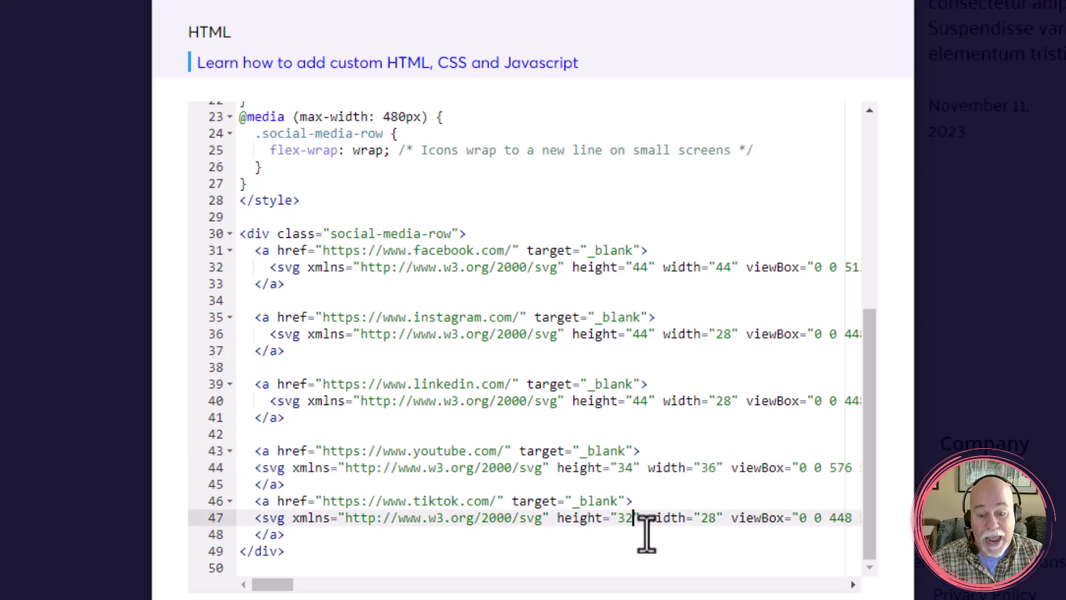
{"action": "key", "text": "BackSpace"}
{"action": "key", "text": "BackSpace"}
{"action": "type", "text": "44"}
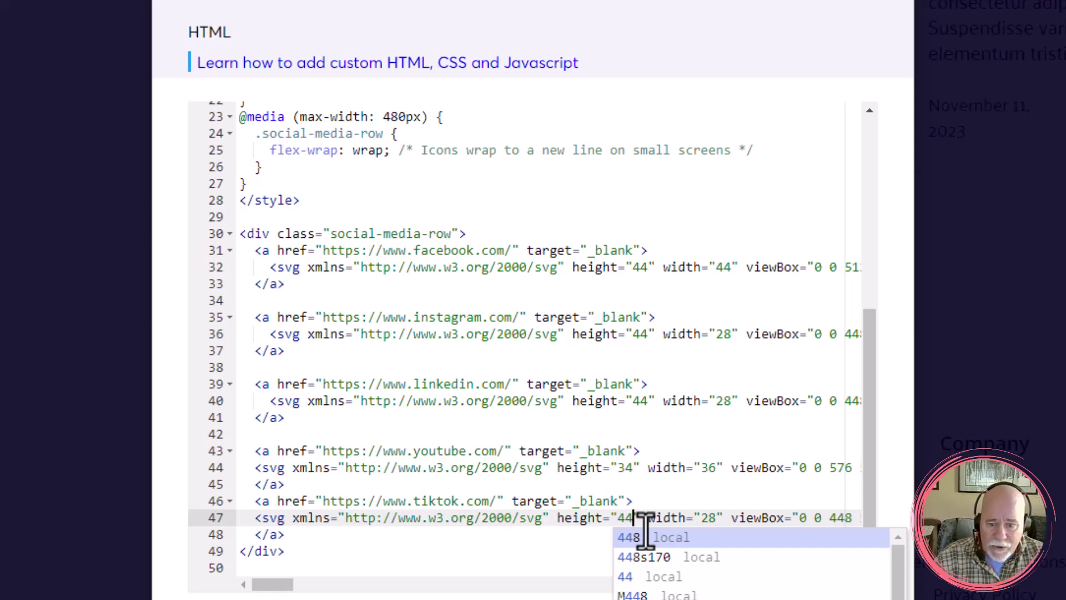
{"action": "left_click", "coordinate": [632, 469]}
{"action": "key", "text": "BackSpace"}
{"action": "type", "text": "4"}
{"action": "left_click", "coordinate": [661, 383]}
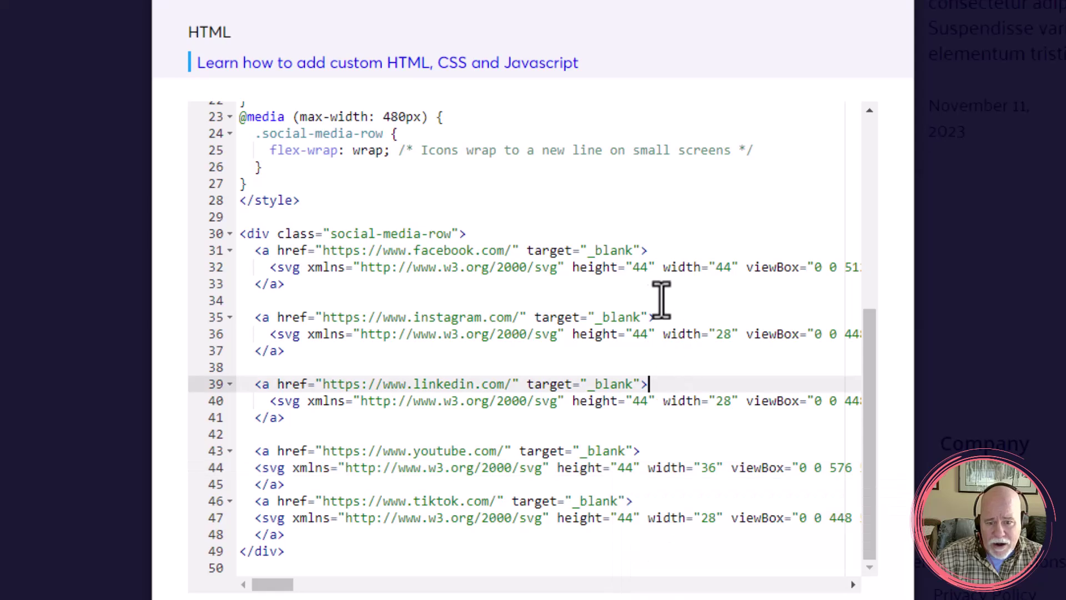
- Set the TikTok icon's SVG width to 40 and the YouTube icon's width to 48
{"action": "left_click", "coordinate": [711, 517]}
{"action": "key", "text": "BackSpace"}
{"action": "key", "text": "BackSpace"}
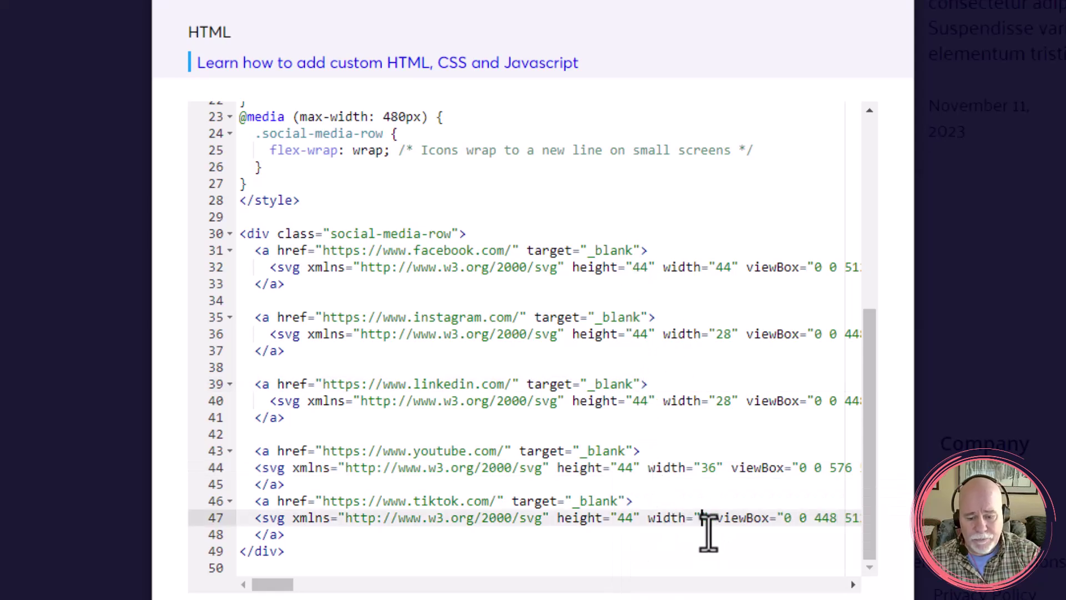
{"action": "type", "text": "44"}
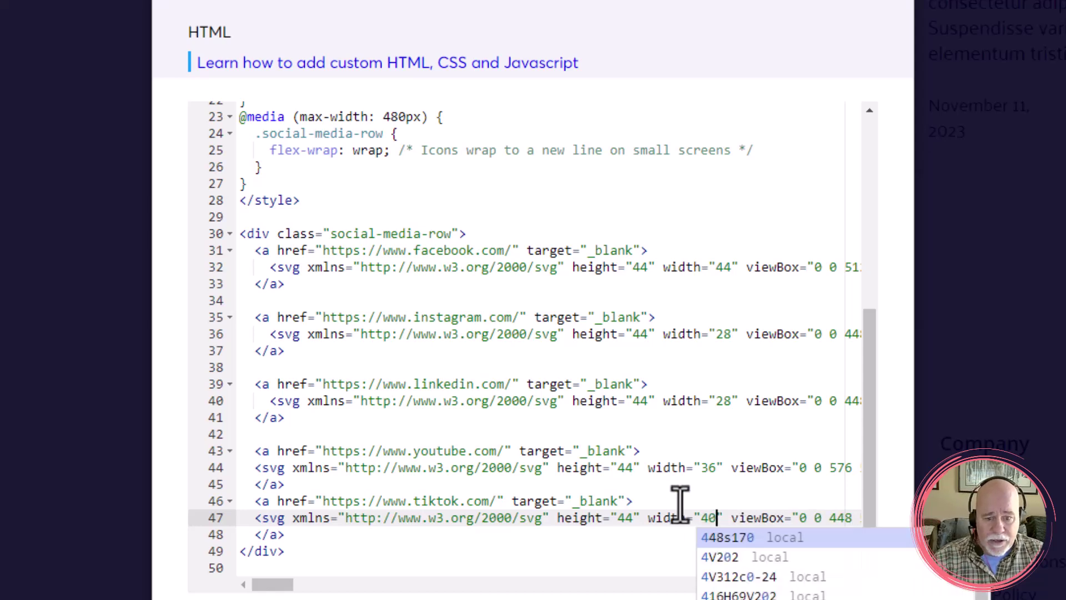
{"action": "left_click", "coordinate": [712, 468]}
{"action": "key", "text": "BackSpace"}
{"action": "key", "text": "BackSpace"}
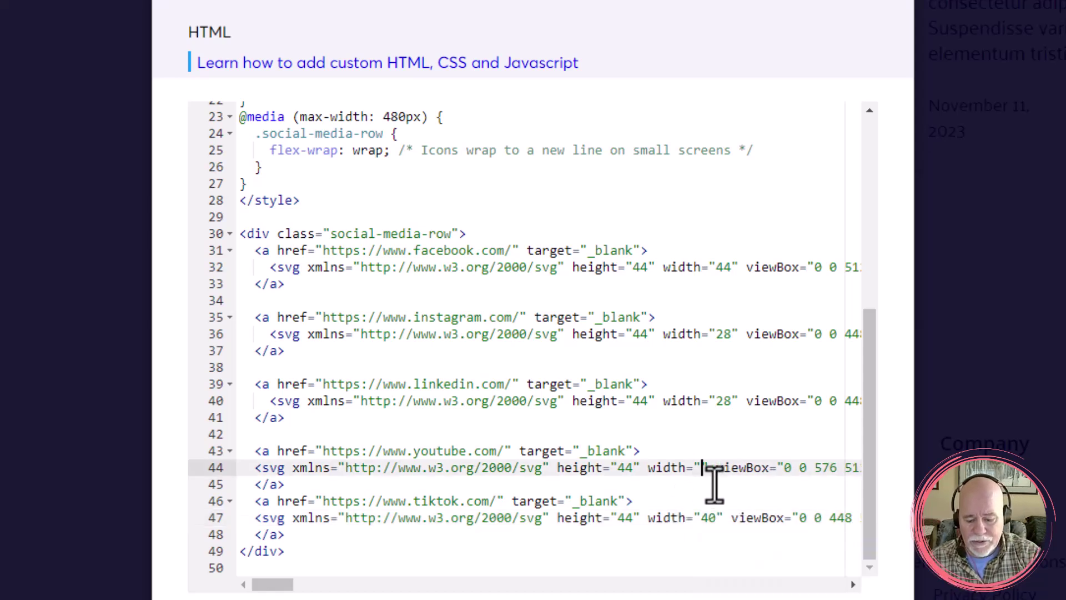
{"action": "type", "text": "48"}
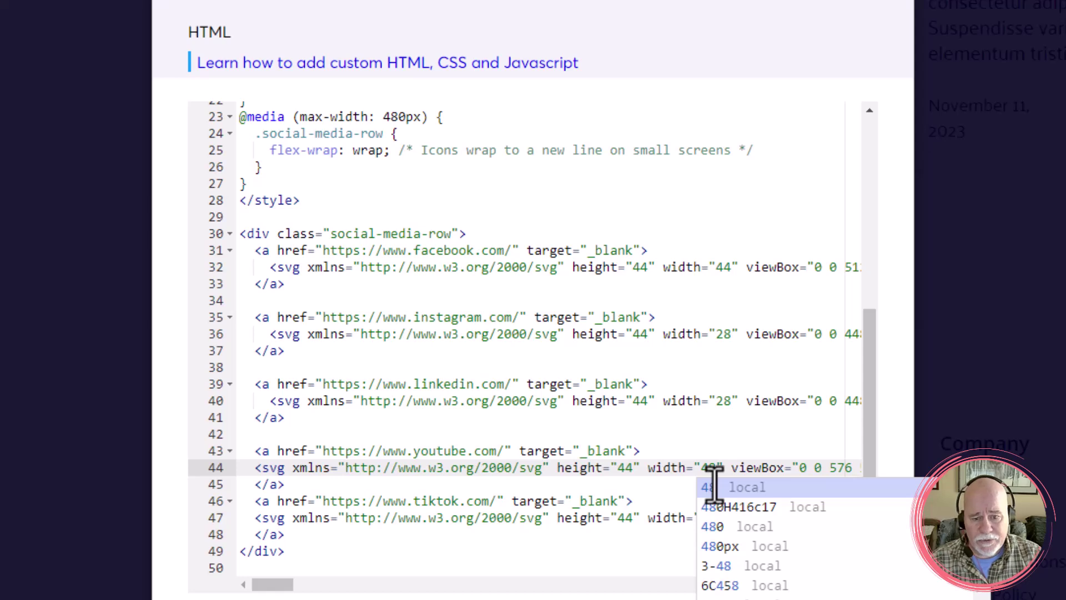
- Set the SVG width of the LinkedIn and Instagram icons to 40, and save the code
{"action": "left_click", "coordinate": [729, 405]}
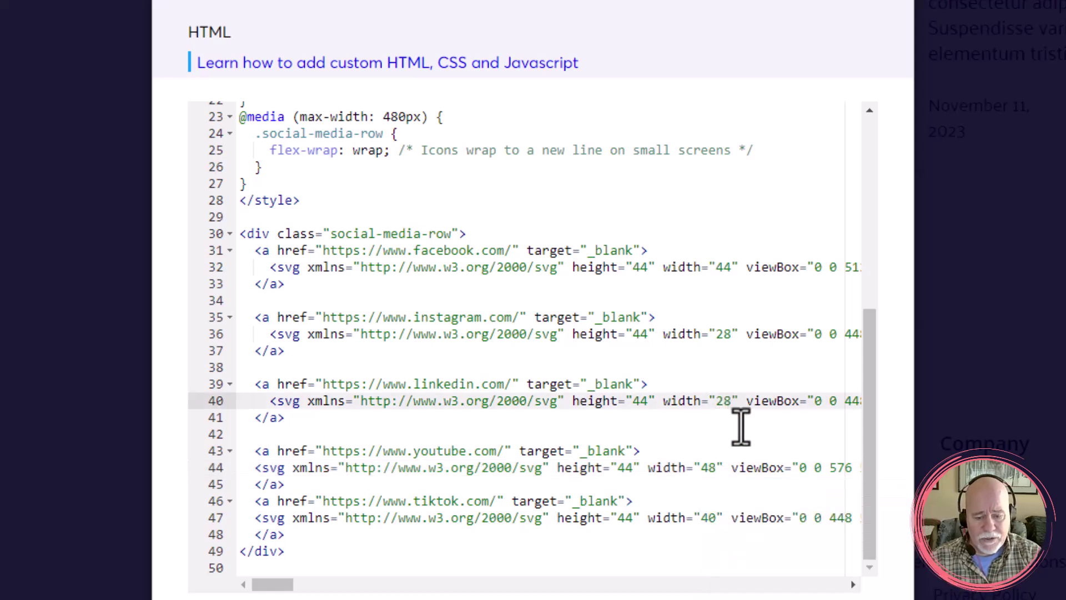
{"action": "key", "text": "BackSpace"}
{"action": "key", "text": "BackSpace"}
{"action": "type", "text": "40"}
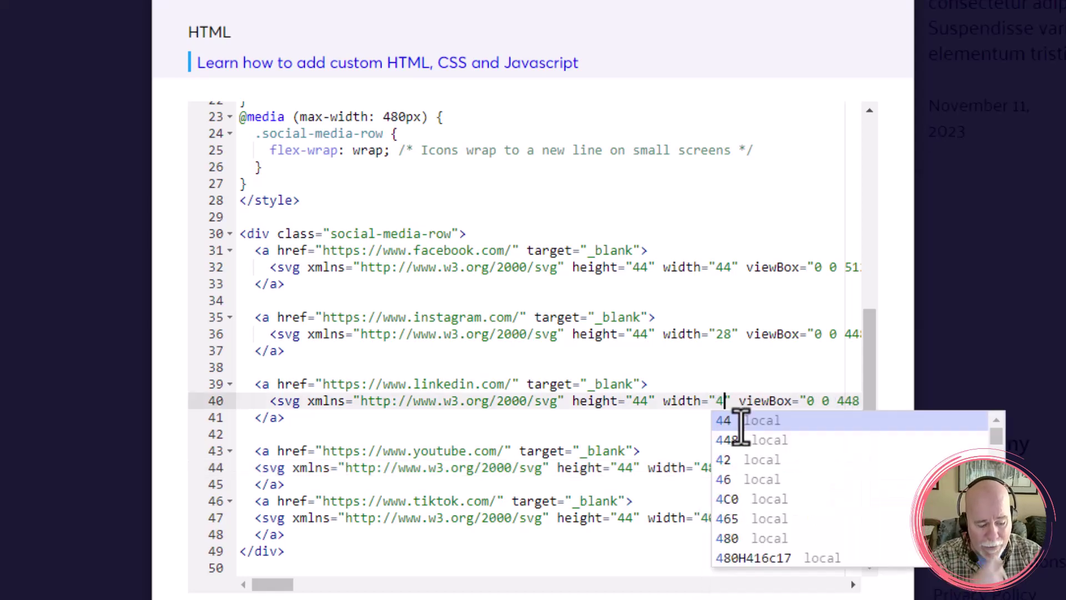
{"action": "left_click", "coordinate": [732, 336]}
{"action": "key", "text": "BackSpace"}
{"action": "key", "text": "BackSpace"}
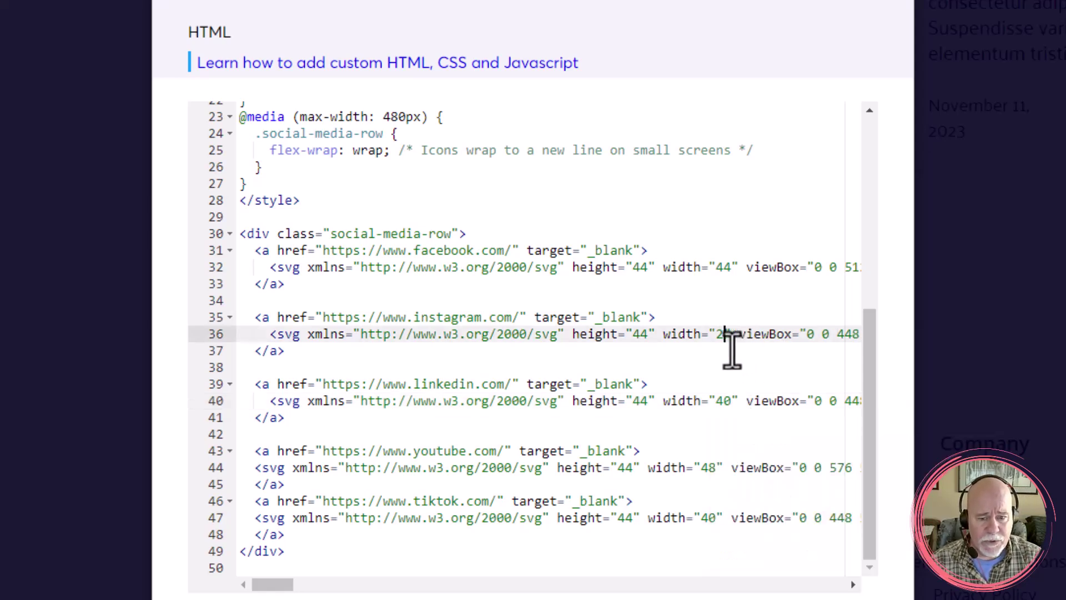
{"action": "type", "text": "40"}
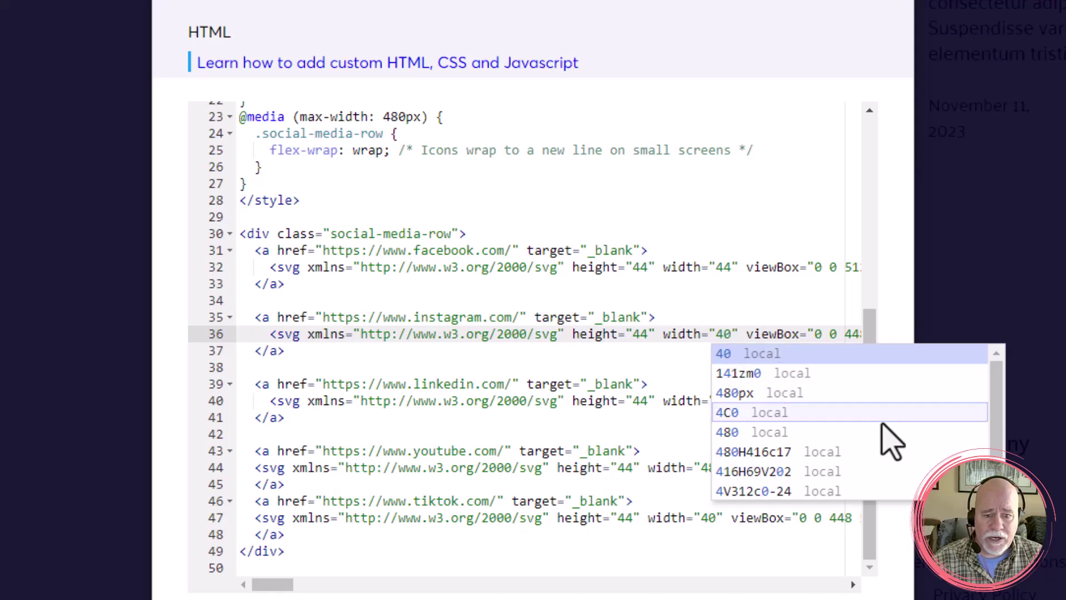
{"action": "key", "text": "Escape"}
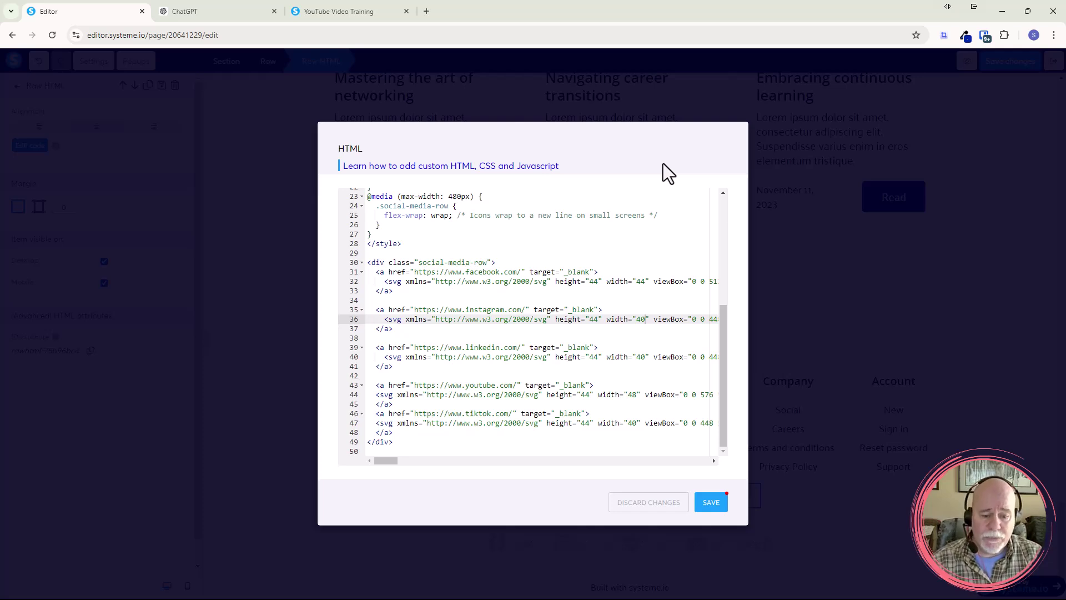
{"action": "left_click", "coordinate": [711, 502]}
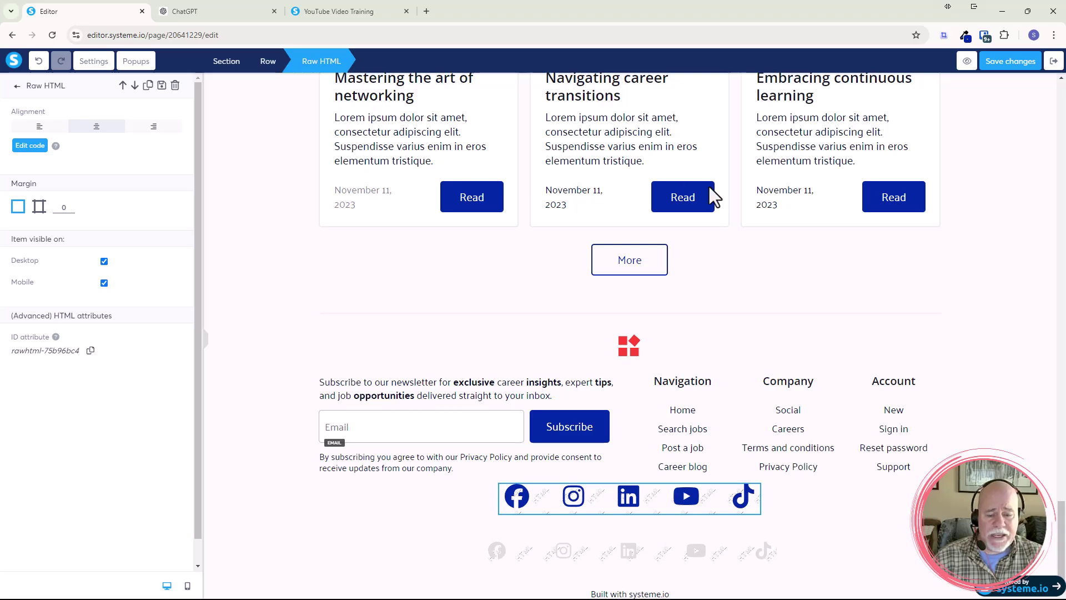
- Deselect the icon row and review the page from the footer icons up through the article sections
{"action": "left_click", "coordinate": [887, 308]}
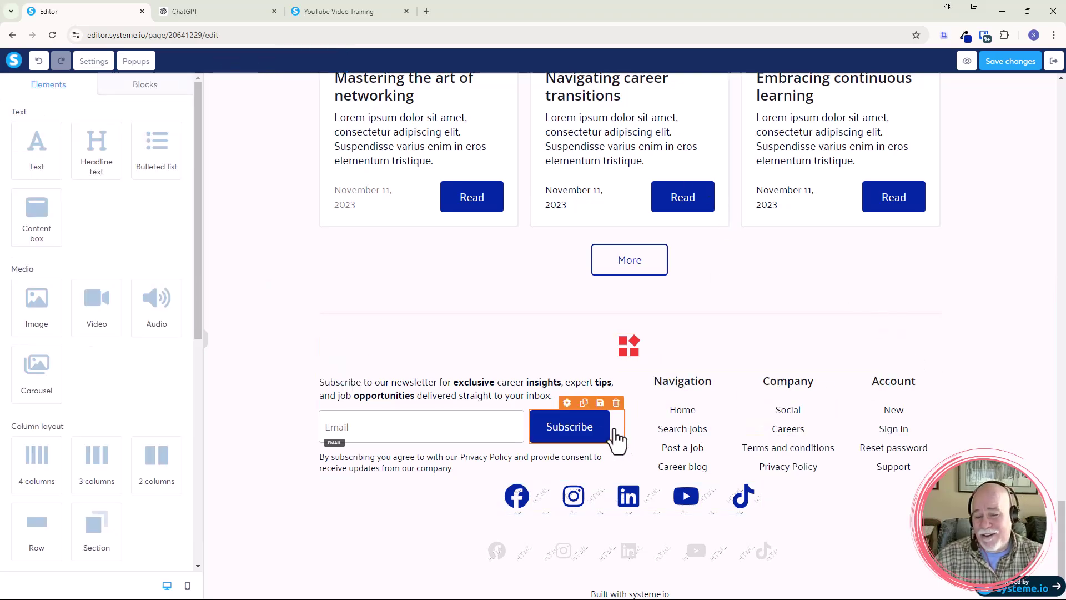
{"action": "scroll", "coordinate": [658, 392], "scroll_direction": "up", "scroll_amount": 14}
{"action": "scroll", "coordinate": [658, 392], "scroll_direction": "down", "scroll_amount": 10}
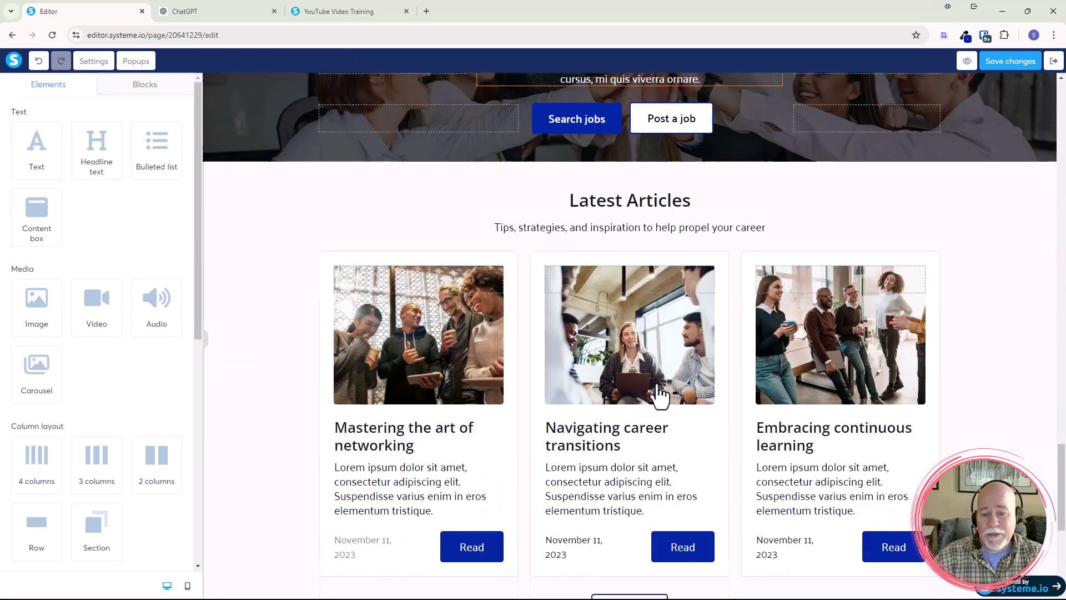
{"action": "scroll", "coordinate": [660, 395], "scroll_direction": "up", "scroll_amount": 15}
{"action": "scroll", "coordinate": [649, 445], "scroll_direction": "down", "scroll_amount": 17}
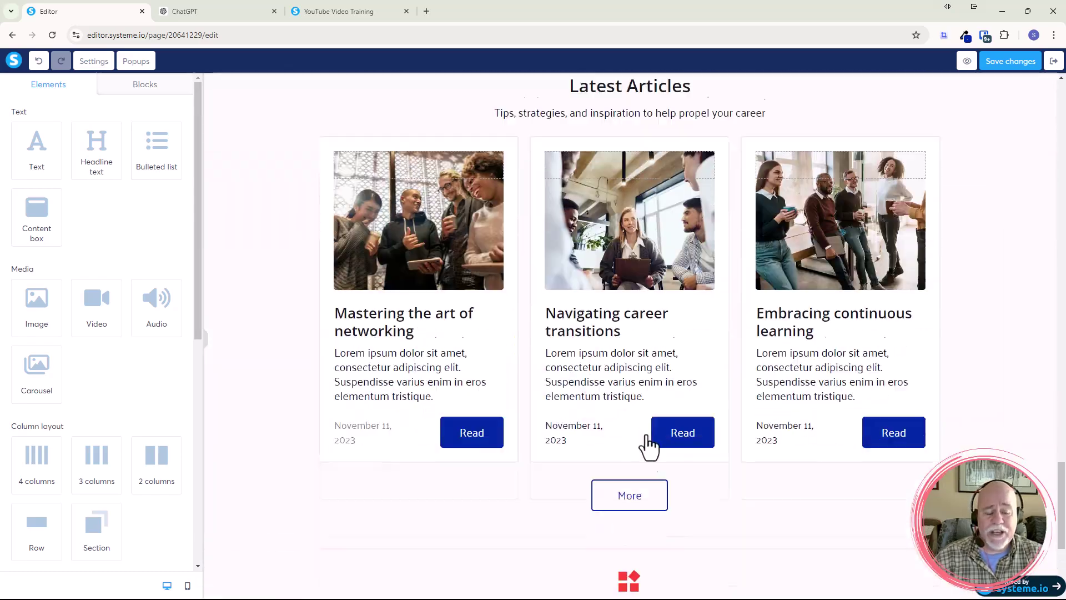